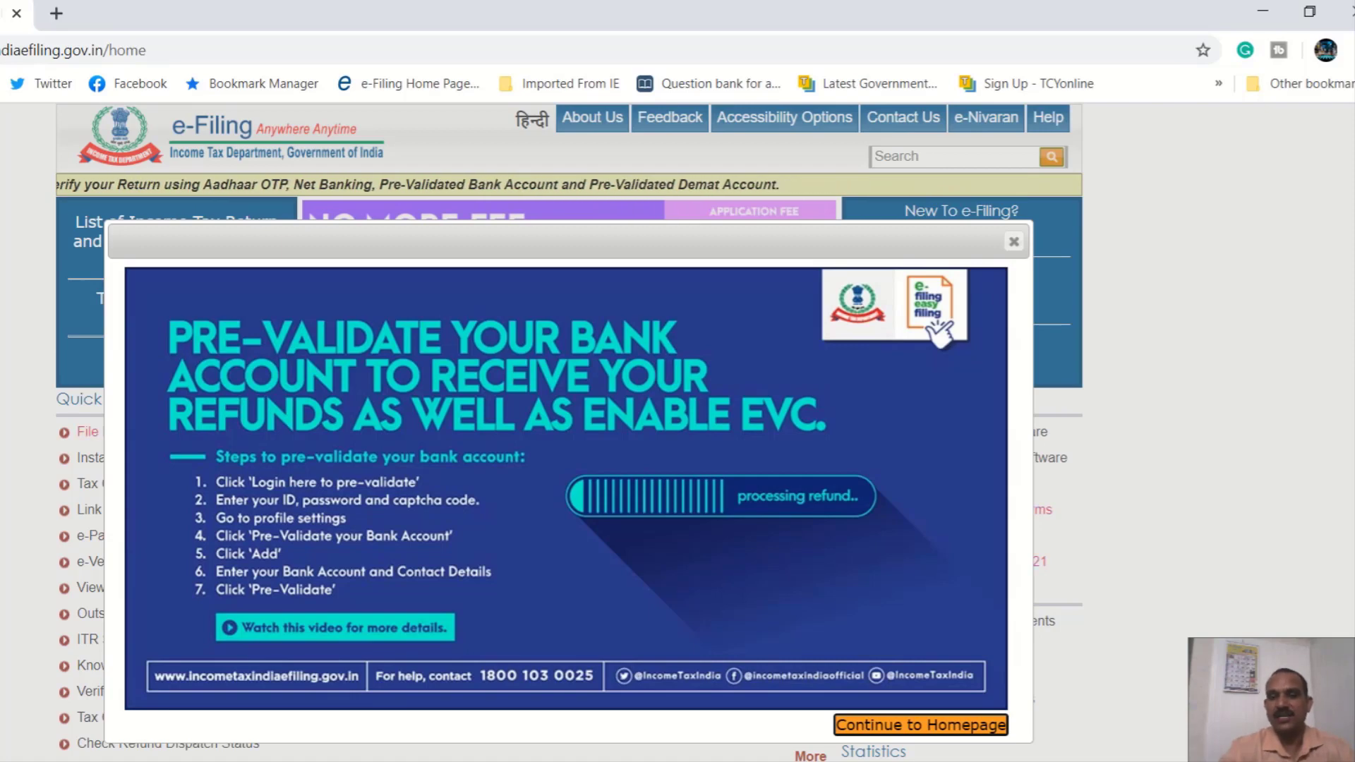
Dismiss the bank account pre-validation notice and log in to the e-Filing portal with the saved credentials and the displayed captcha code.
{"action": "left_click", "coordinate": [1012, 243]}
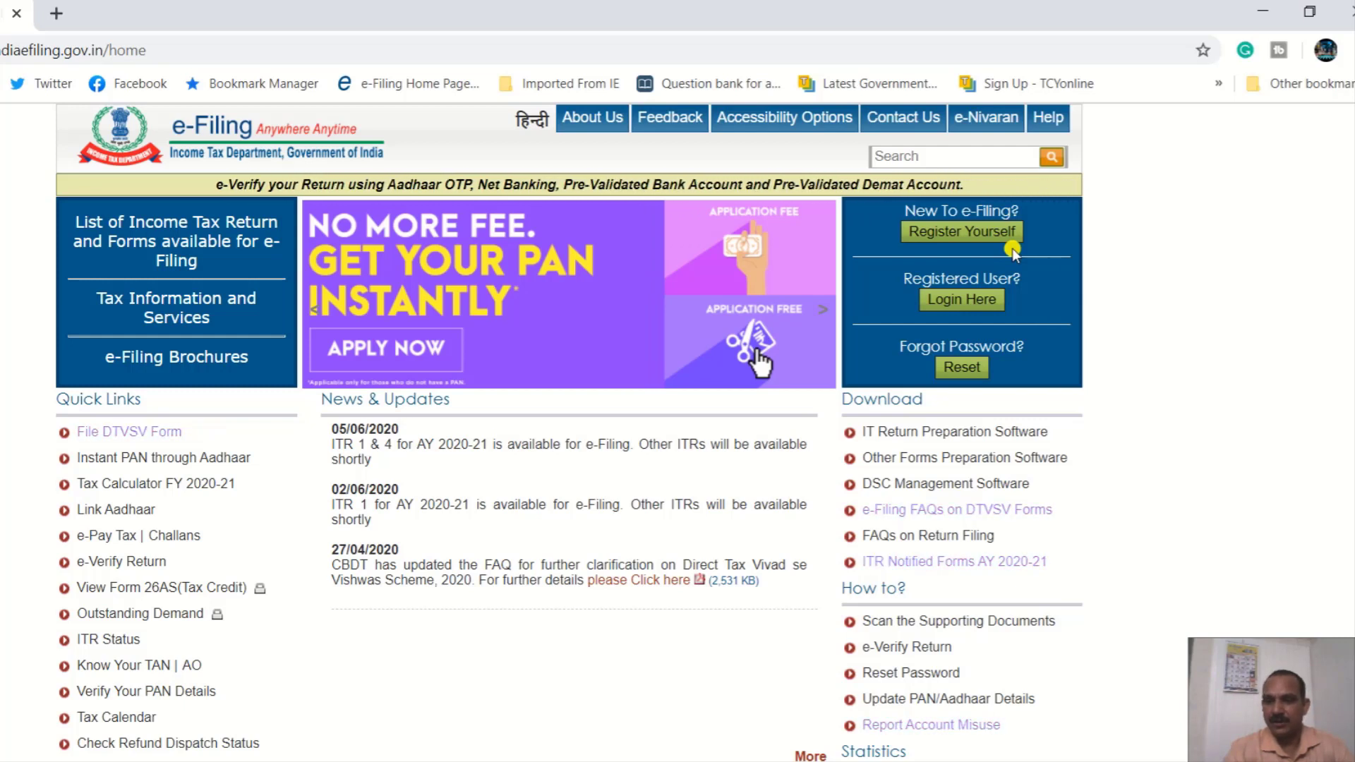
{"action": "left_click", "coordinate": [979, 305]}
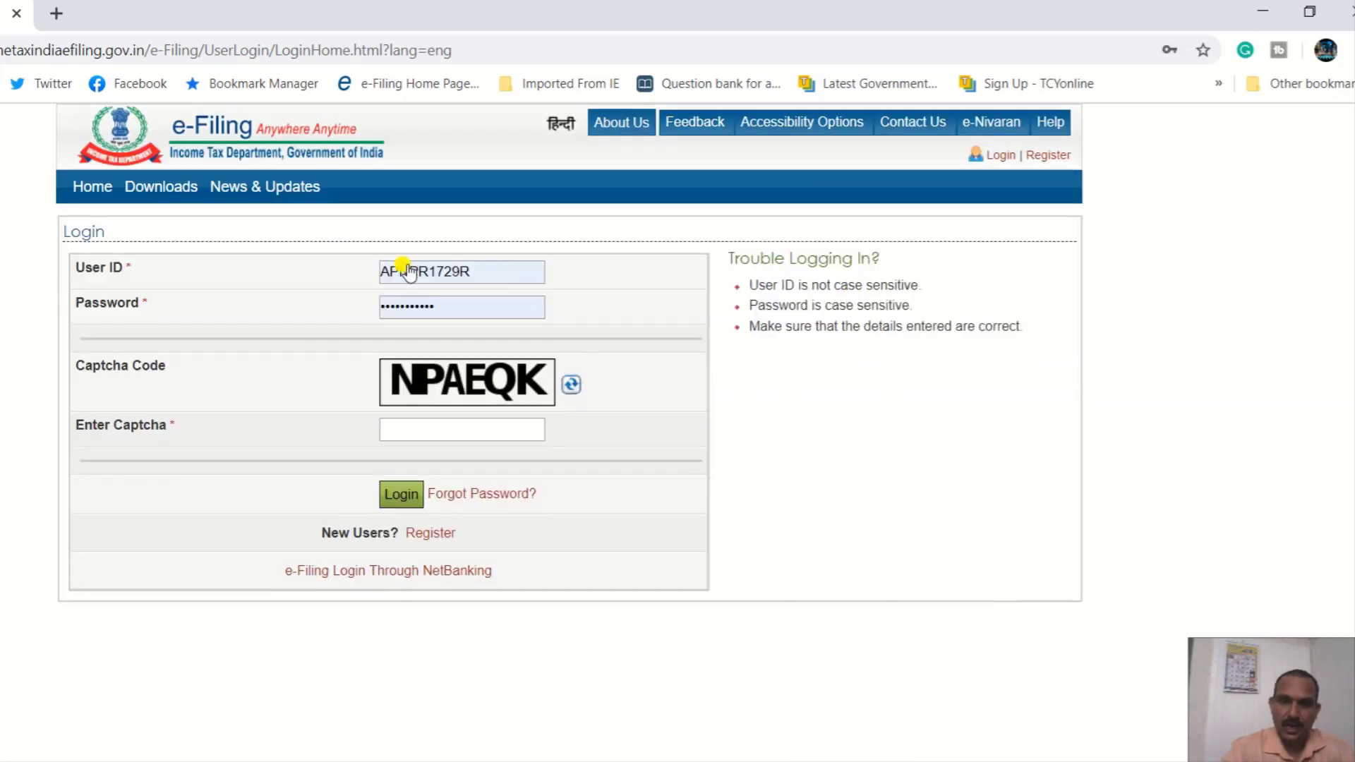
{"action": "left_click", "coordinate": [446, 427]}
{"action": "type", "text": "NPAEQK"}
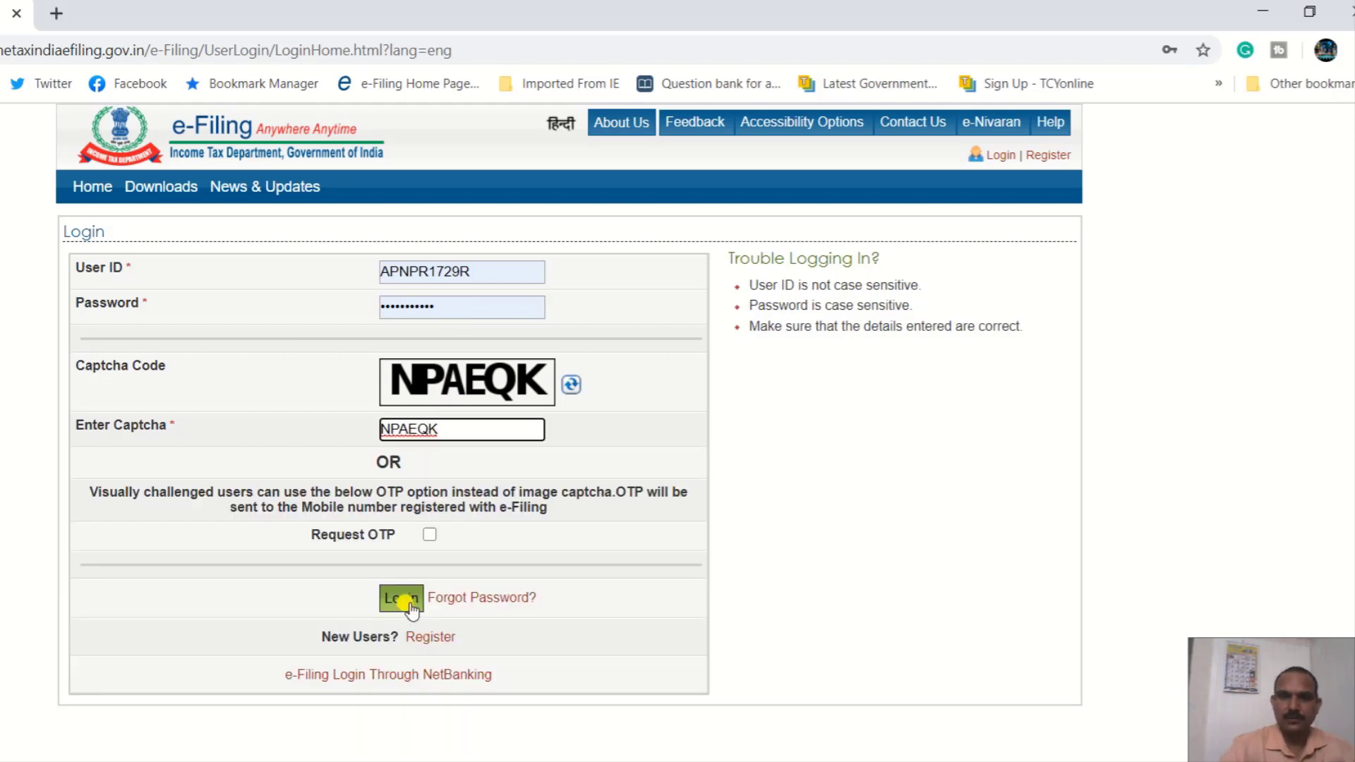
{"action": "left_click", "coordinate": [402, 600]}
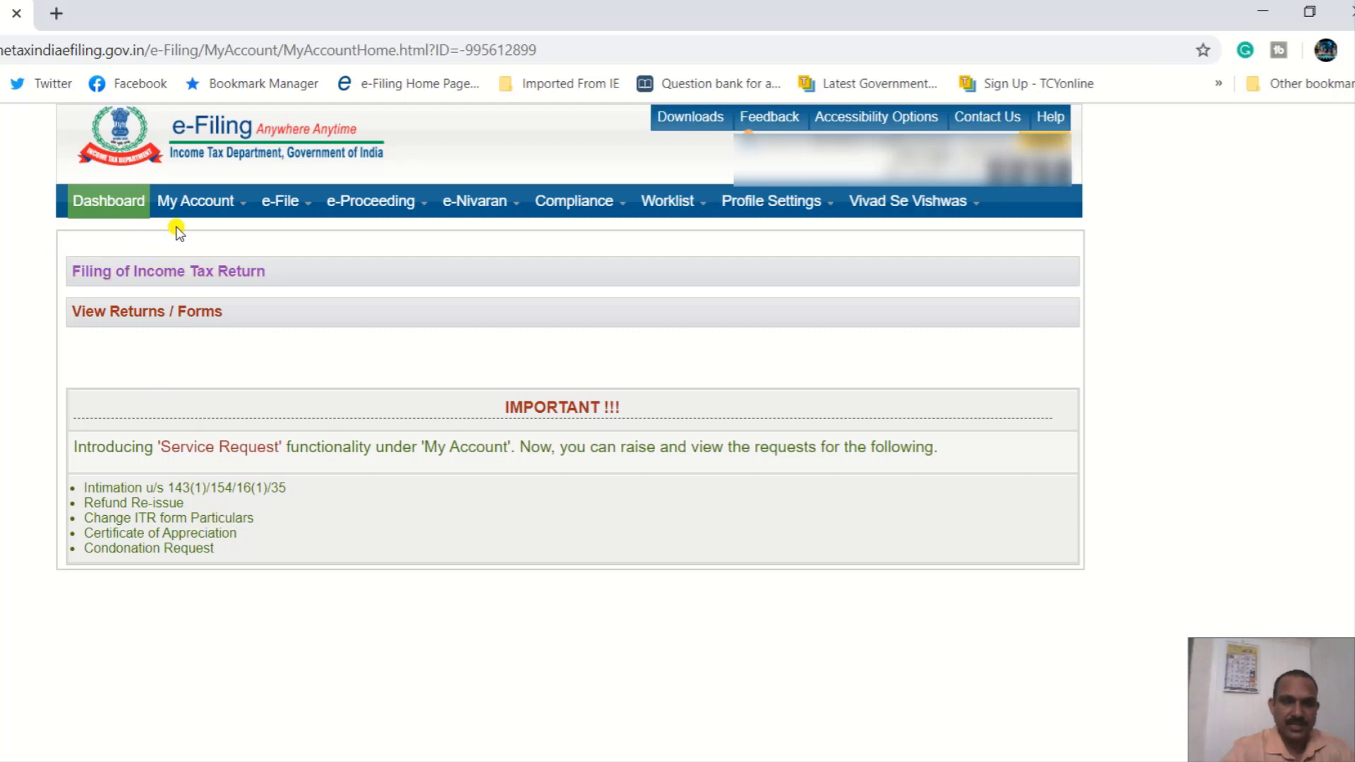
Go to the TRACES site for Form 26AS, confirming the redirect and agreeing to the usage of Form 16 / 16A.
{"action": "mouse_move", "coordinate": [196, 206]}
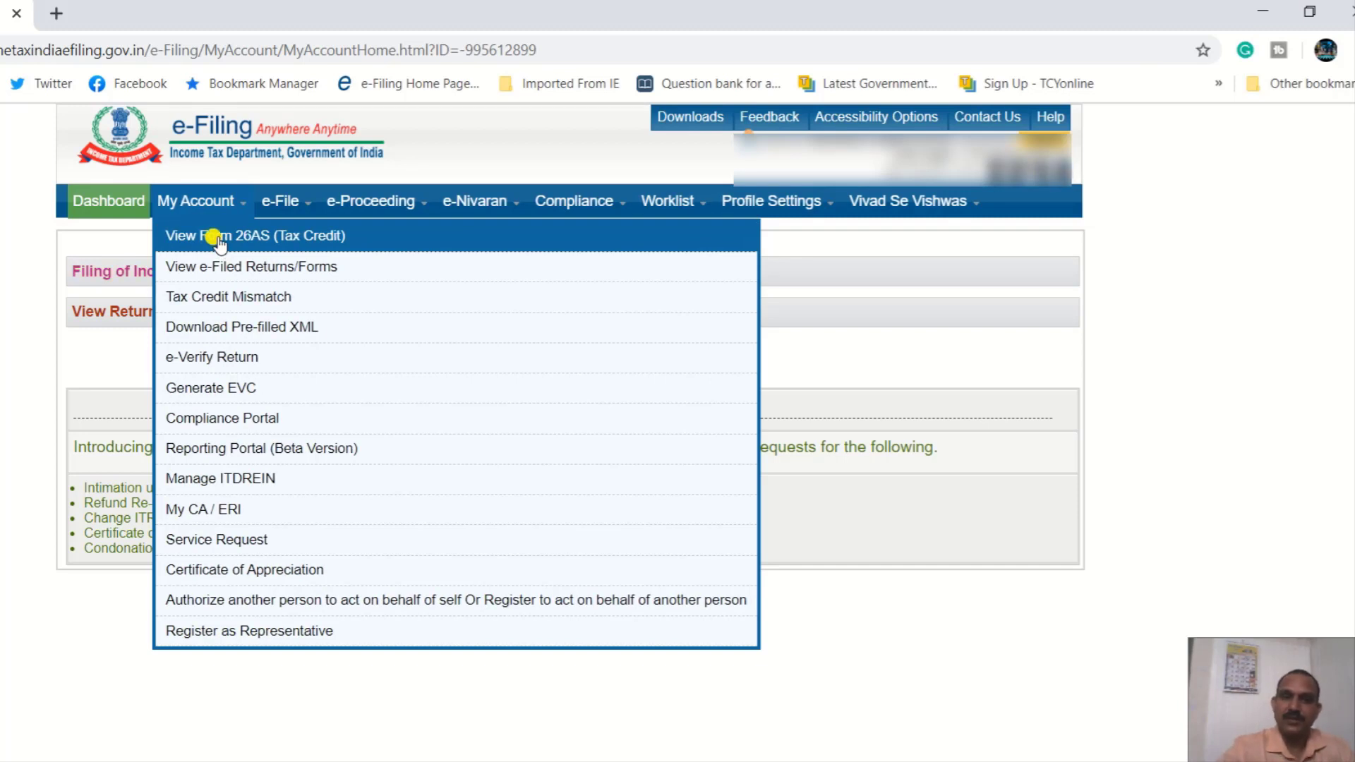
{"action": "left_click", "coordinate": [220, 240]}
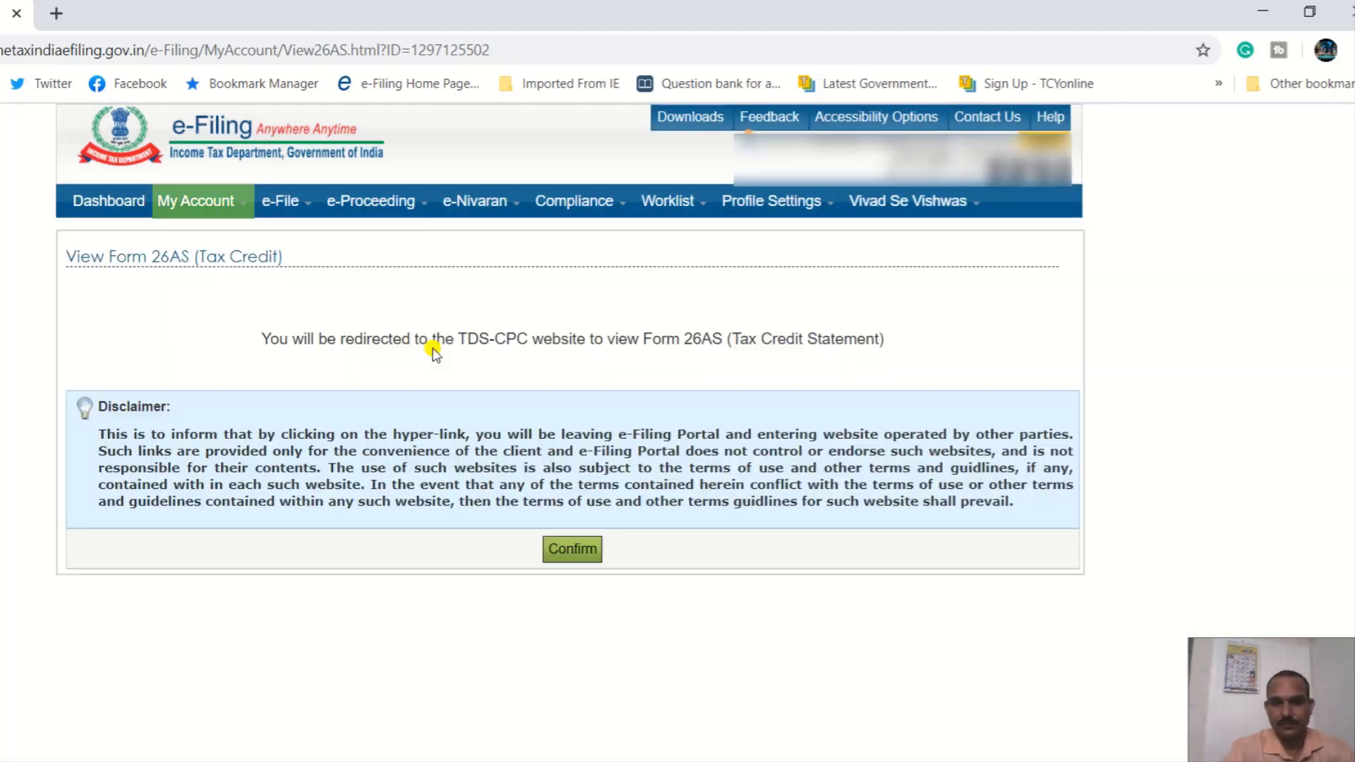
{"action": "left_click", "coordinate": [585, 552]}
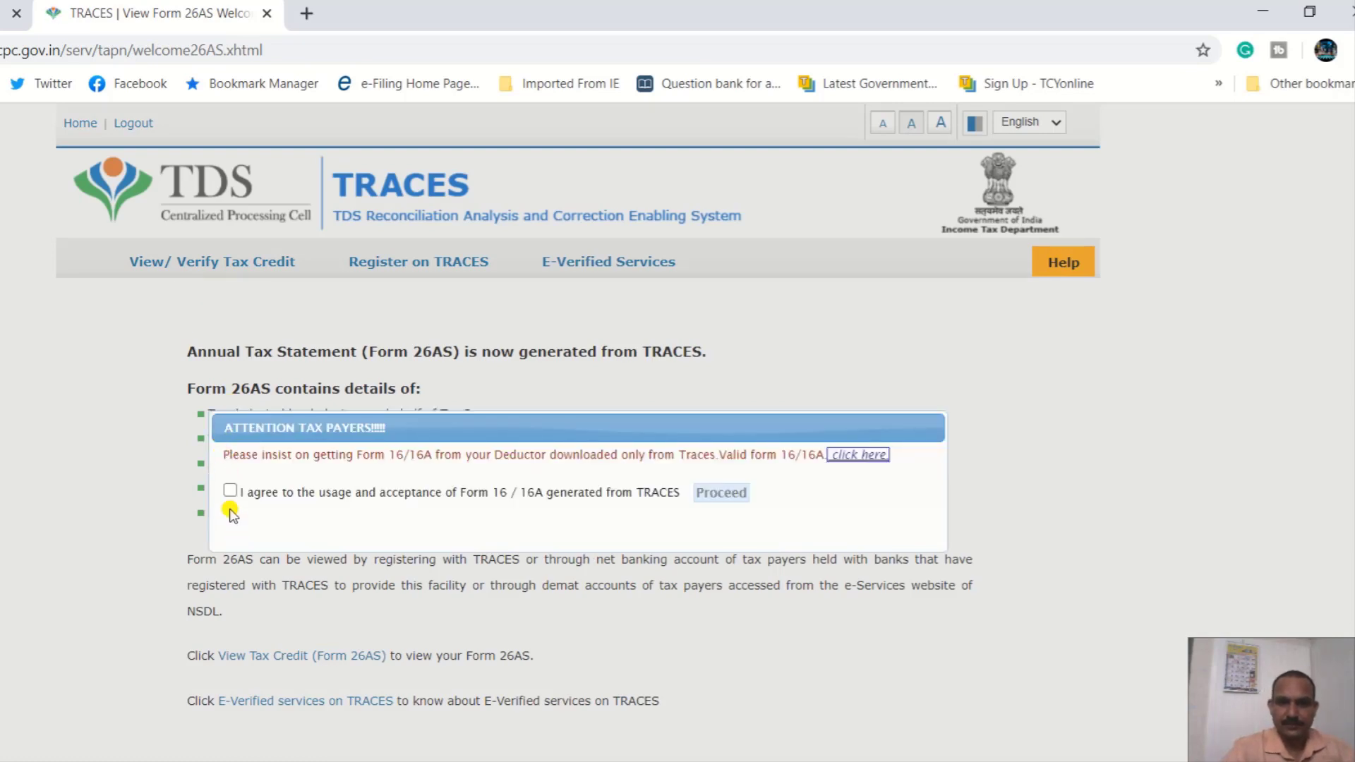
{"action": "left_click", "coordinate": [230, 489]}
{"action": "left_click", "coordinate": [727, 493]}
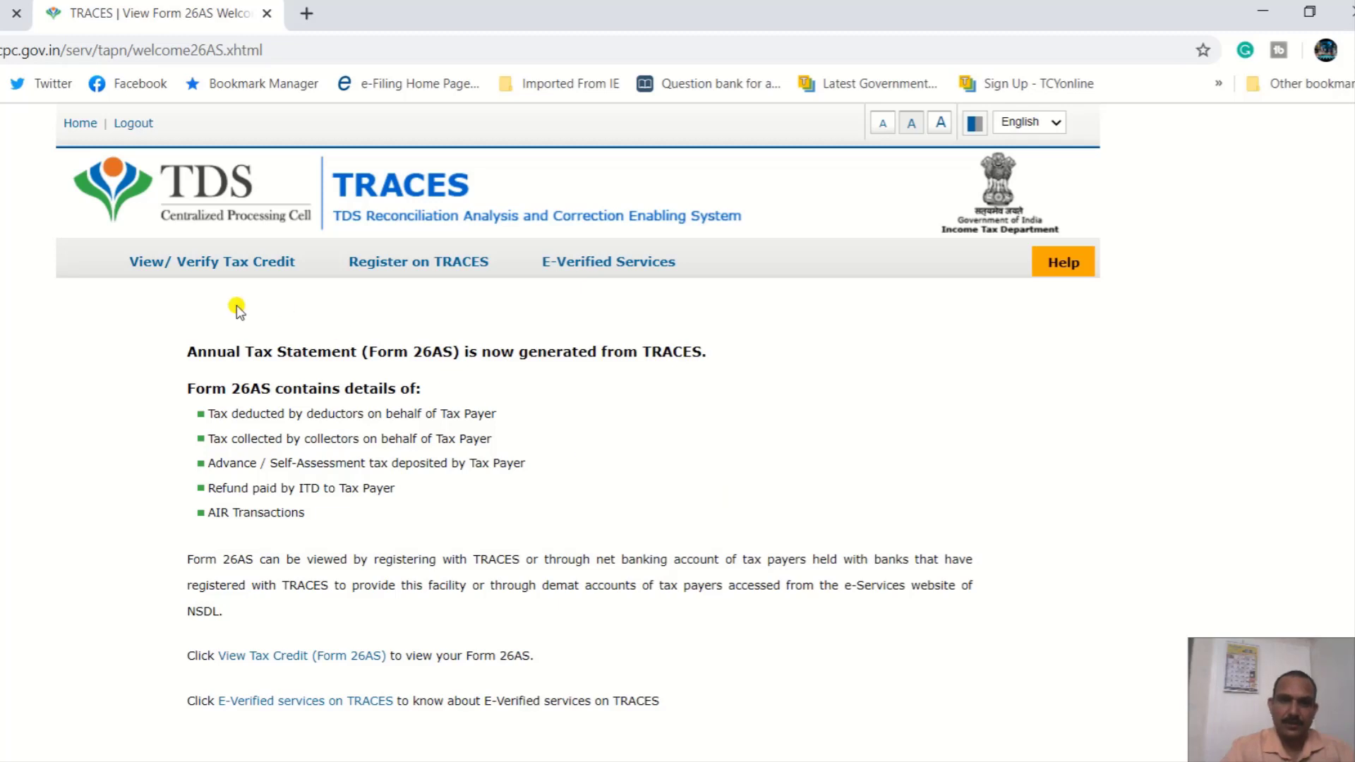
Display the Form 26AS tax credit statement for assessment year 2020-21 in HTML format.
{"action": "left_click", "coordinate": [150, 271]}
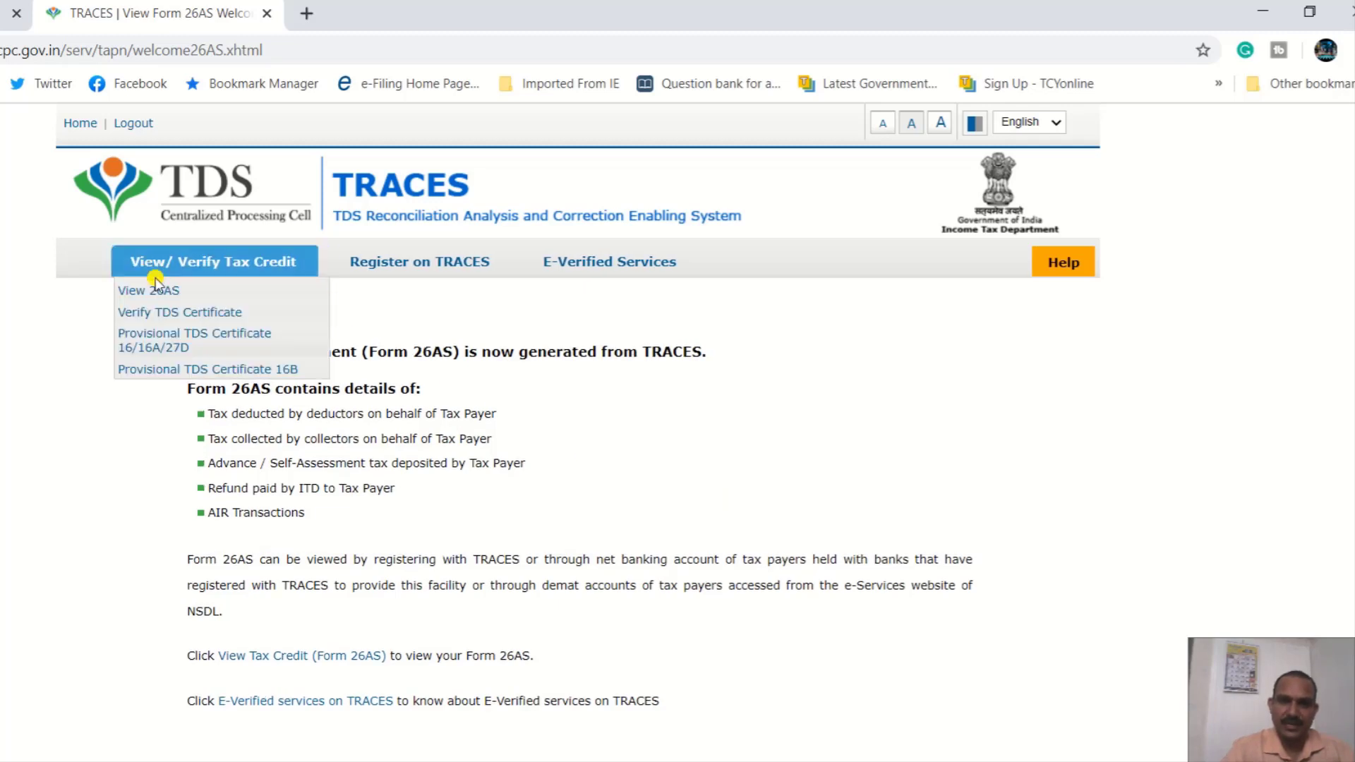
{"action": "left_click", "coordinate": [156, 290]}
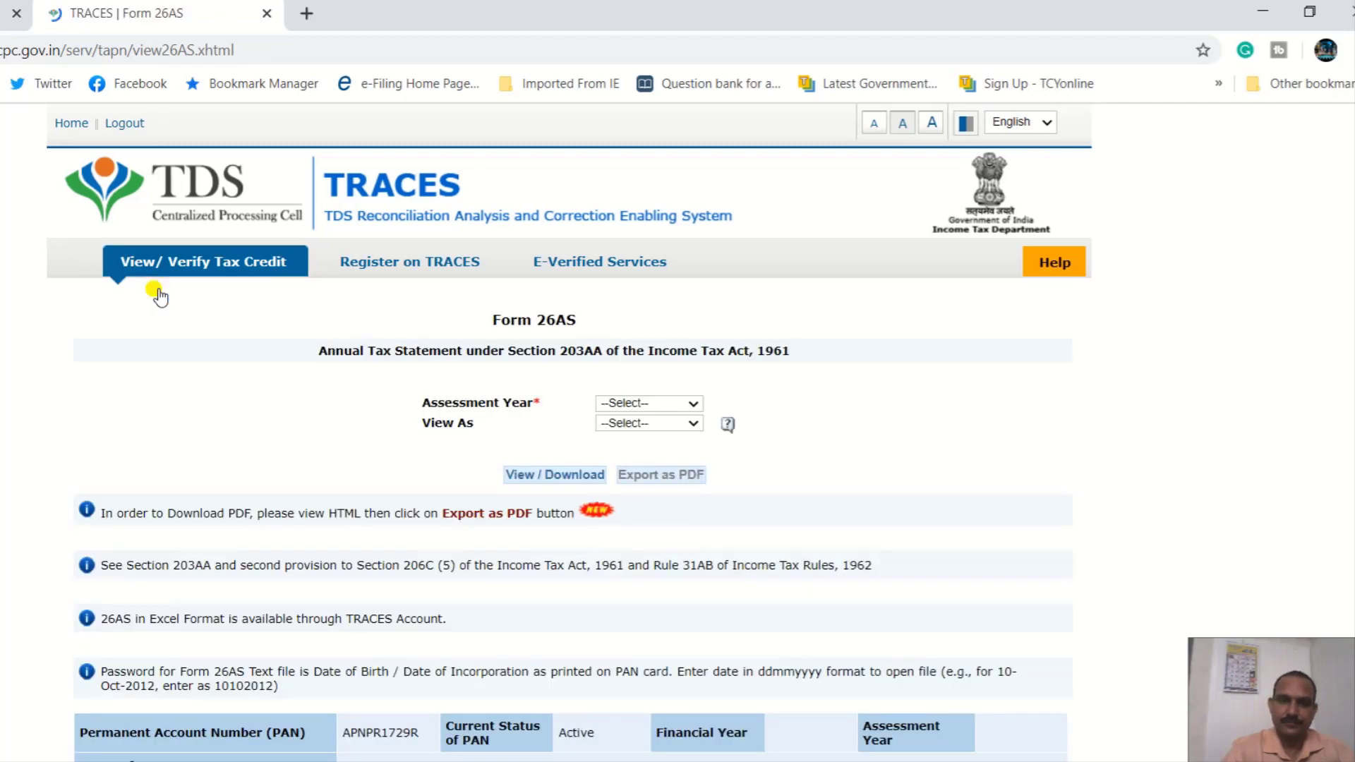
{"action": "left_click", "coordinate": [688, 408]}
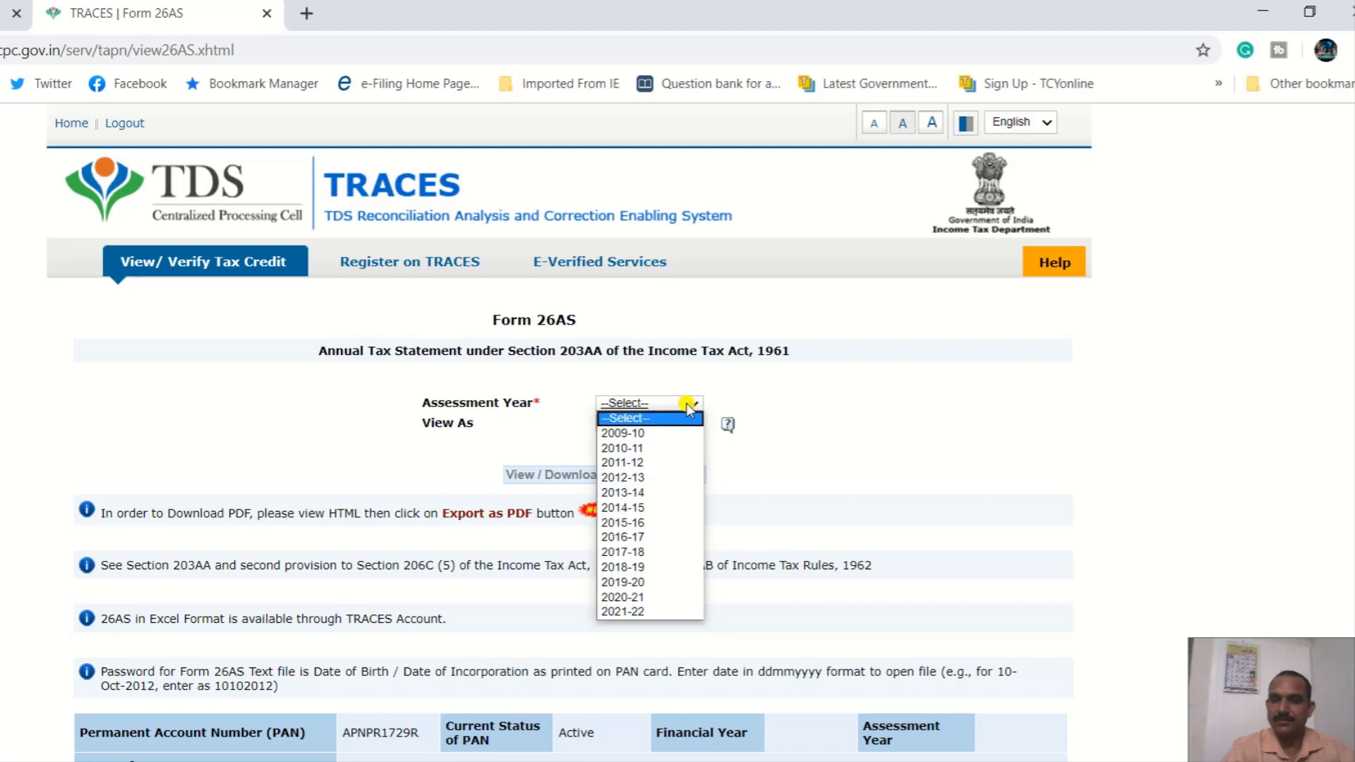
{"action": "left_click", "coordinate": [650, 597]}
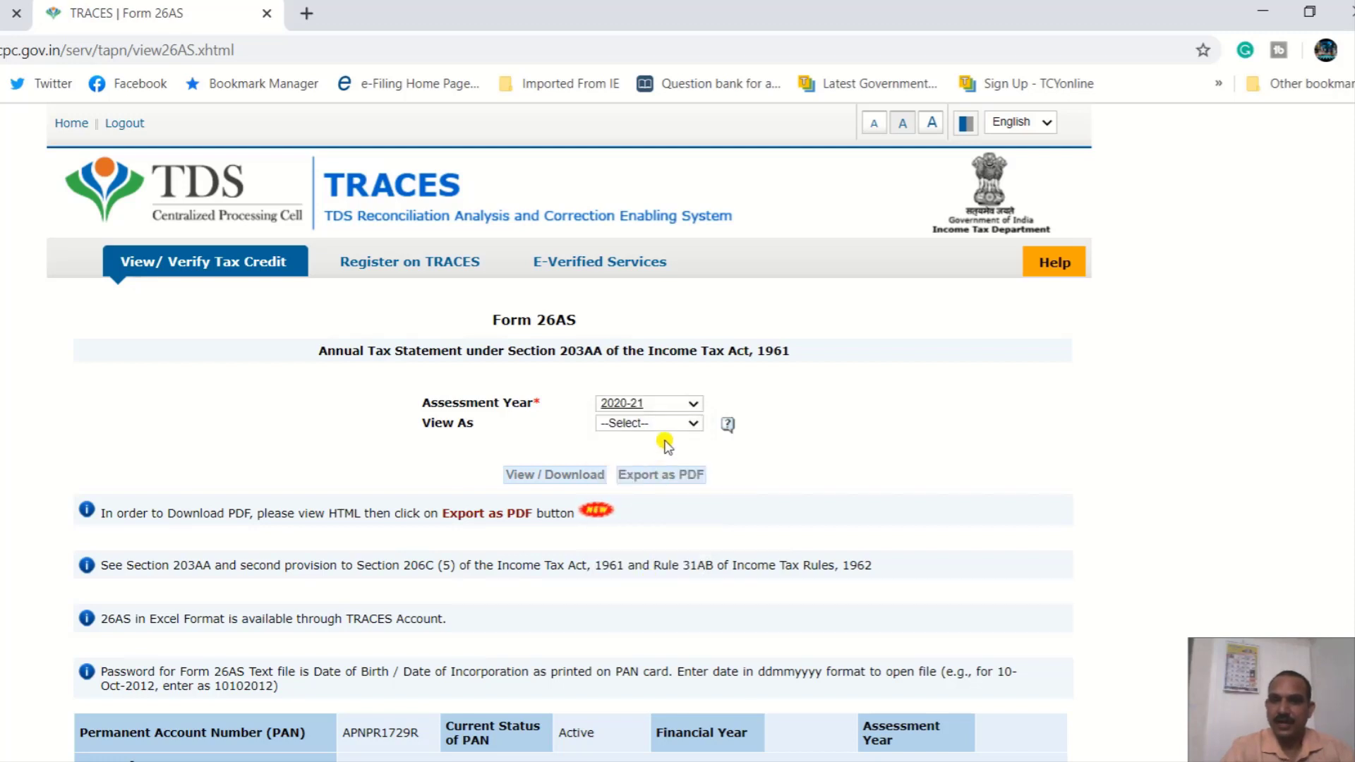
{"action": "left_click", "coordinate": [682, 427]}
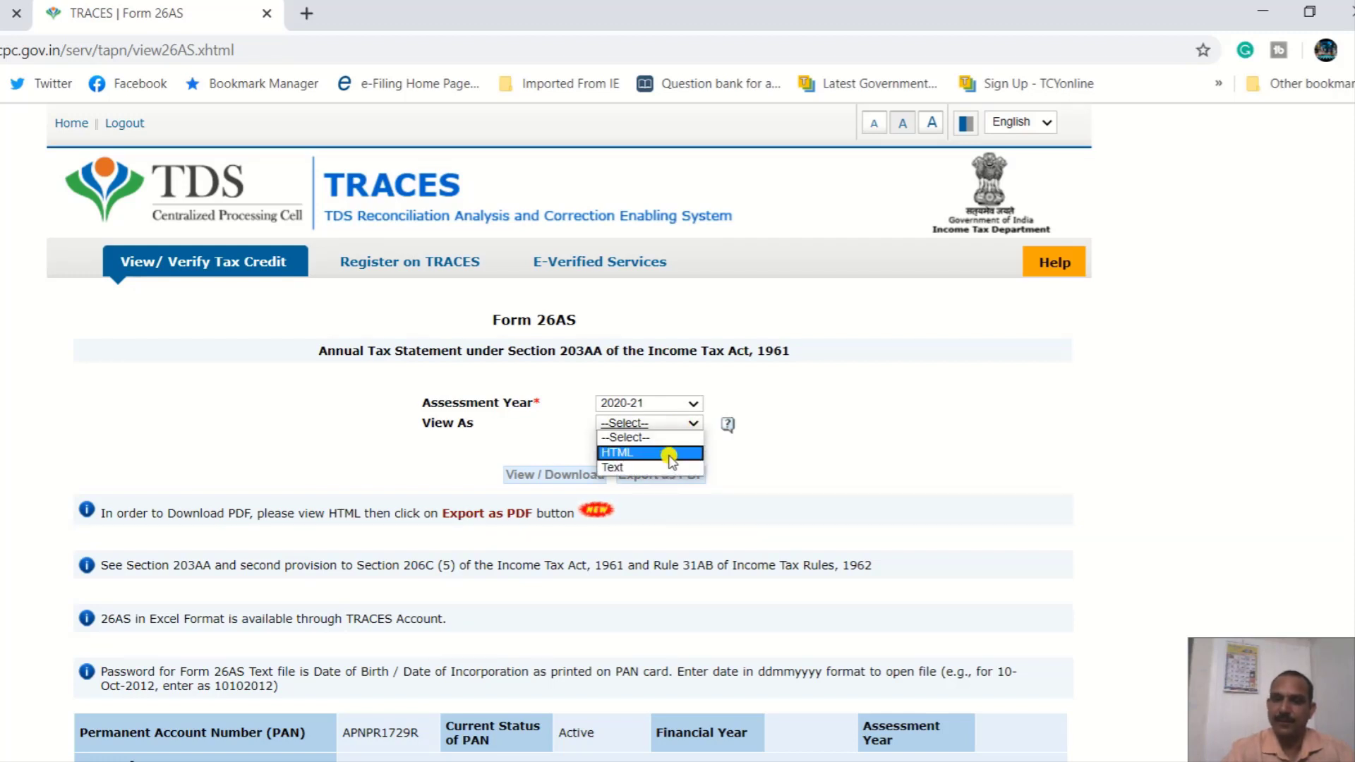
{"action": "left_click", "coordinate": [668, 455]}
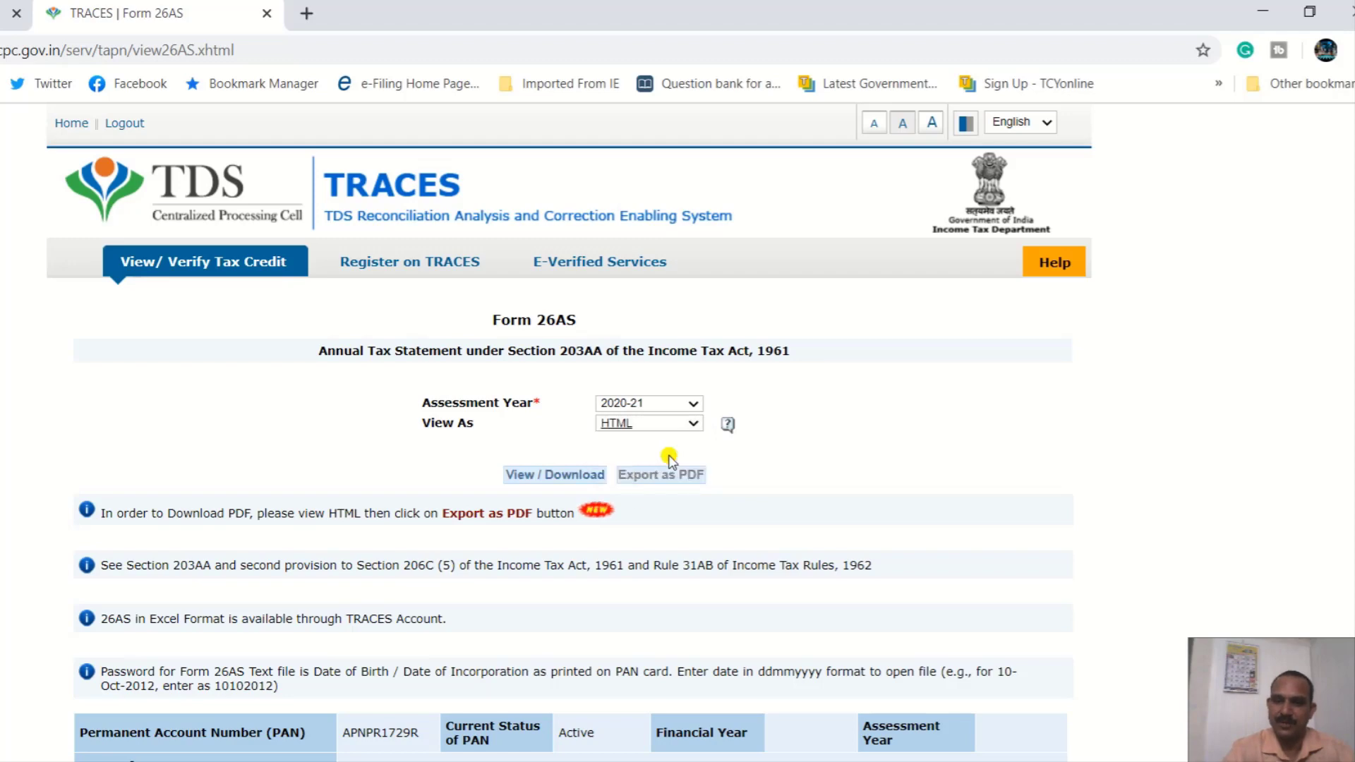
{"action": "left_click", "coordinate": [582, 477]}
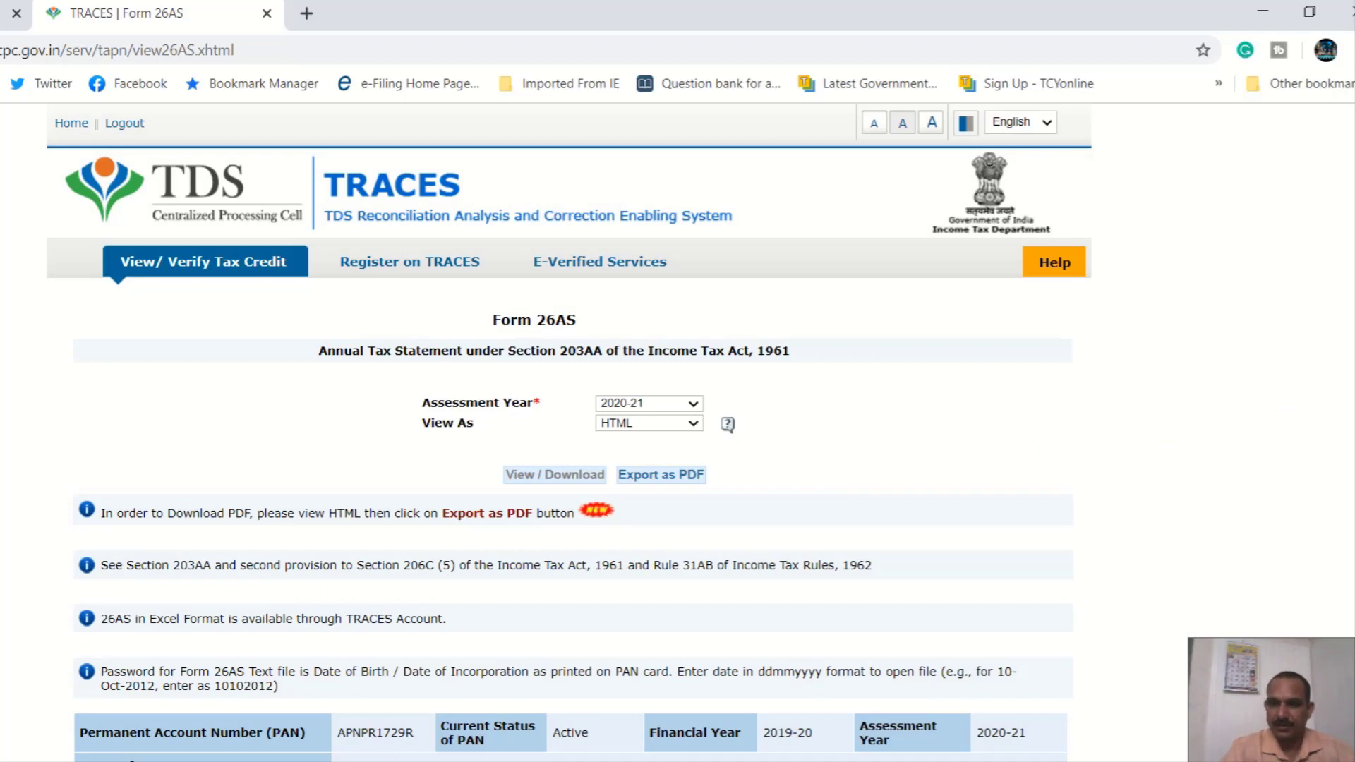
Examine the total amount credited, tax deducted and TDS deposited in Part A of Form 26AS.
{"action": "scroll", "coordinate": [570, 430], "scroll_direction": "down", "scroll_amount": 8}
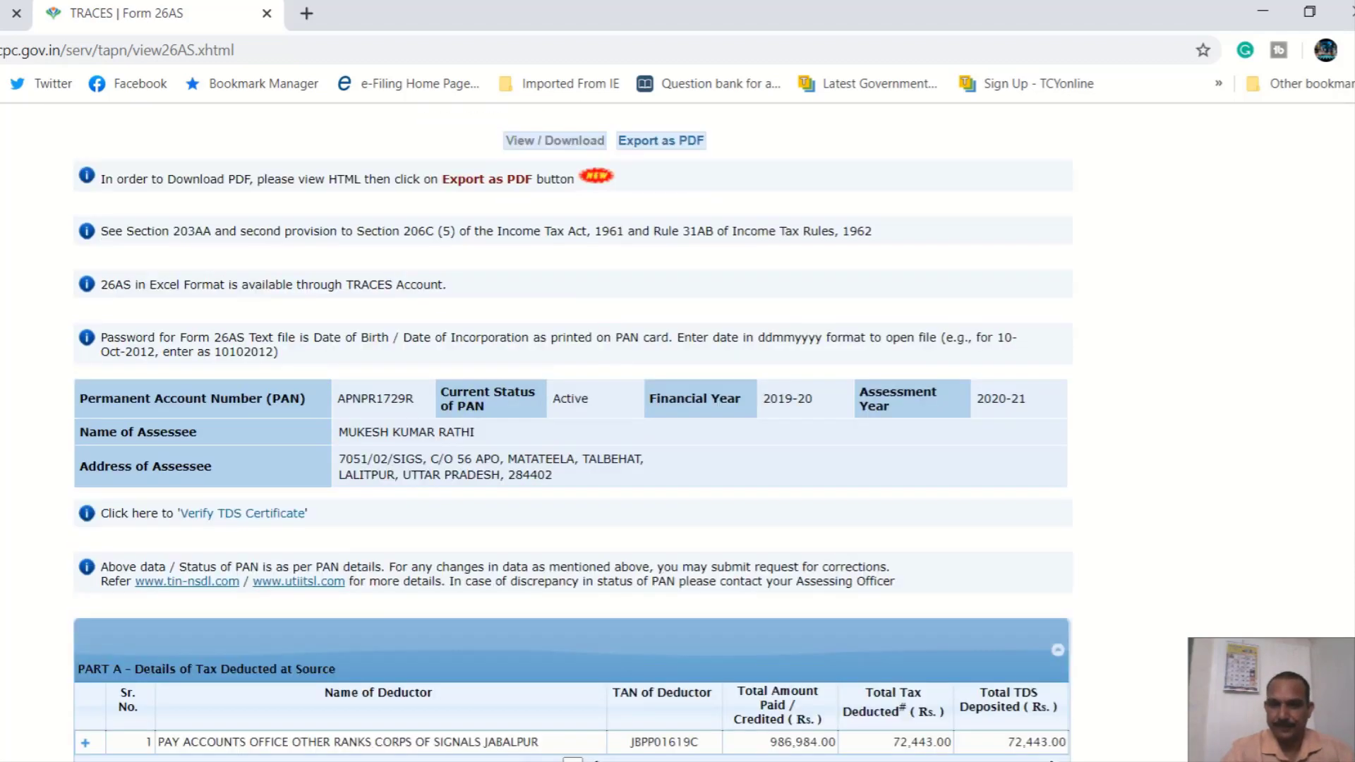
{"action": "scroll", "coordinate": [569, 430], "scroll_direction": "down", "scroll_amount": 2}
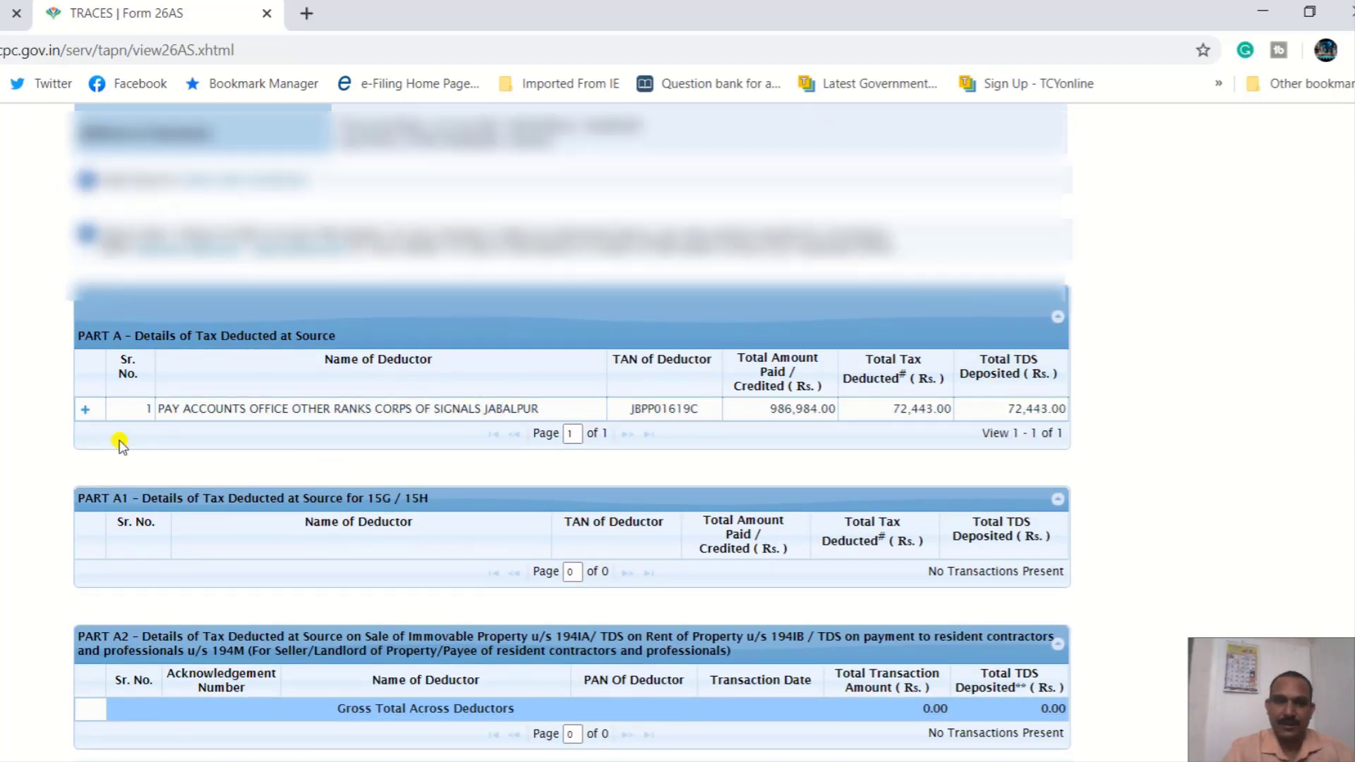
{"action": "left_click", "coordinate": [83, 410]}
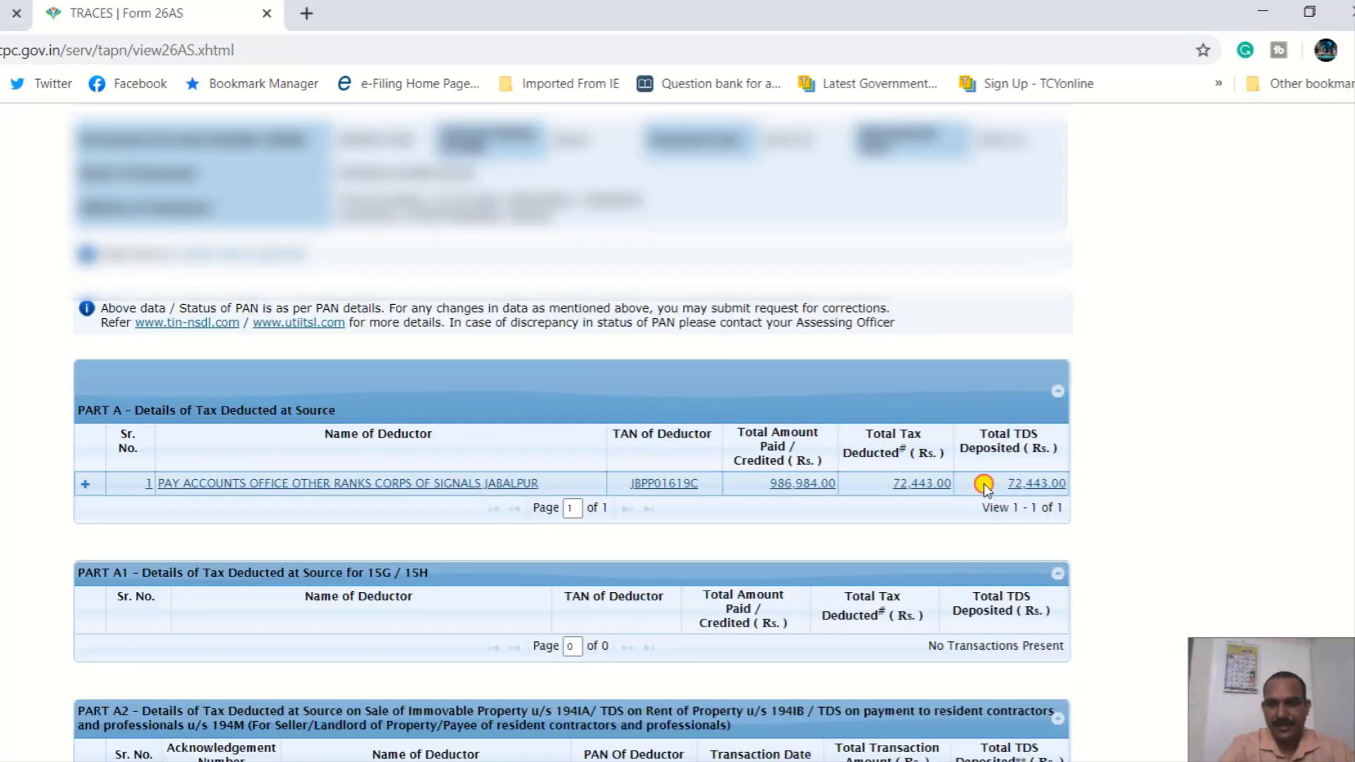
{"action": "left_click", "coordinate": [985, 485]}
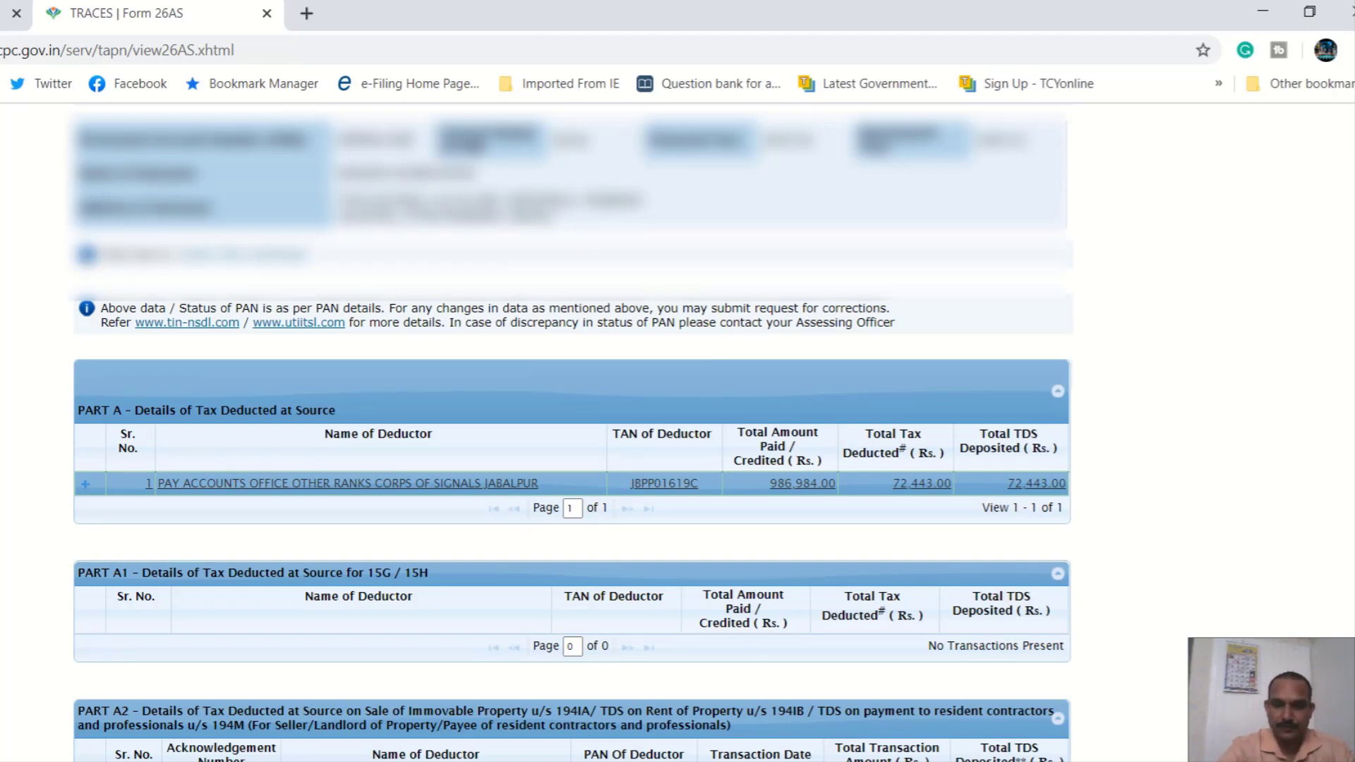
Switch to FORM16.pdf in Adobe Acrobat Reader to compare its salary and tax deducted figures with Form 26AS.
{"action": "mouse_move", "coordinate": [522, 761]}
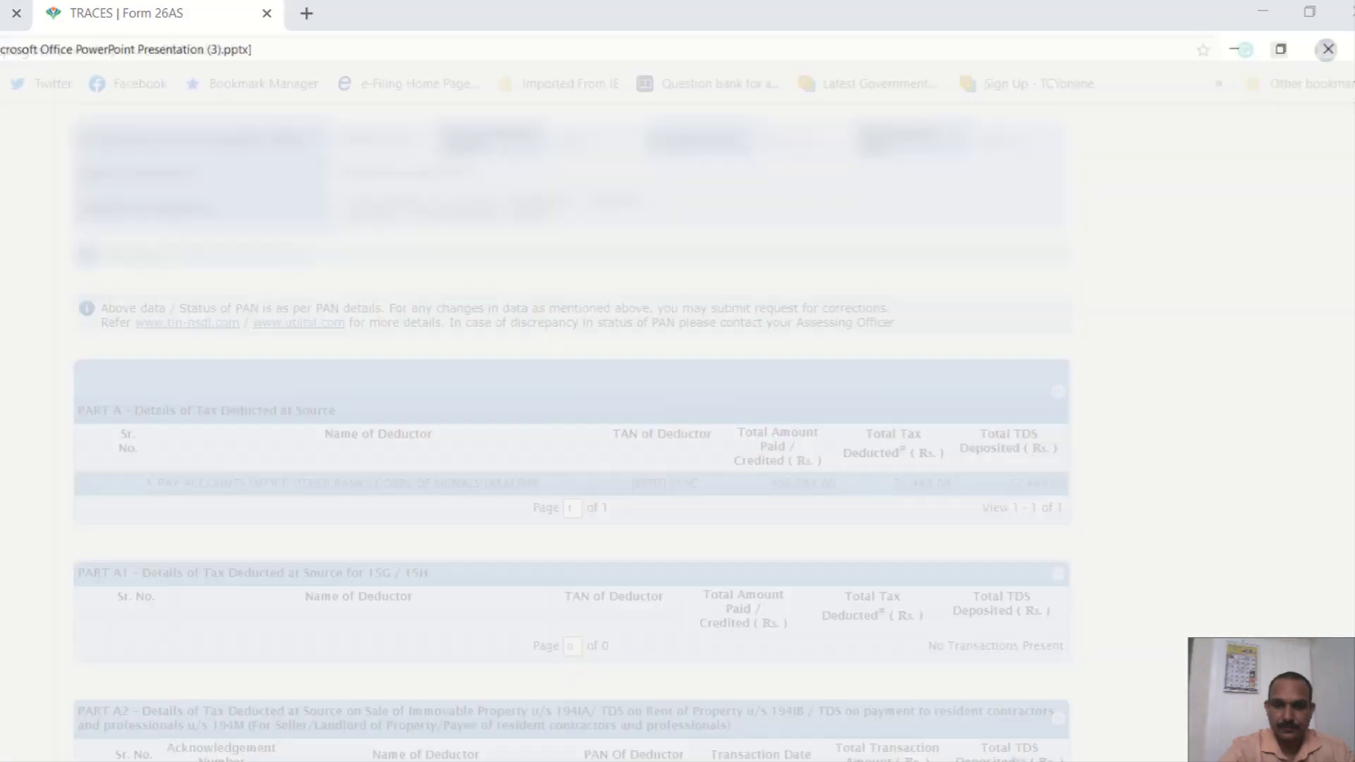
{"action": "mouse_move", "coordinate": [575, 761]}
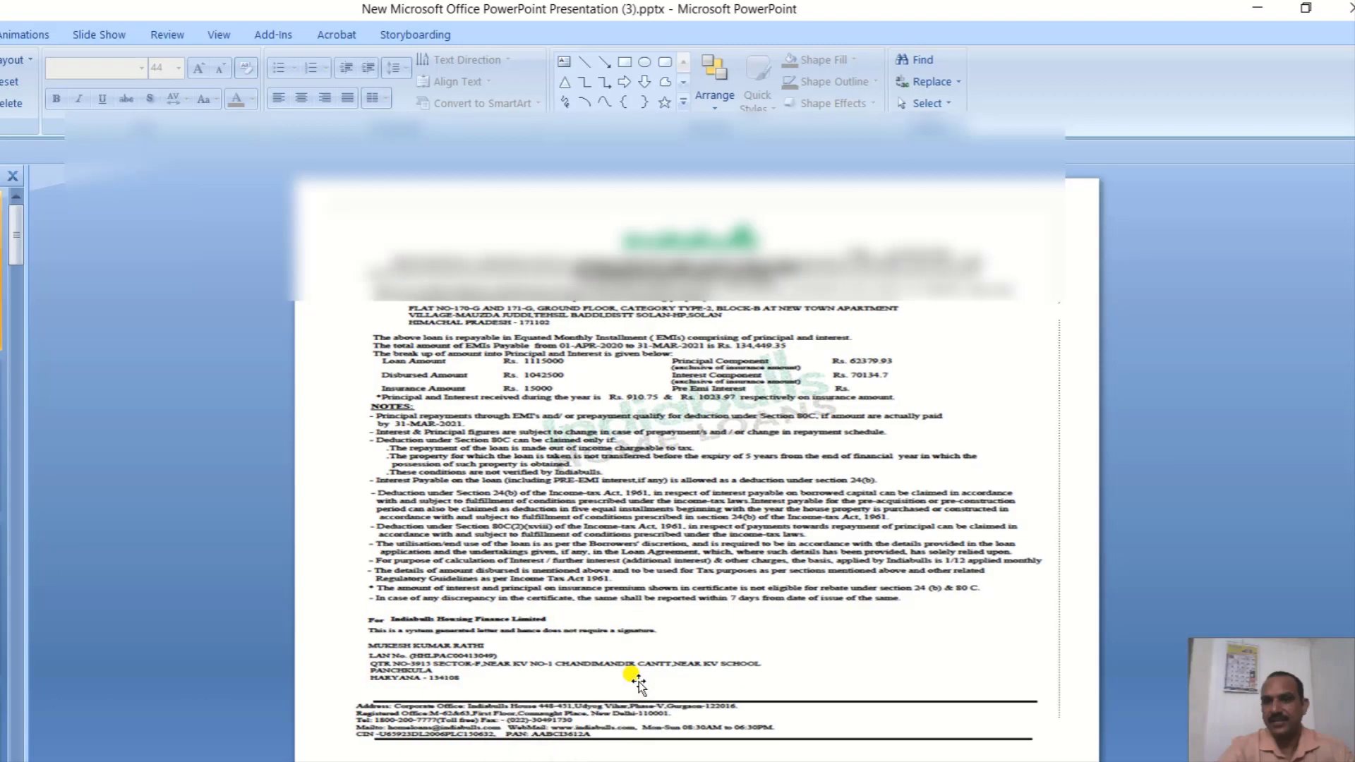
{"action": "left_click", "coordinate": [578, 761]}
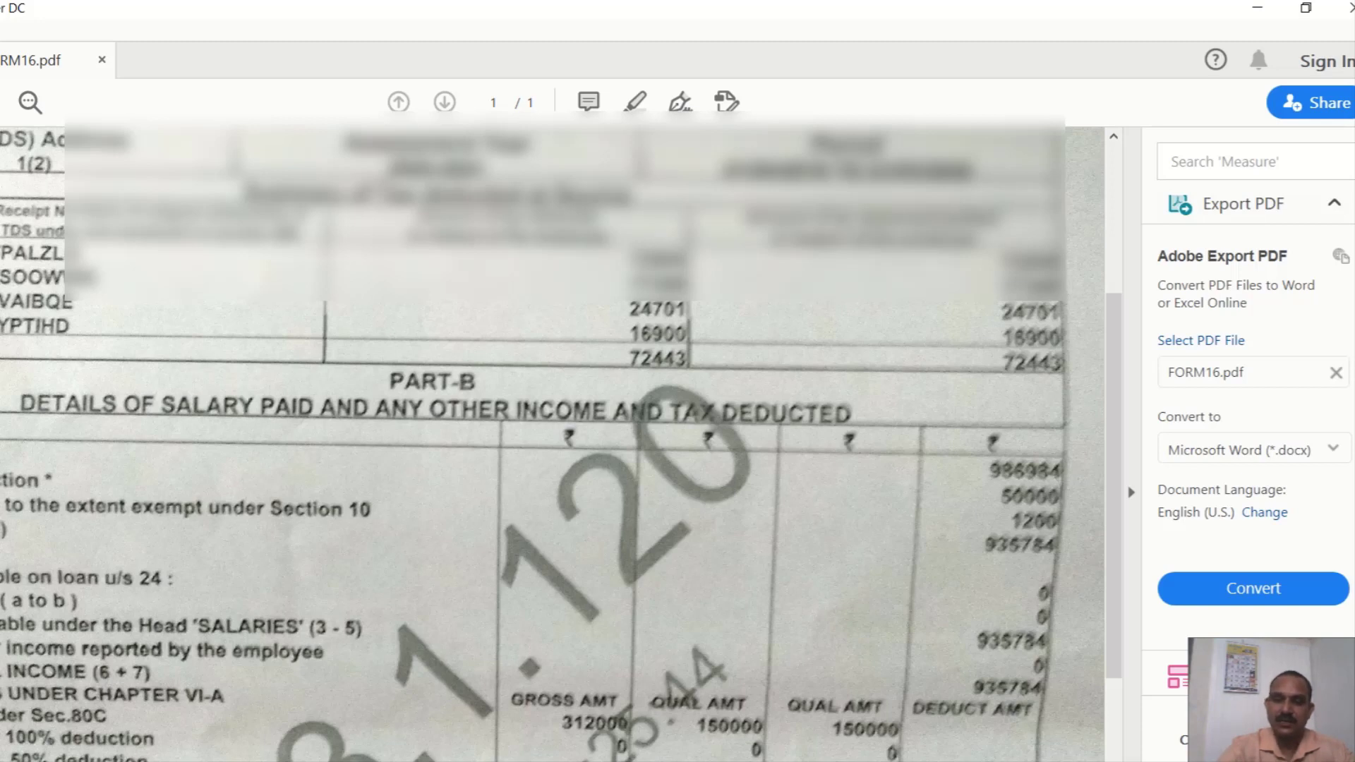
Return to Form 26AS in the browser and expand the deductor's entry in Part A to review its dated TDS transactions.
{"action": "key", "text": "alt+Tab"}
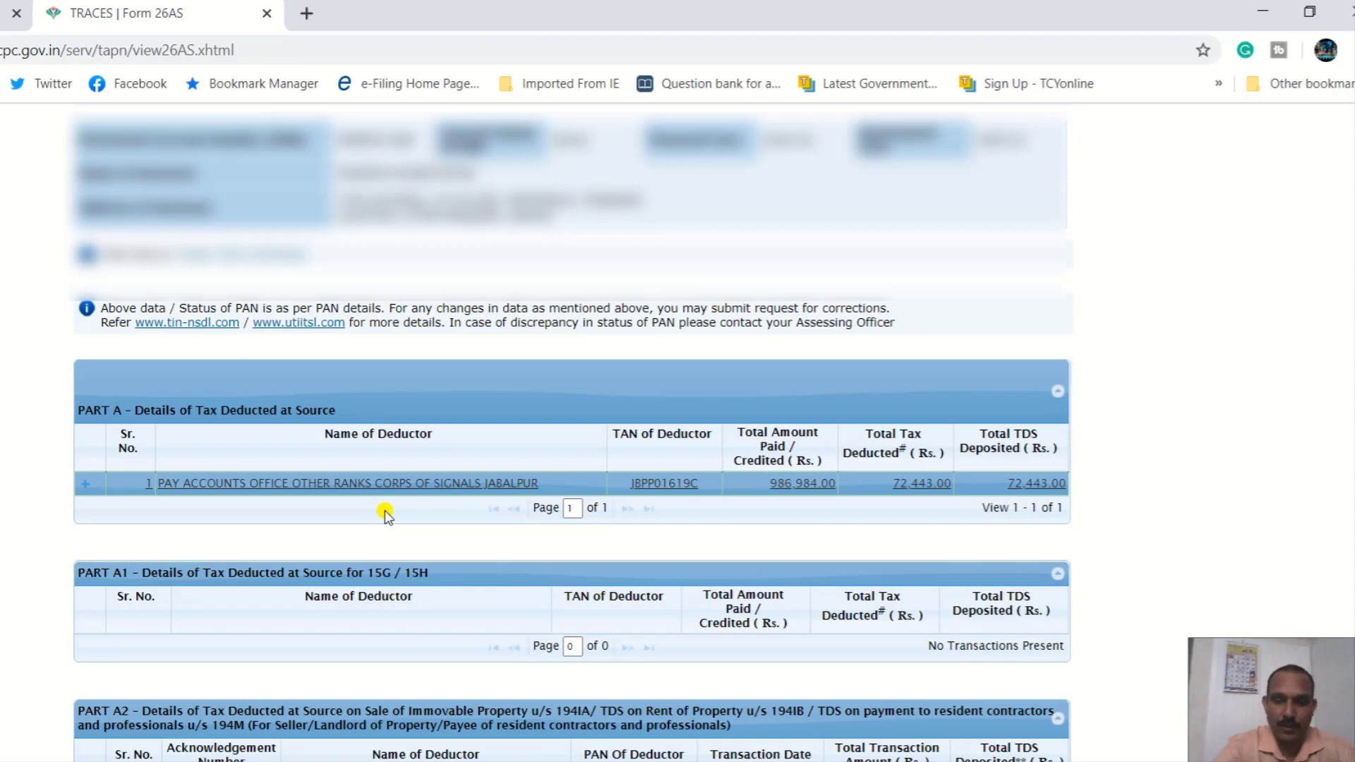
{"action": "left_click", "coordinate": [82, 487]}
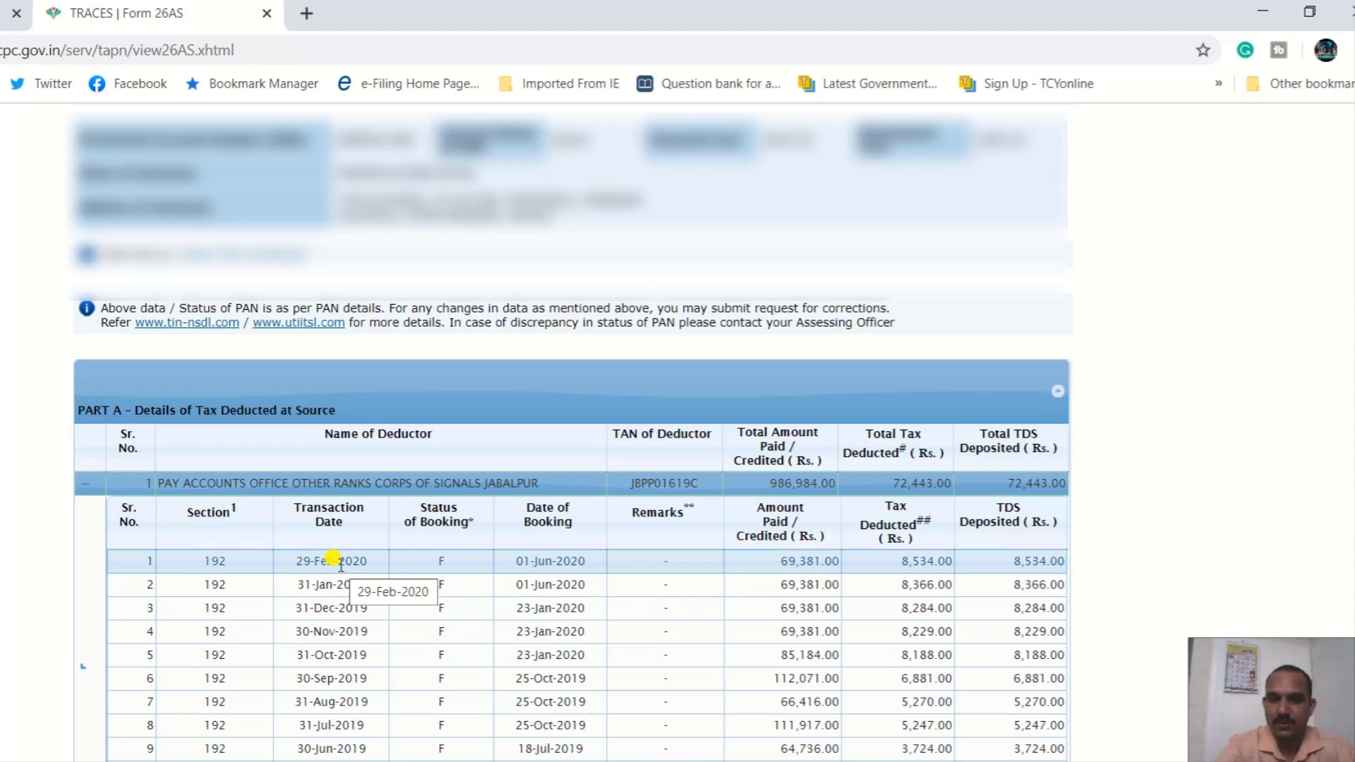
{"action": "left_click_drag", "start_coordinate": [341, 564], "coordinate": [307, 718]}
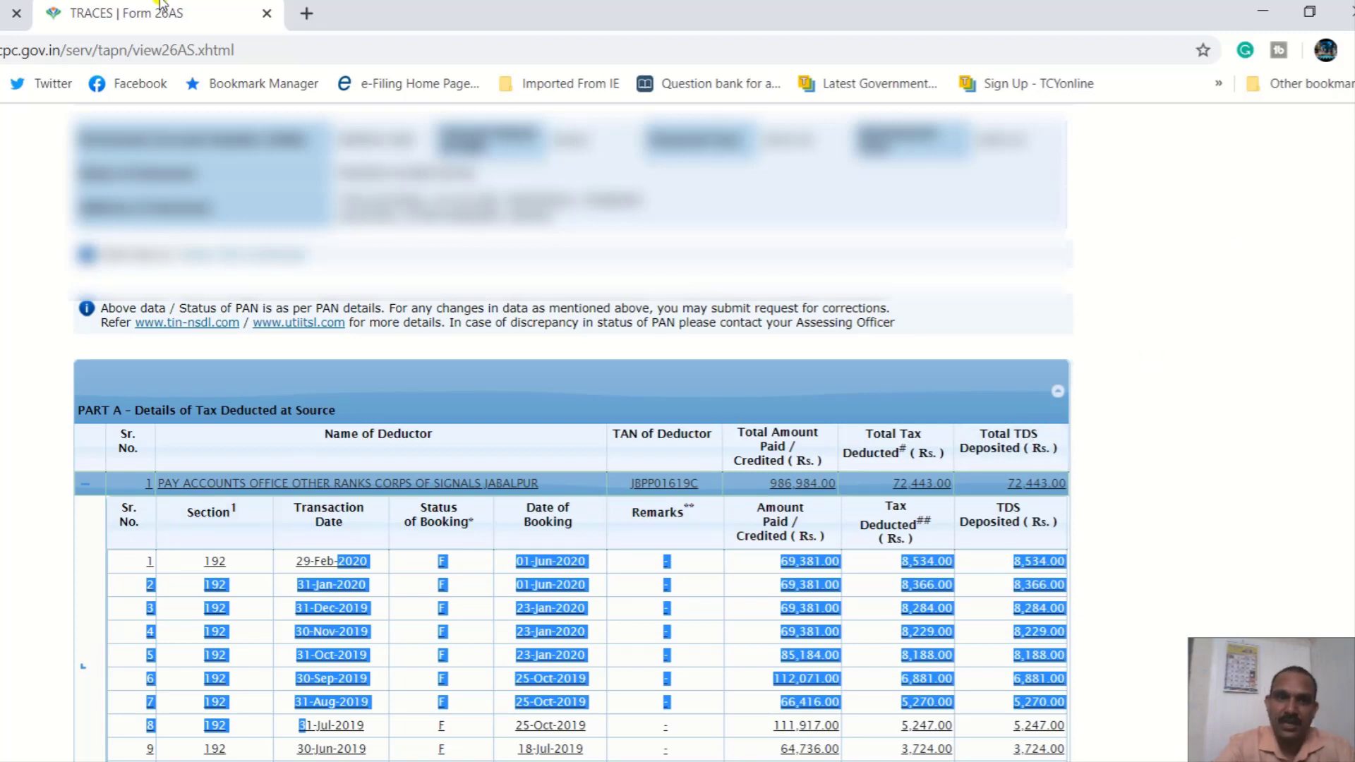
Close the Form 26AS page and log back in to the e-Filing portal with the saved credentials and the new captcha code.
{"action": "left_click", "coordinate": [267, 15]}
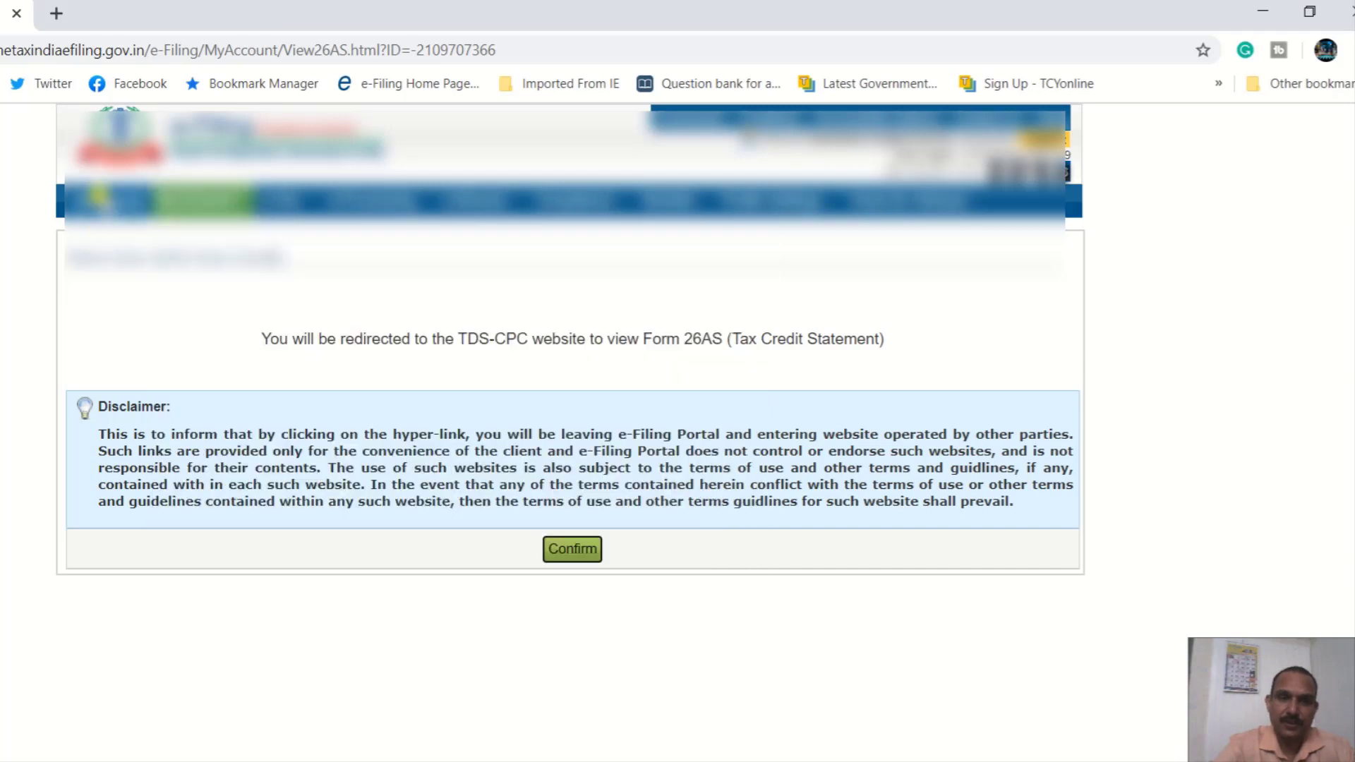
{"action": "left_click", "coordinate": [104, 196]}
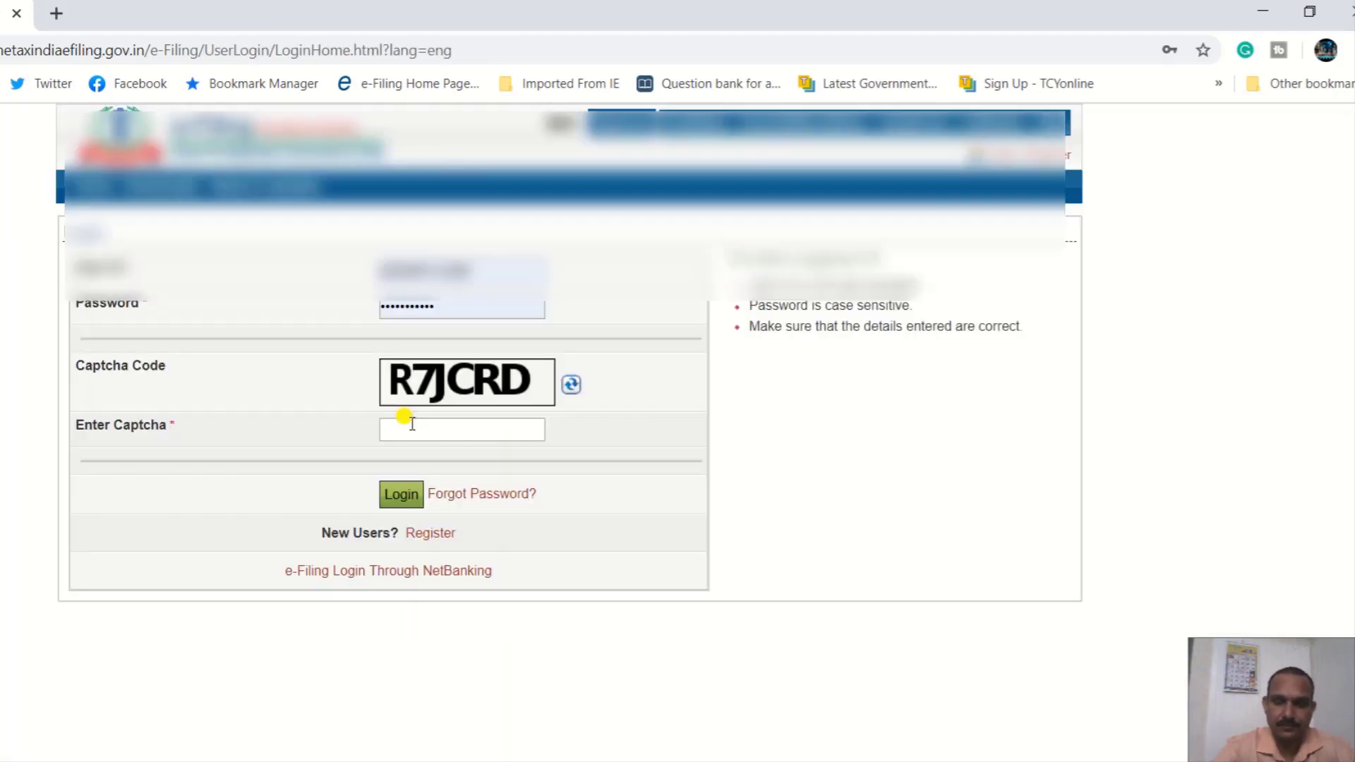
{"action": "left_click", "coordinate": [412, 426]}
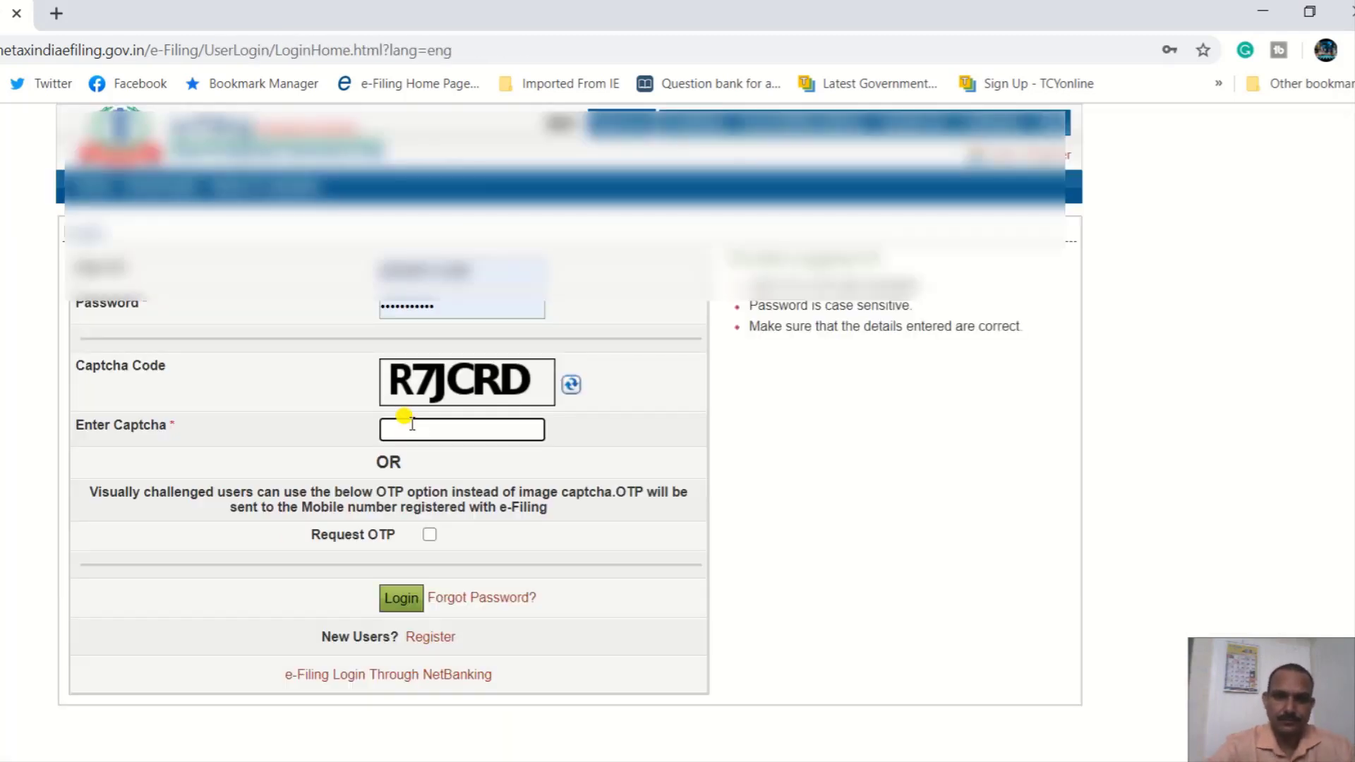
{"action": "type", "text": "RJ"}
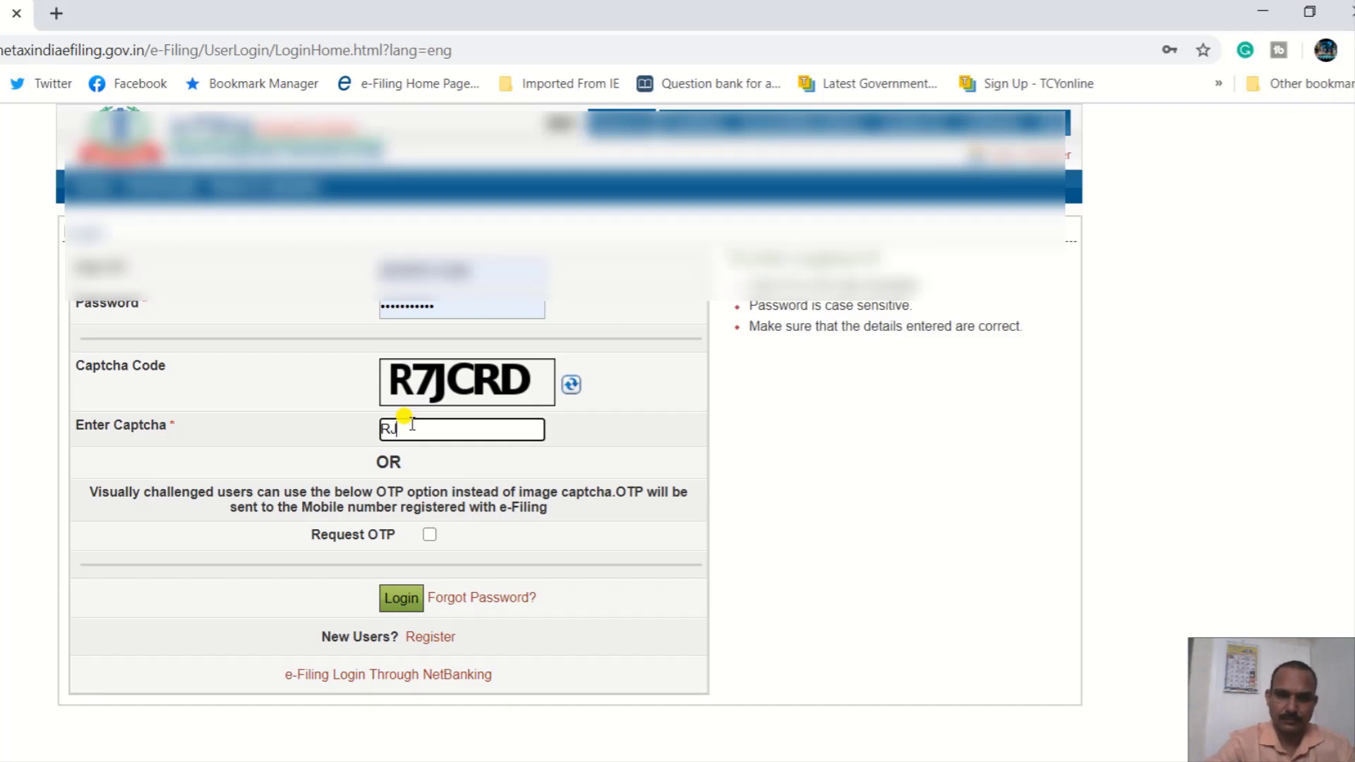
{"action": "key", "text": "BackSpace"}
{"action": "type", "text": "7J"}
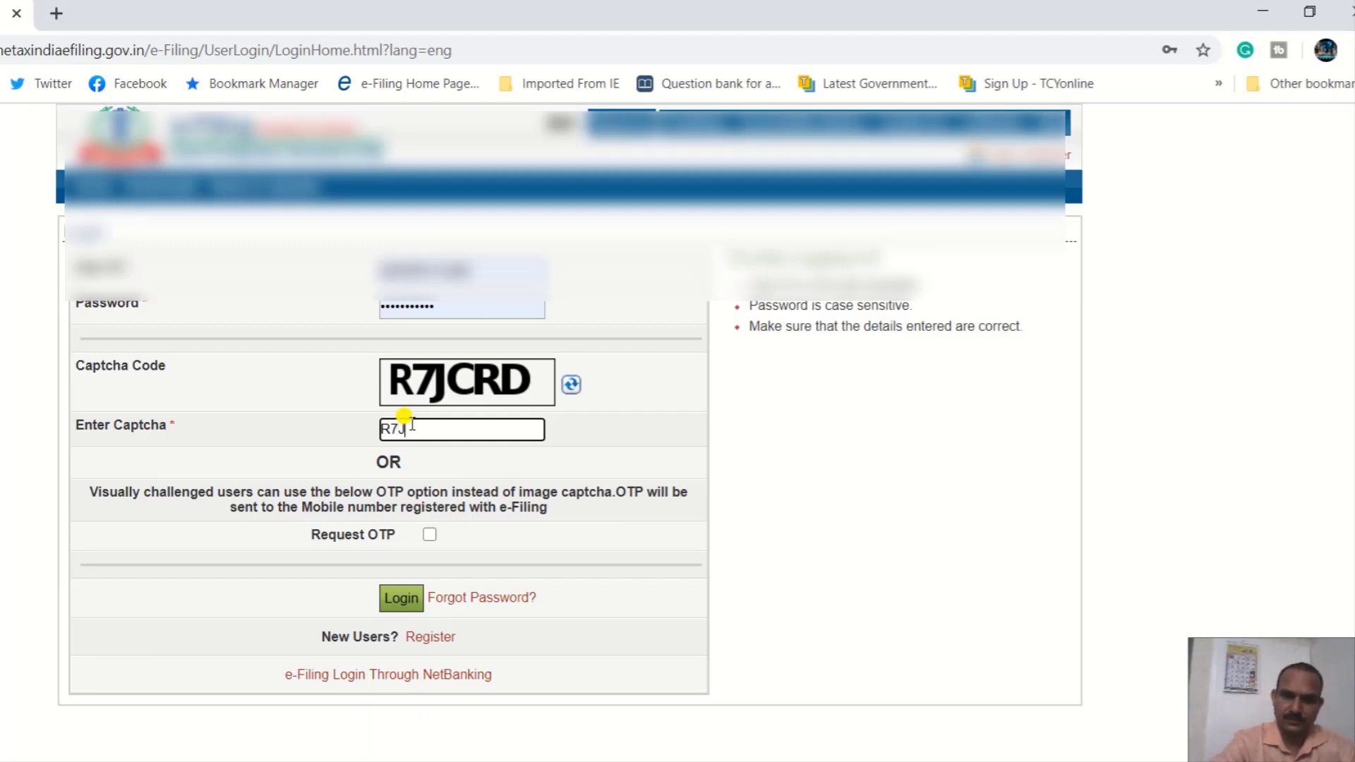
{"action": "type", "text": "CRD"}
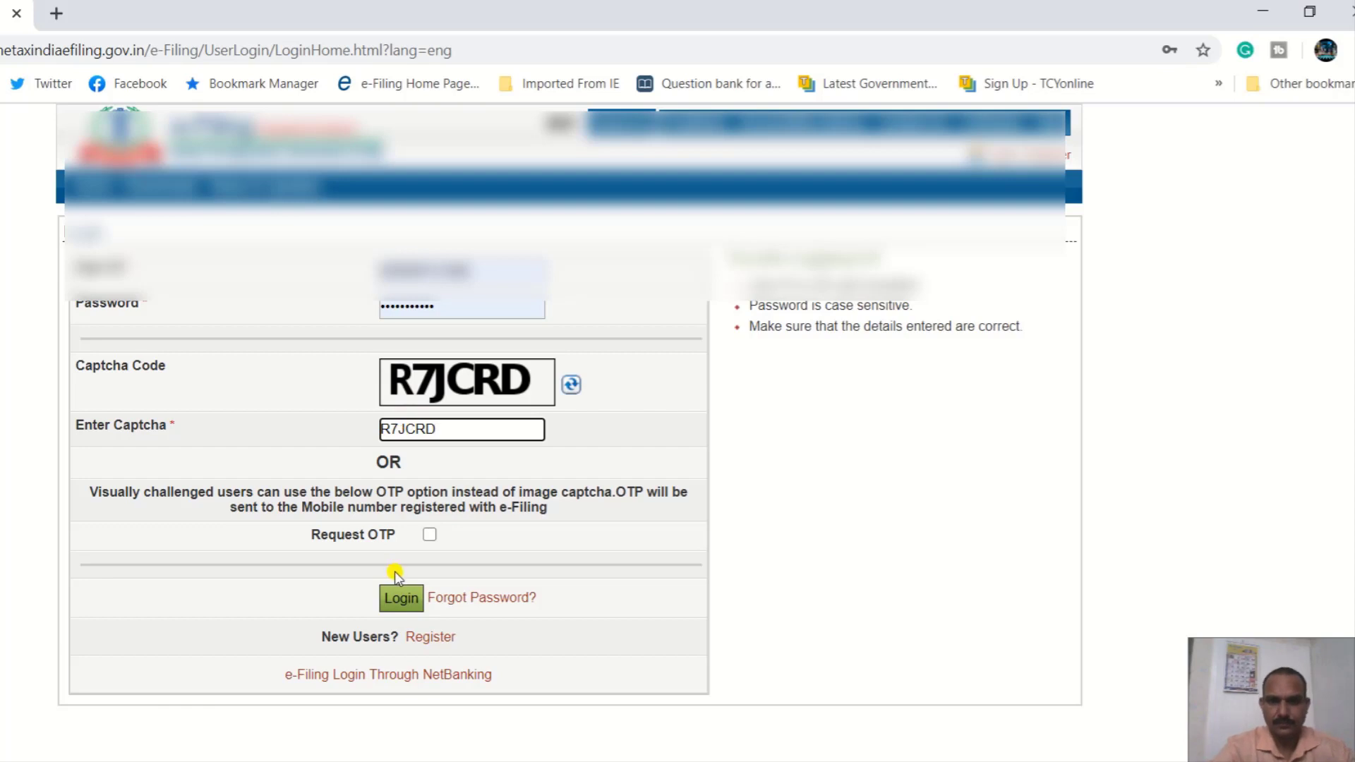
{"action": "left_click", "coordinate": [401, 600]}
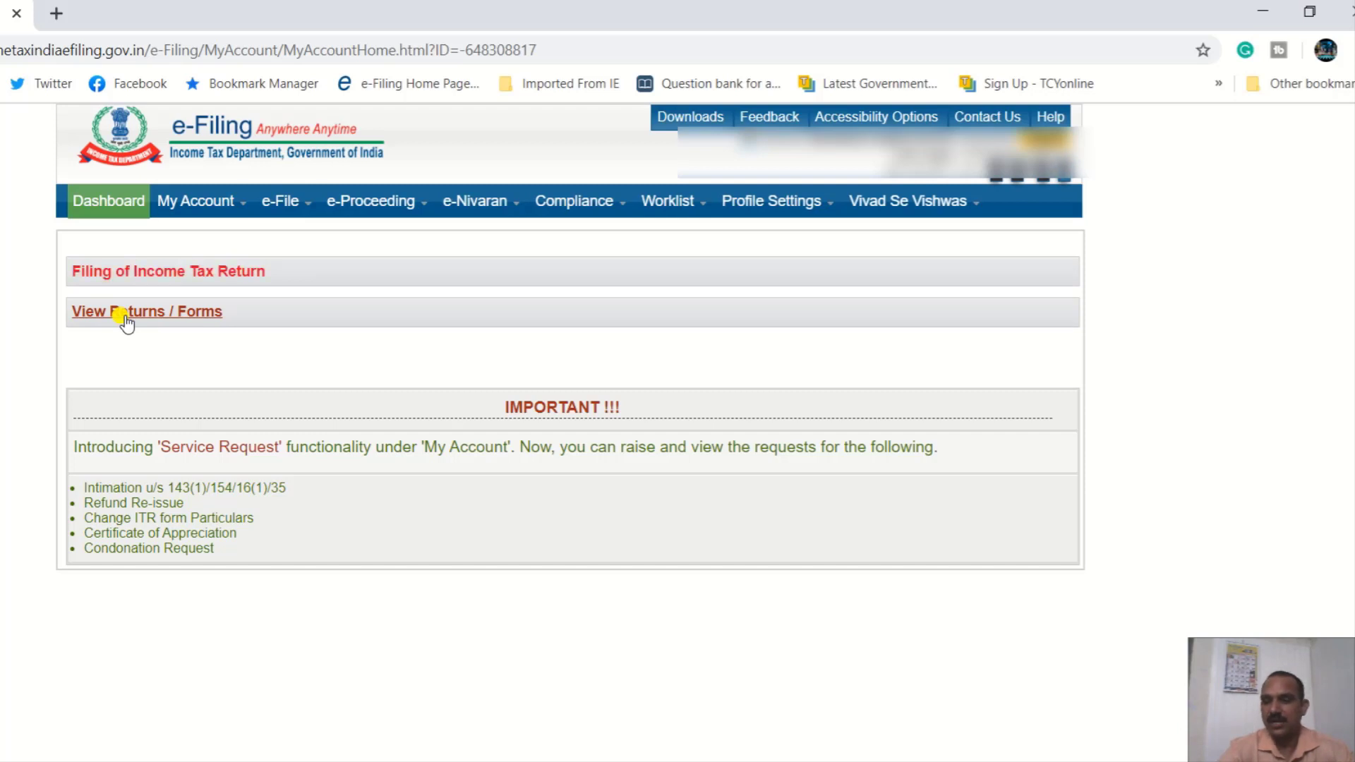
View the list of e-filed returns for the IncomeTax Returns option.
{"action": "left_click", "coordinate": [125, 316]}
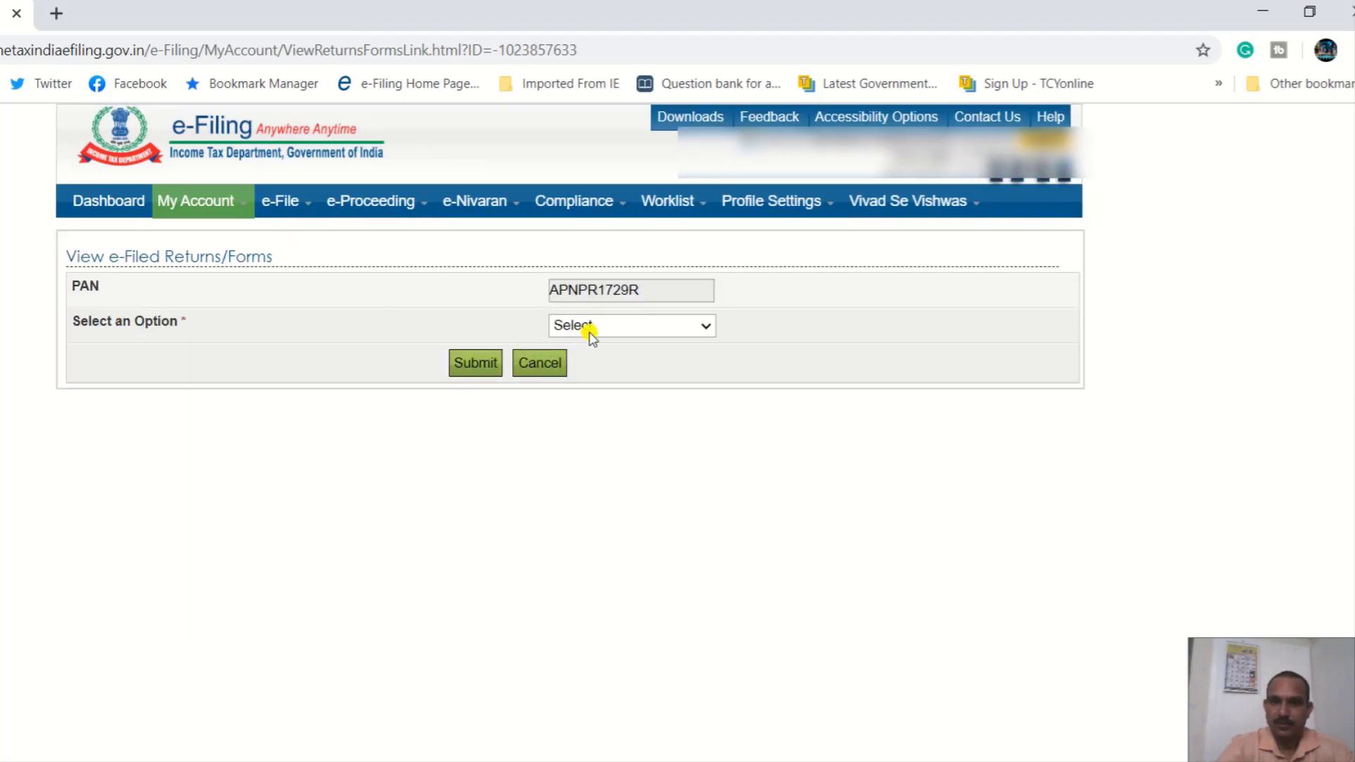
{"action": "left_click", "coordinate": [602, 326]}
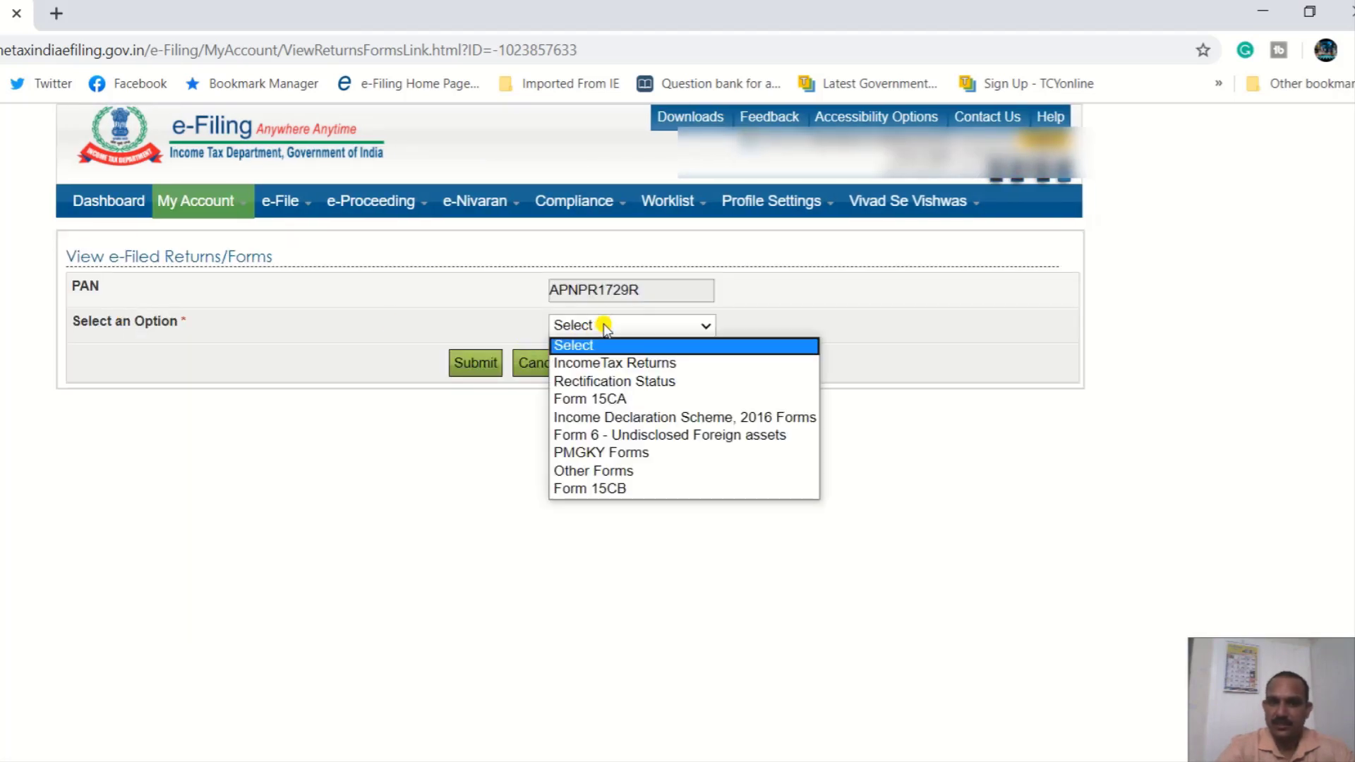
{"action": "left_click", "coordinate": [618, 364]}
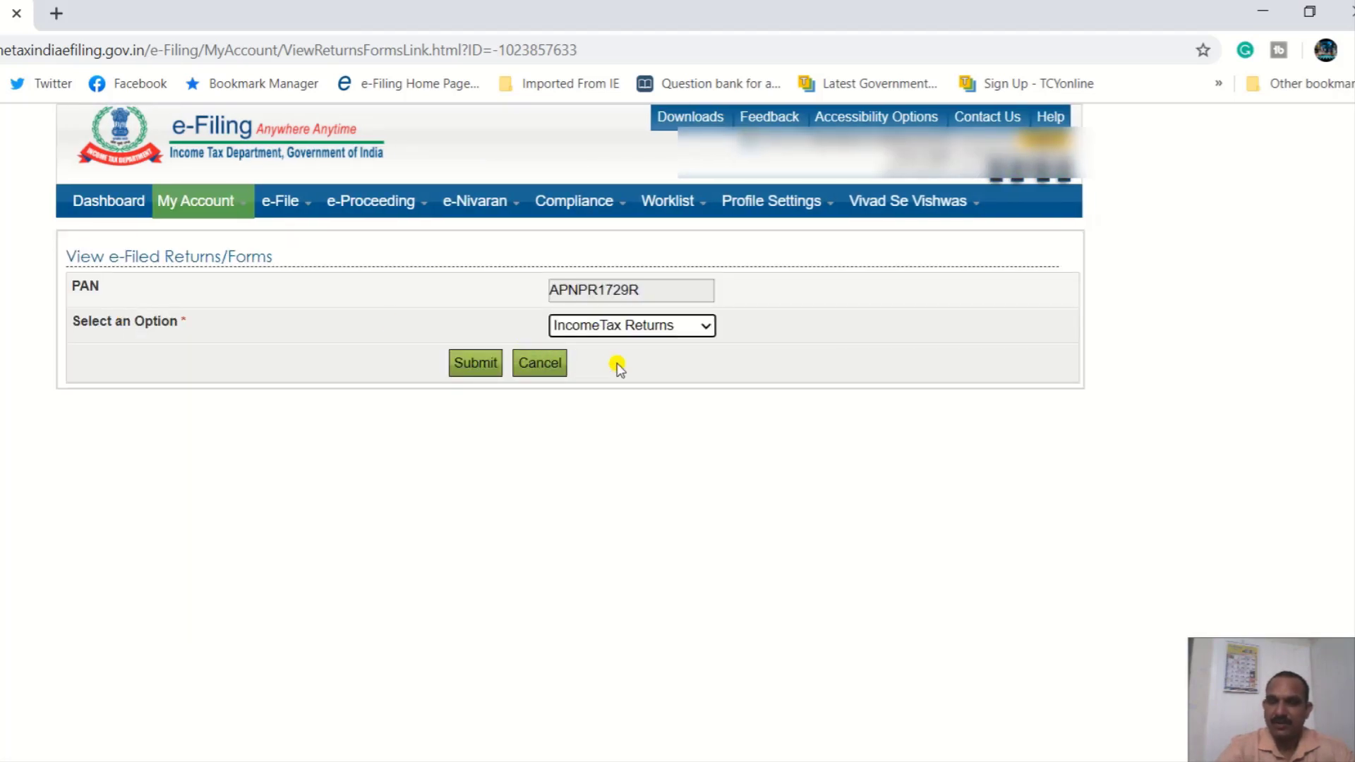
{"action": "left_click", "coordinate": [474, 362]}
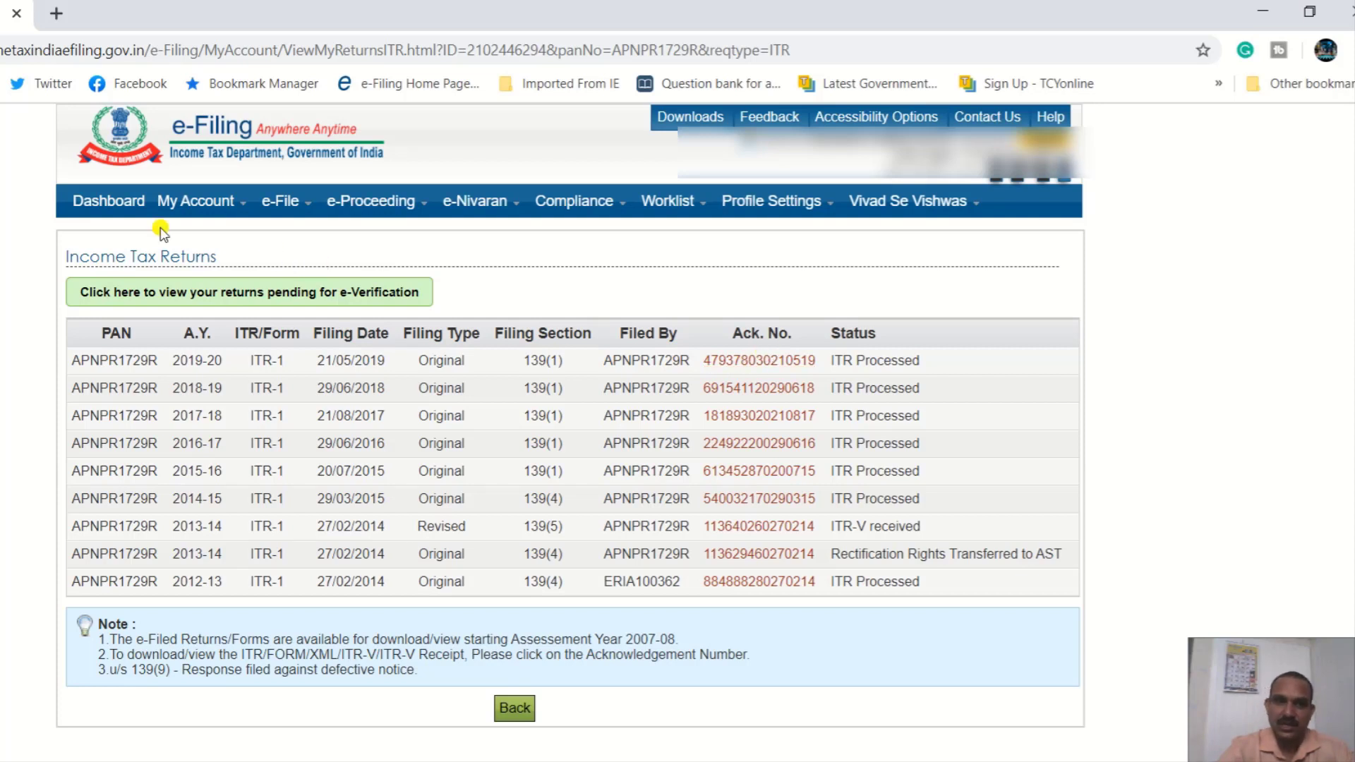
Return to the dashboard, start filing an income tax return and select the saved ITR-1 draft for Assessment Year 2020-21.
{"action": "left_click", "coordinate": [125, 216]}
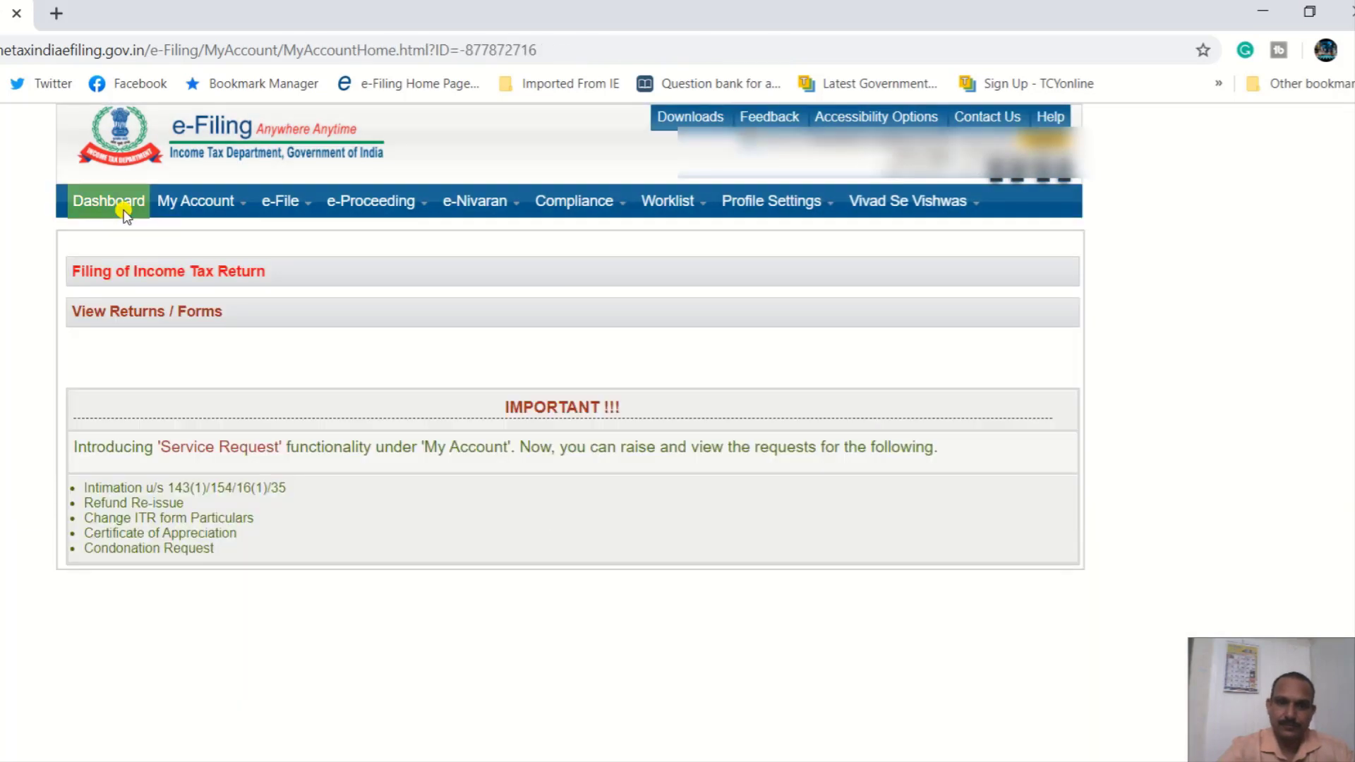
{"action": "left_click", "coordinate": [143, 272]}
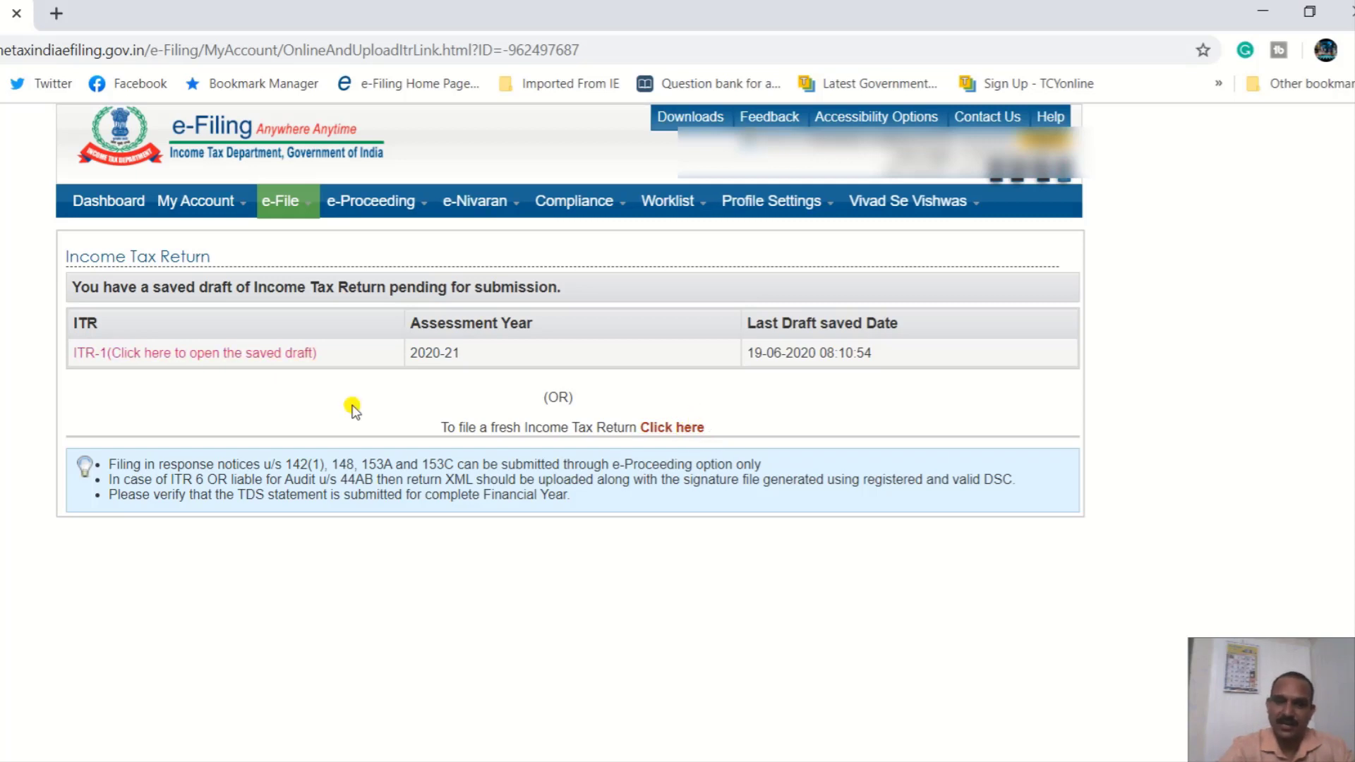
{"action": "left_click", "coordinate": [278, 357]}
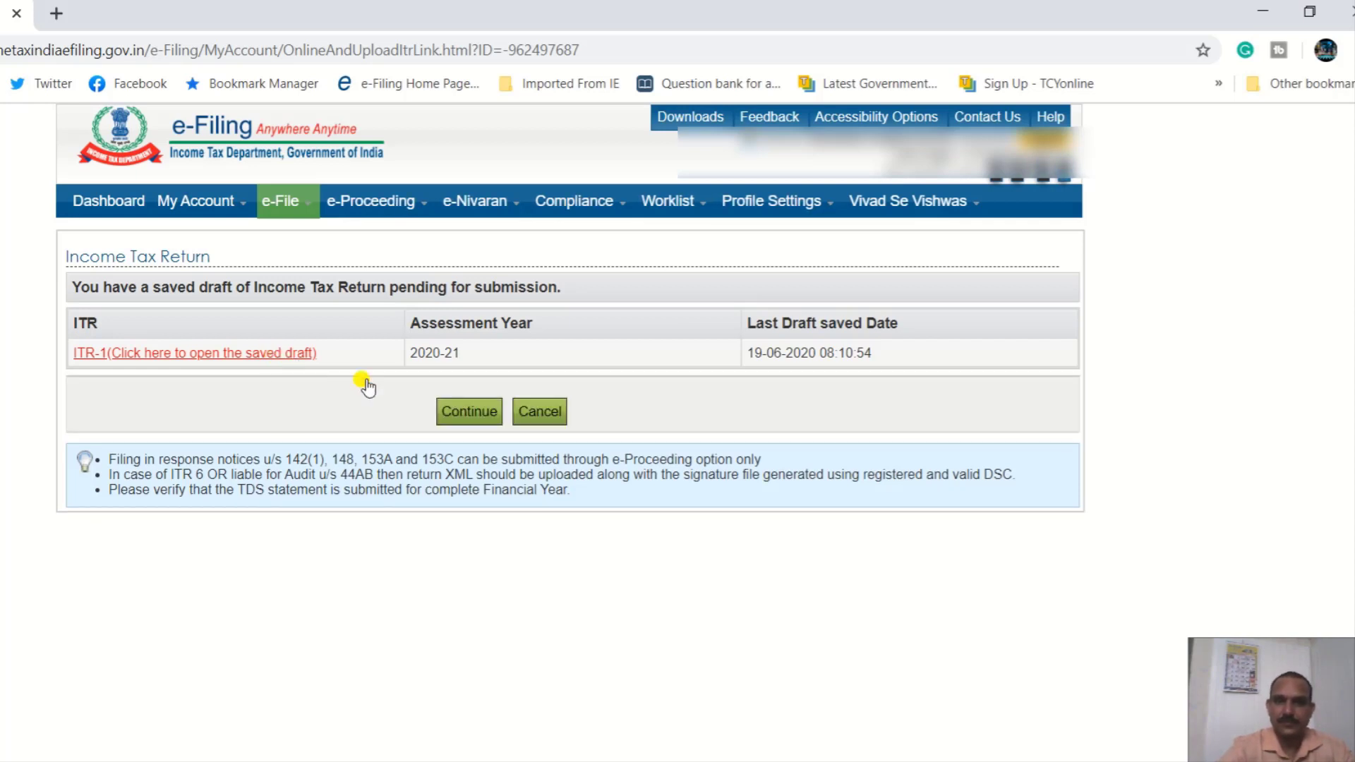
Agree to check all the prefilled data in the Prefill Consent and load the saved ITR-1 draft.
{"action": "left_click", "coordinate": [468, 422]}
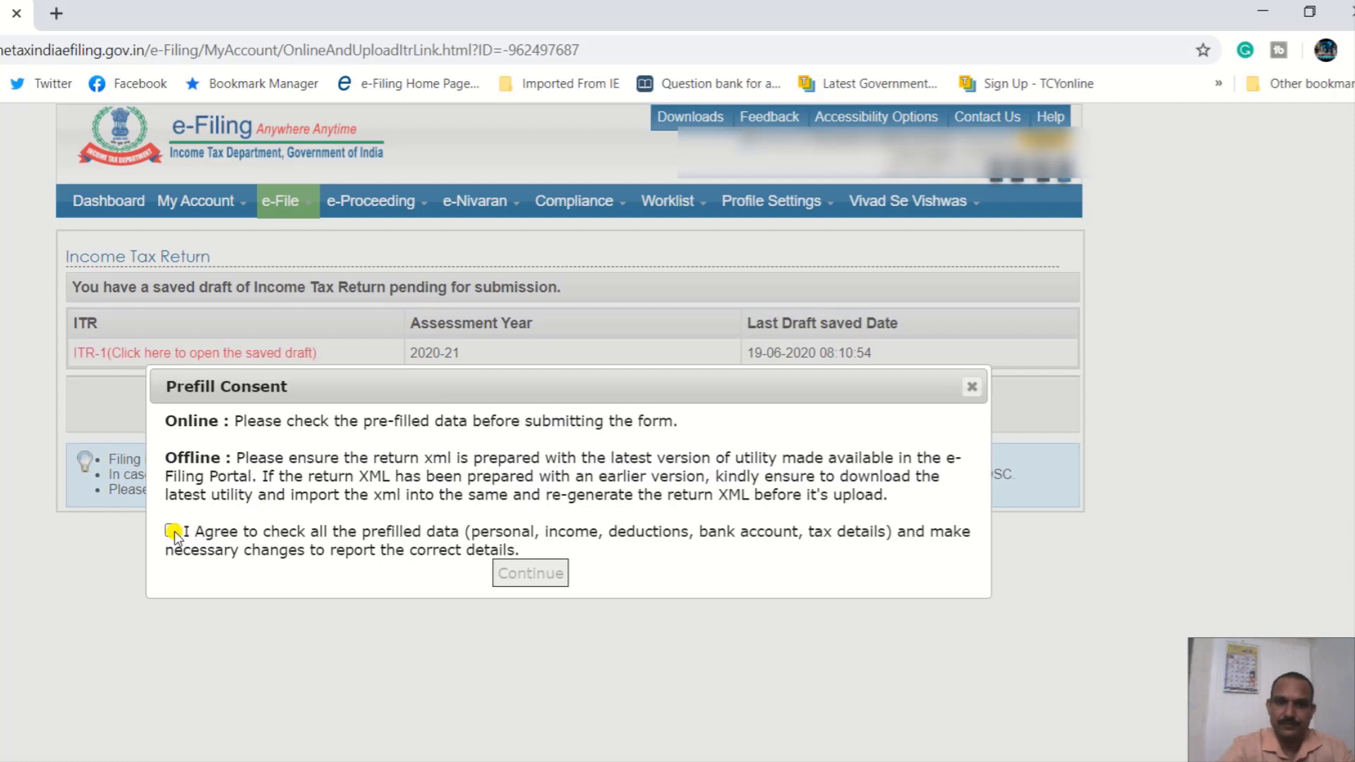
{"action": "left_click", "coordinate": [173, 533]}
{"action": "left_click", "coordinate": [172, 533]}
{"action": "left_click", "coordinate": [172, 531]}
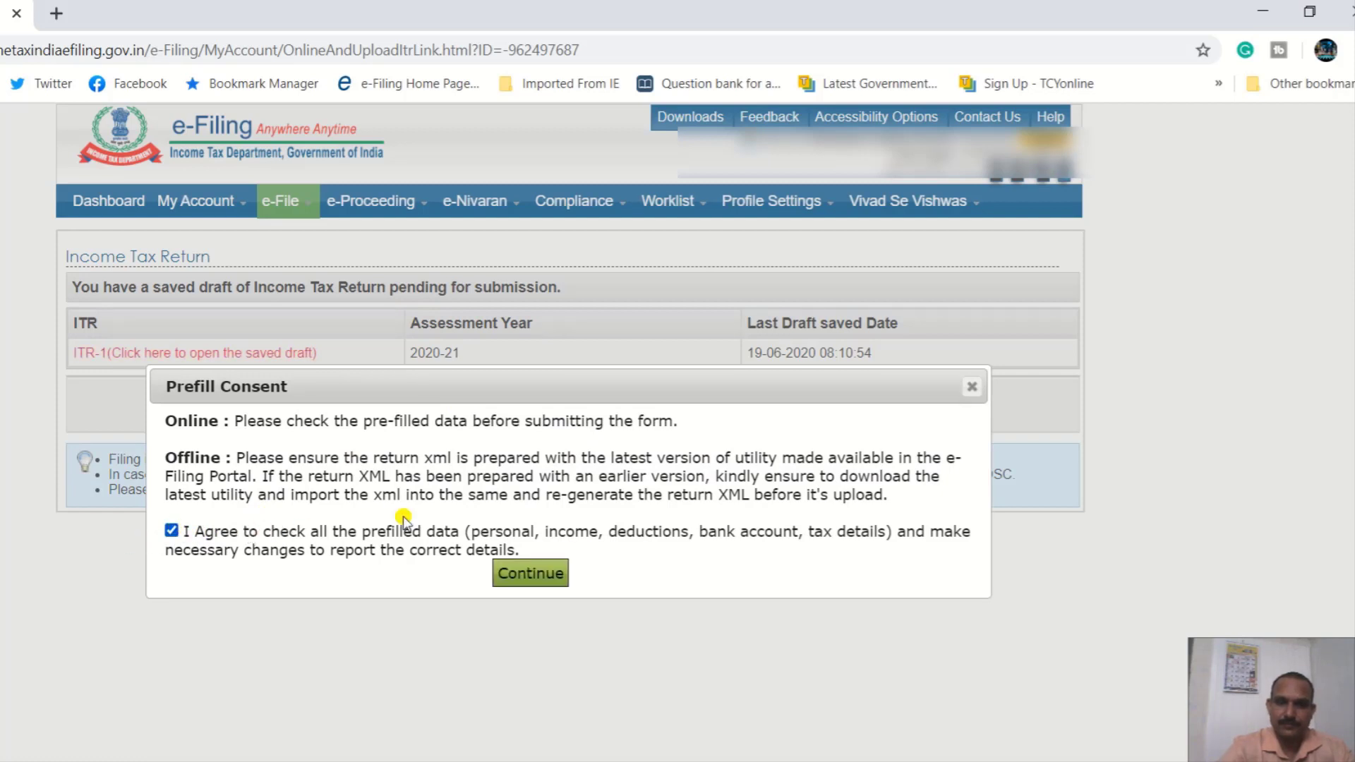
{"action": "left_click", "coordinate": [531, 571]}
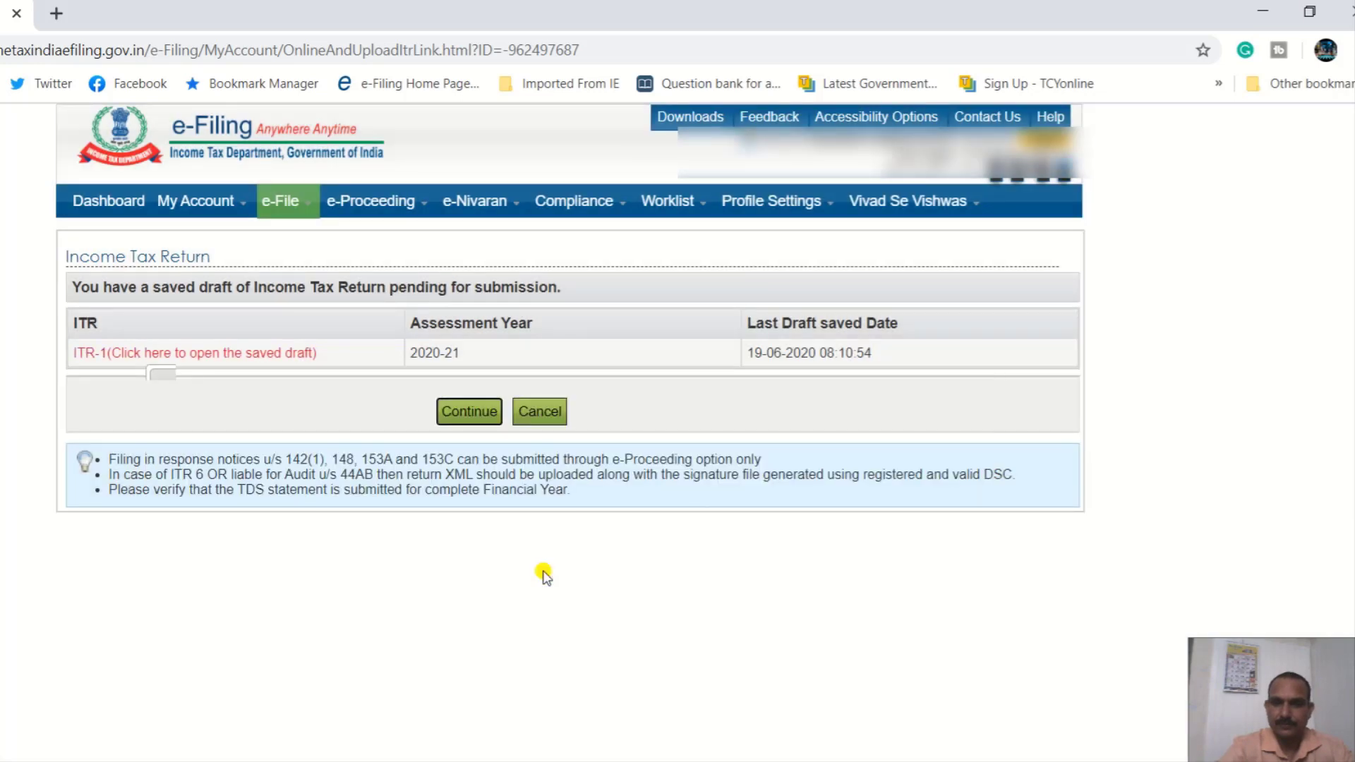
{"action": "left_click", "coordinate": [470, 412]}
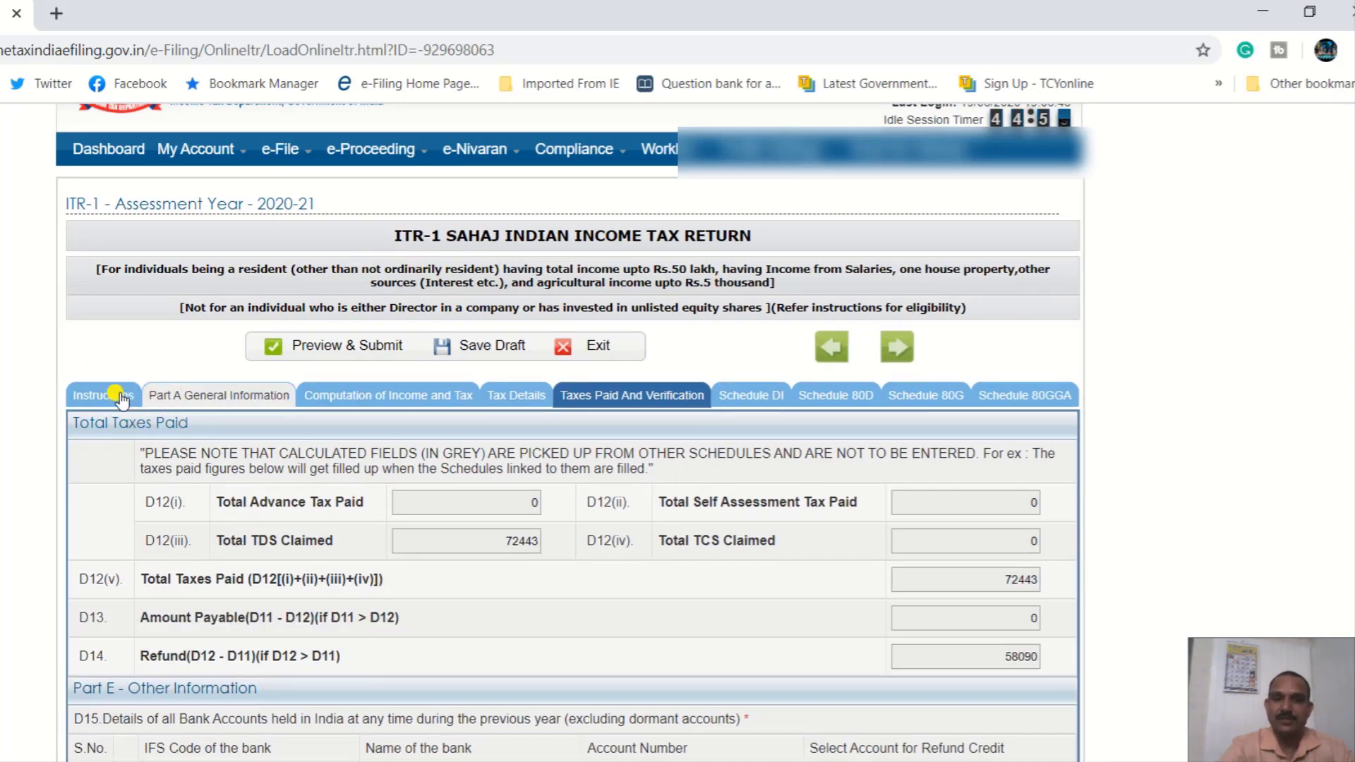
Read the ITR-1 General Instructions and review the personal, address and filing details in Part A General Information.
{"action": "left_click", "coordinate": [118, 396]}
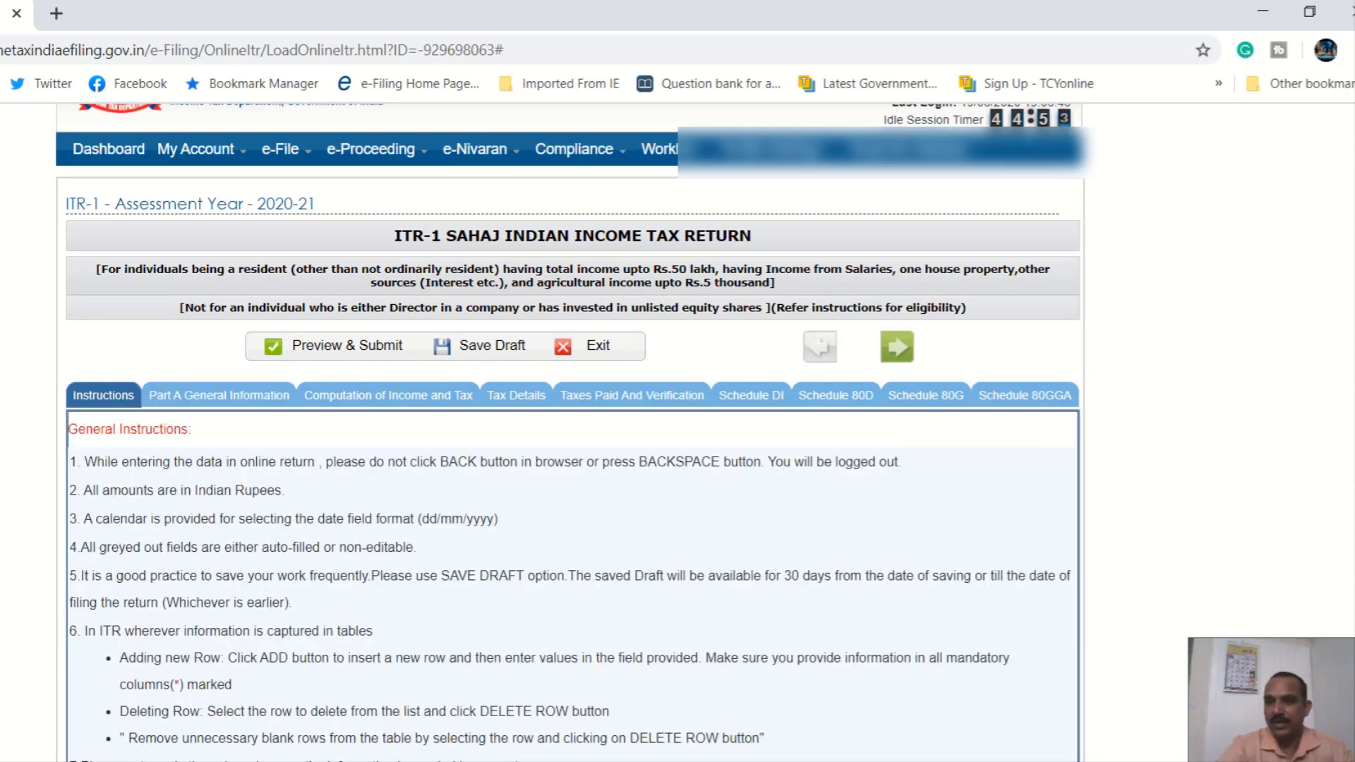
{"action": "scroll", "coordinate": [574, 428], "scroll_direction": "down", "scroll_amount": 1}
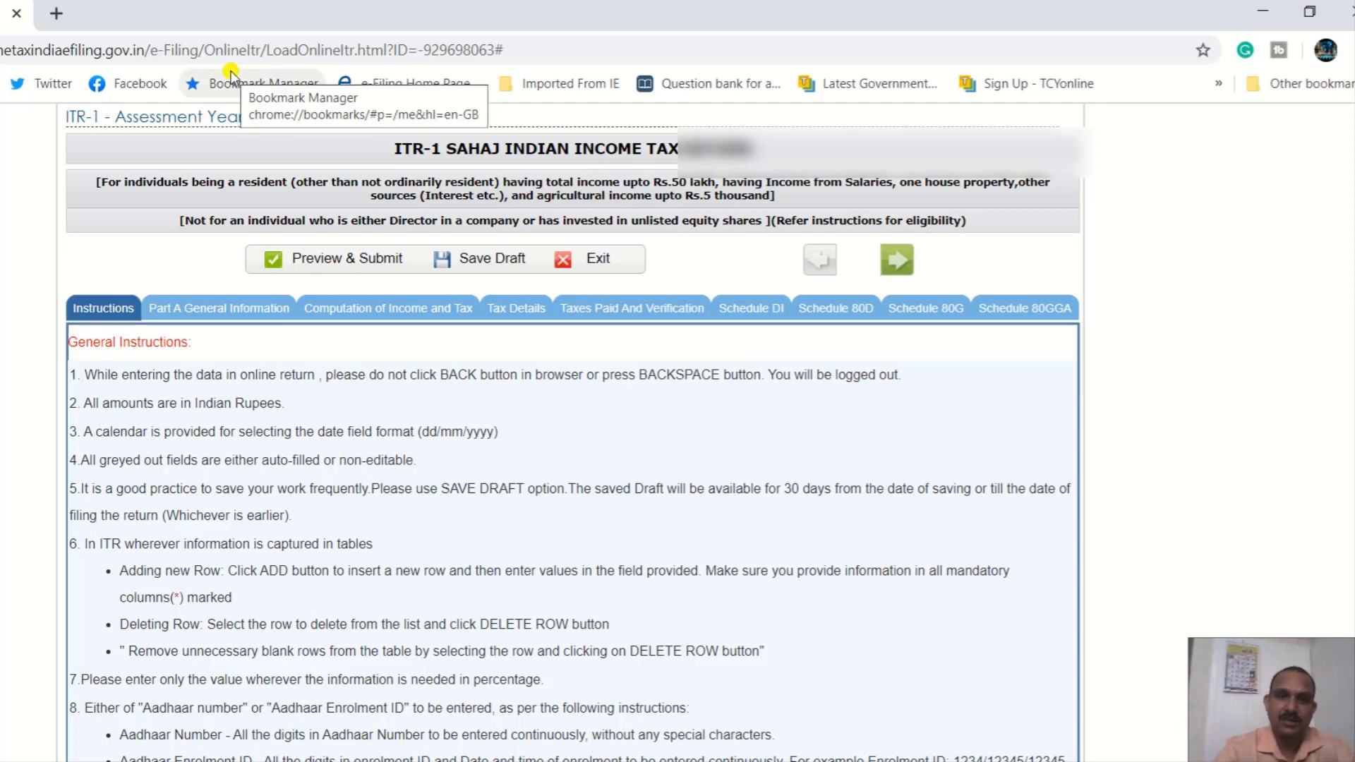
{"action": "left_click", "coordinate": [220, 314]}
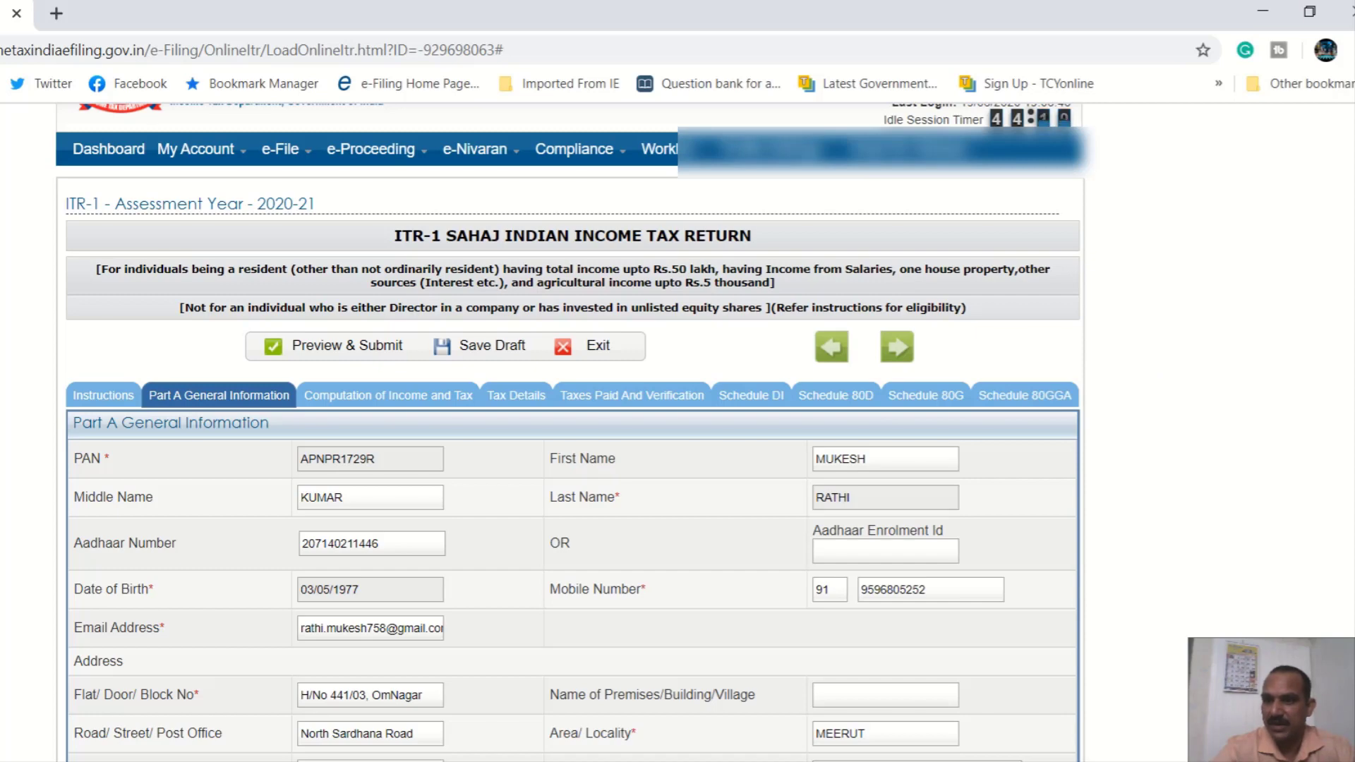
{"action": "scroll", "coordinate": [572, 423], "scroll_direction": "down", "scroll_amount": 3}
{"action": "scroll", "coordinate": [571, 423], "scroll_direction": "down", "scroll_amount": 2}
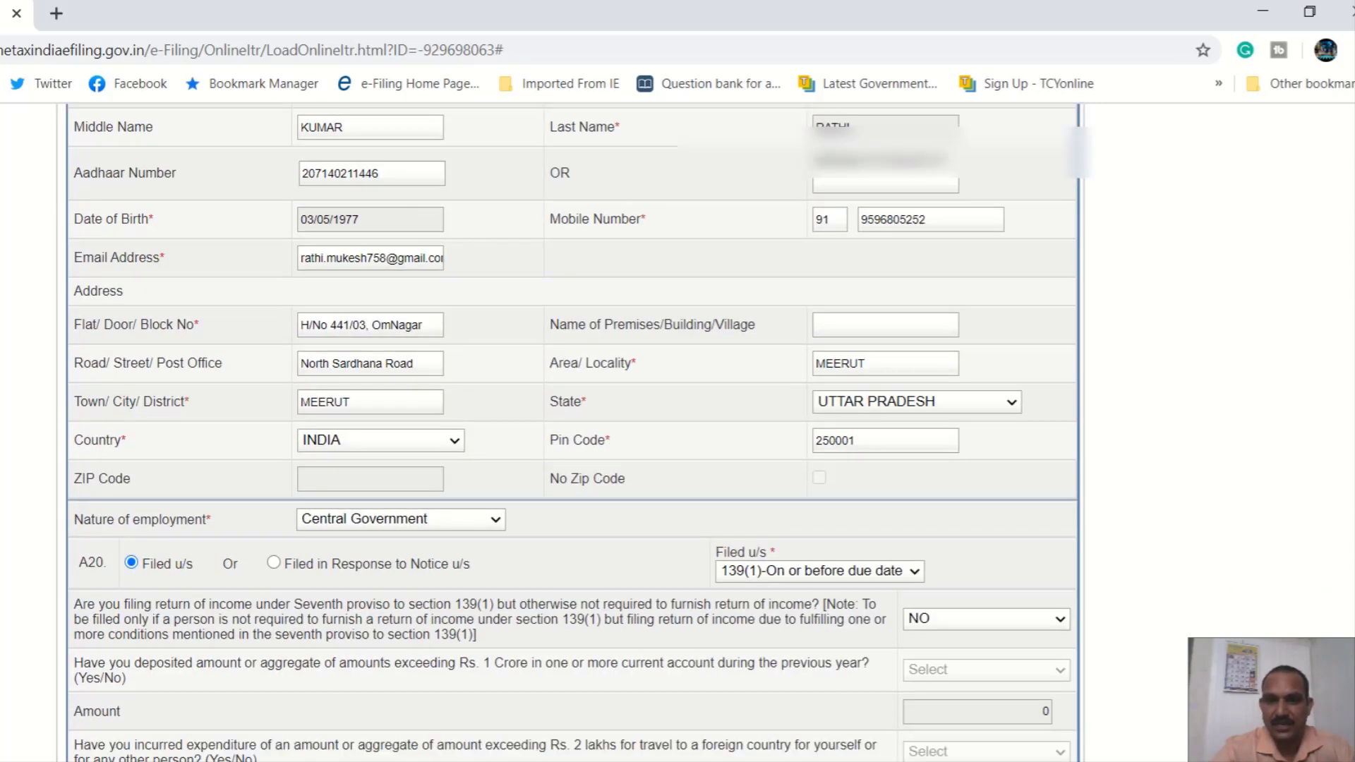
{"action": "scroll", "coordinate": [571, 424], "scroll_direction": "down", "scroll_amount": 1}
{"action": "scroll", "coordinate": [571, 424], "scroll_direction": "down", "scroll_amount": 1}
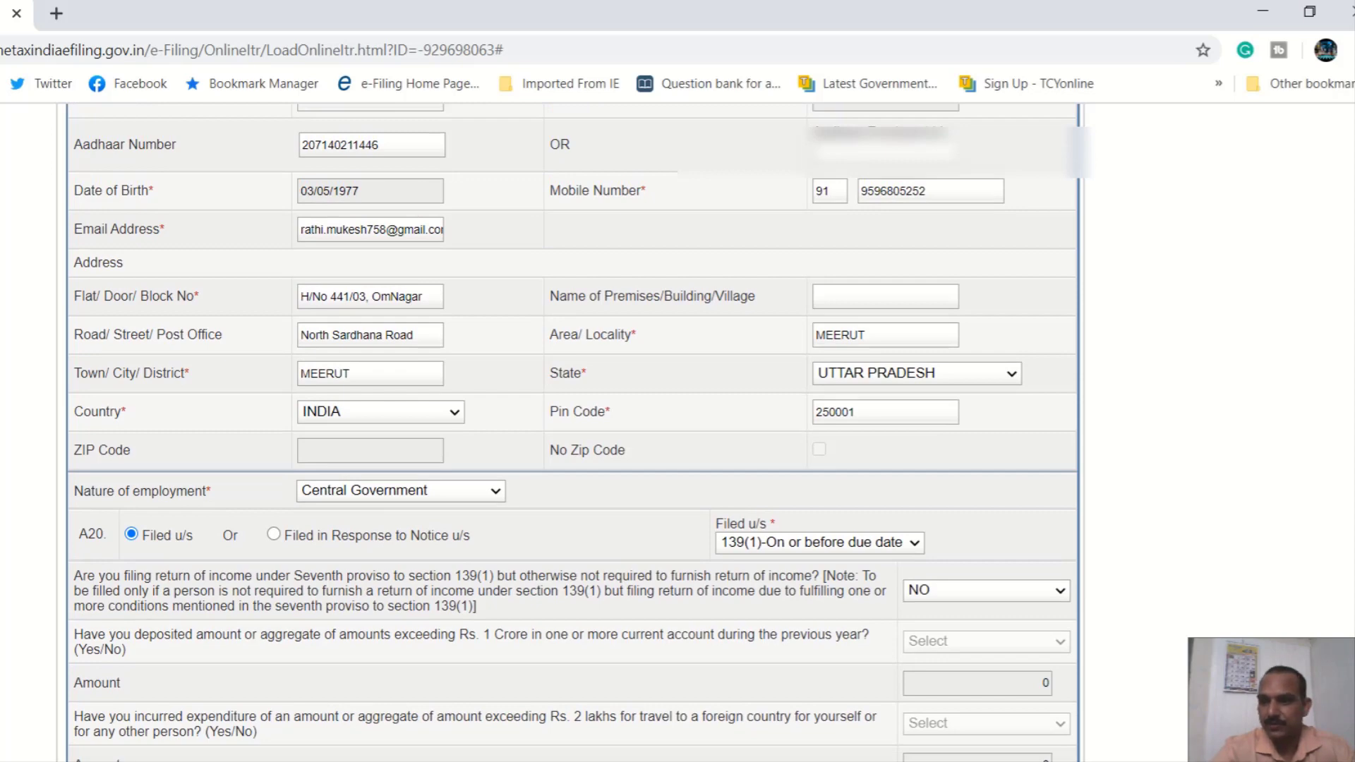
{"action": "scroll", "coordinate": [571, 424], "scroll_direction": "down", "scroll_amount": 5}
{"action": "scroll", "coordinate": [1148, 614], "scroll_direction": "up", "scroll_amount": 2}
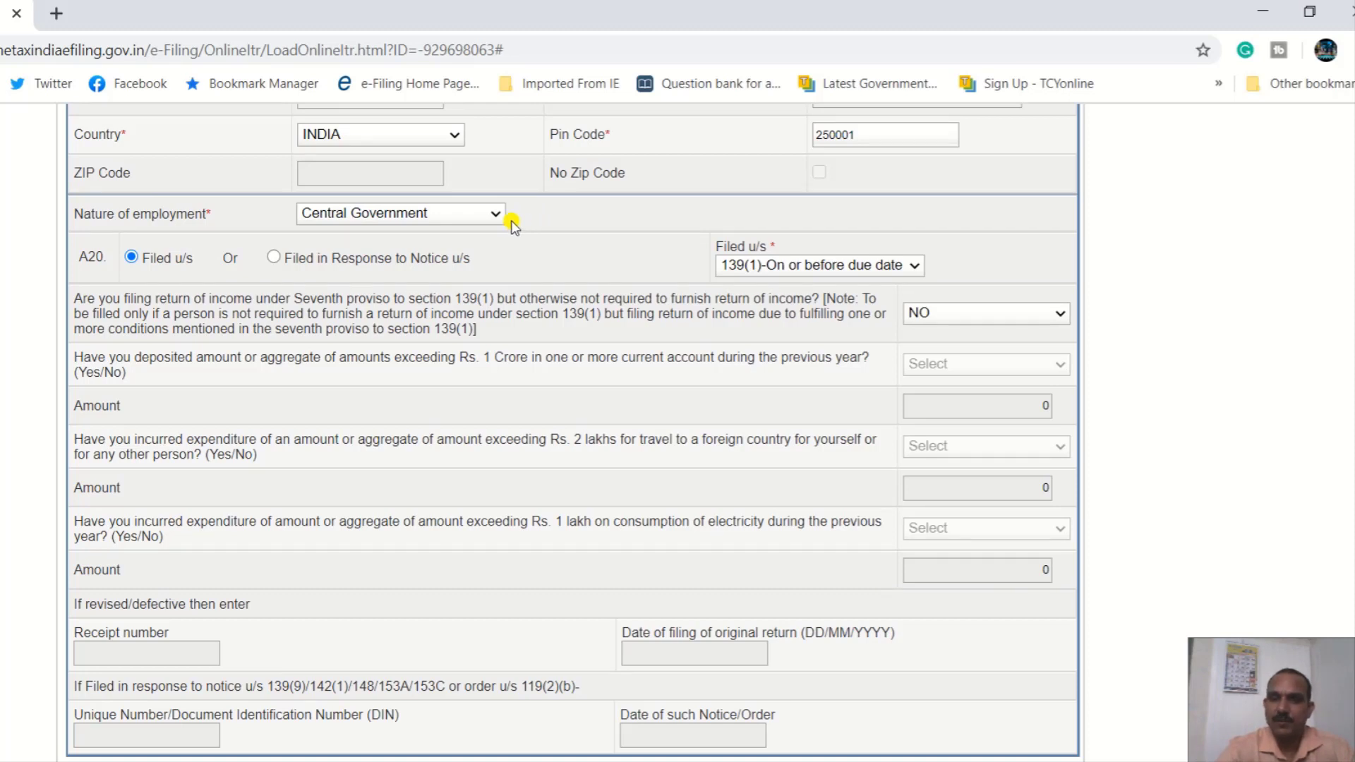
Select Central Government as the nature of employment in Part A General Information.
{"action": "left_click", "coordinate": [481, 214]}
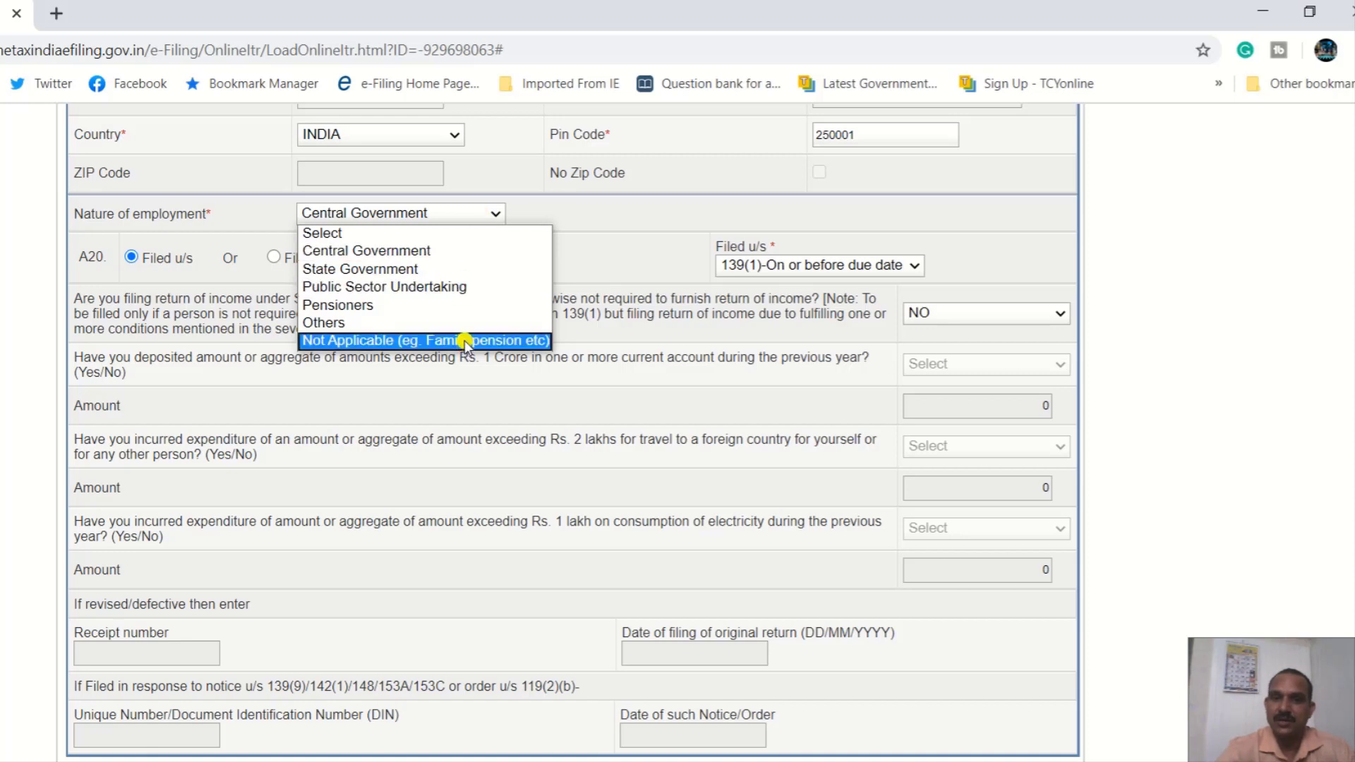
{"action": "left_click", "coordinate": [435, 253]}
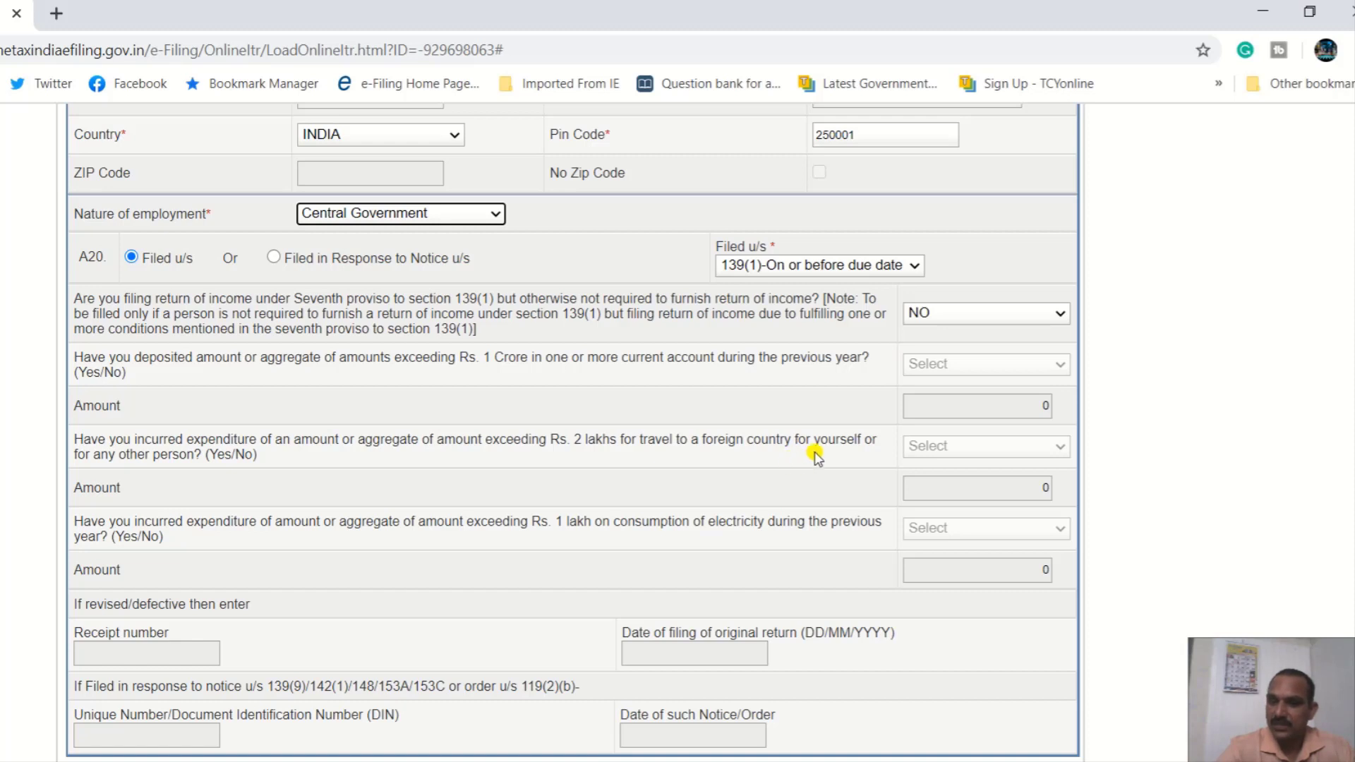
{"action": "left_click", "coordinate": [789, 527]}
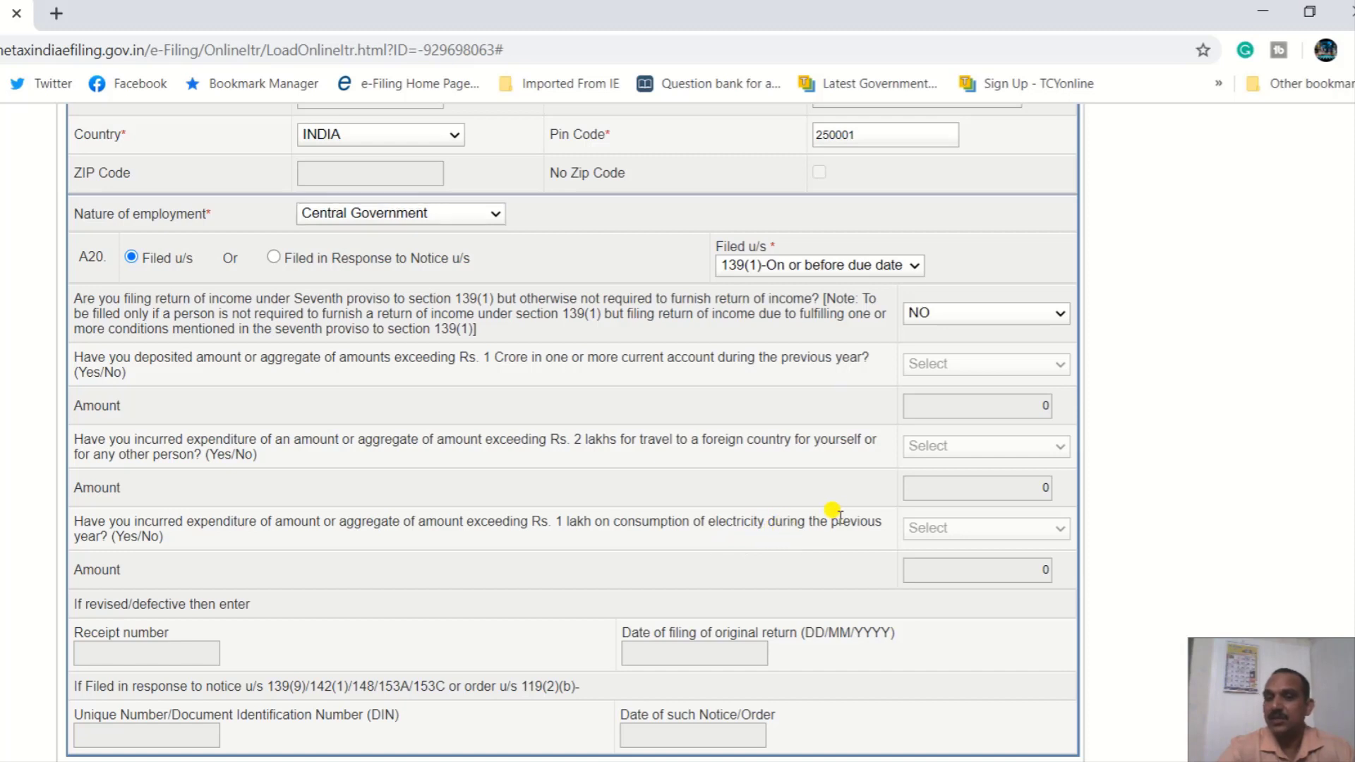
Try YES for filing under the Seventh proviso to section 139(1), and set the answer back to NO.
{"action": "left_click", "coordinate": [1053, 316]}
{"action": "left_click", "coordinate": [1023, 351]}
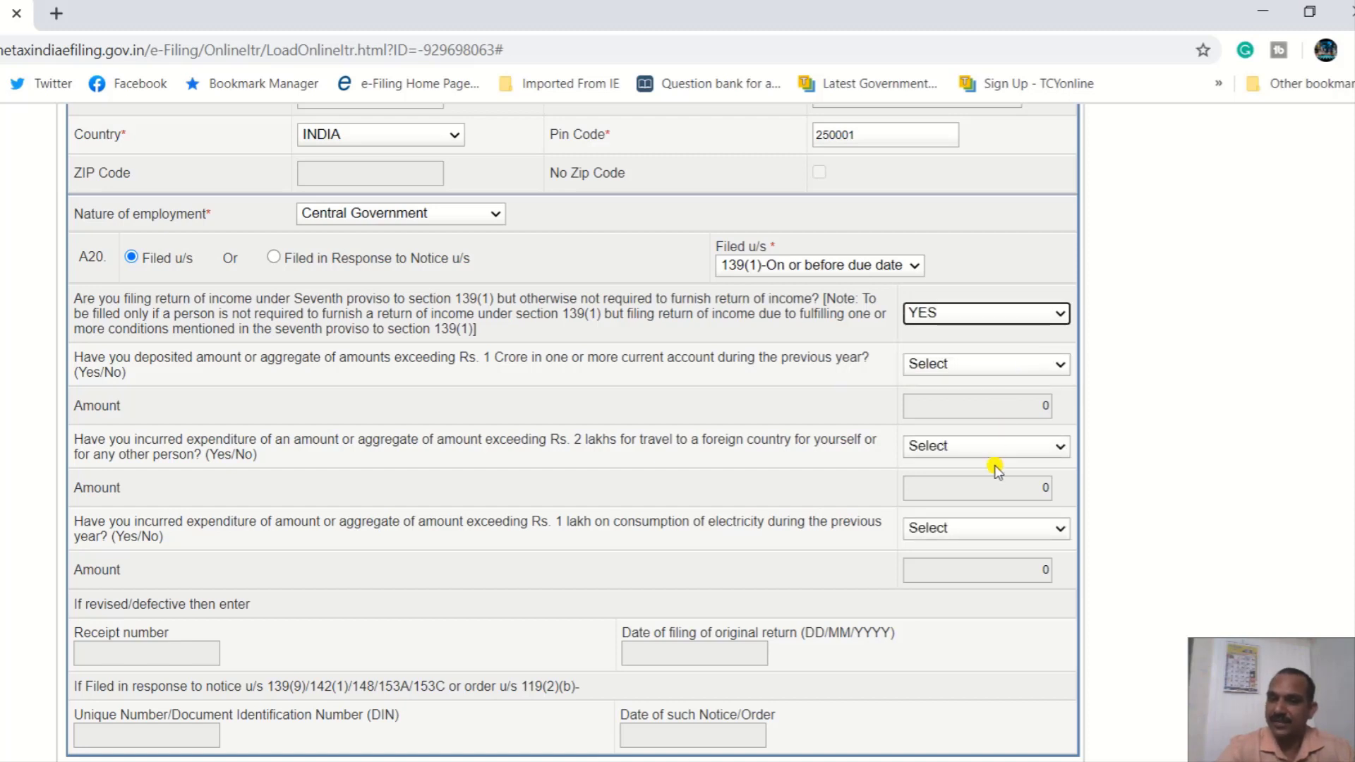
{"action": "left_click", "coordinate": [1050, 317]}
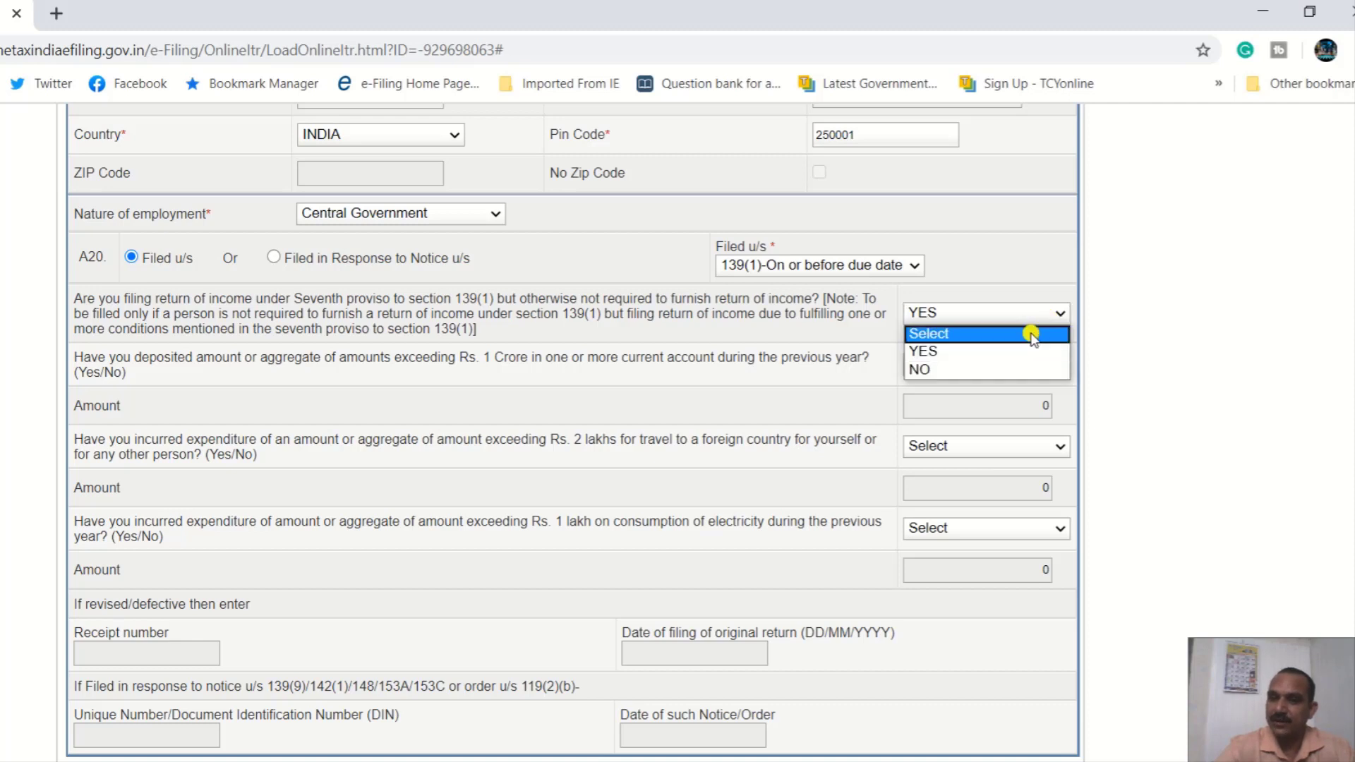
{"action": "left_click", "coordinate": [1024, 370]}
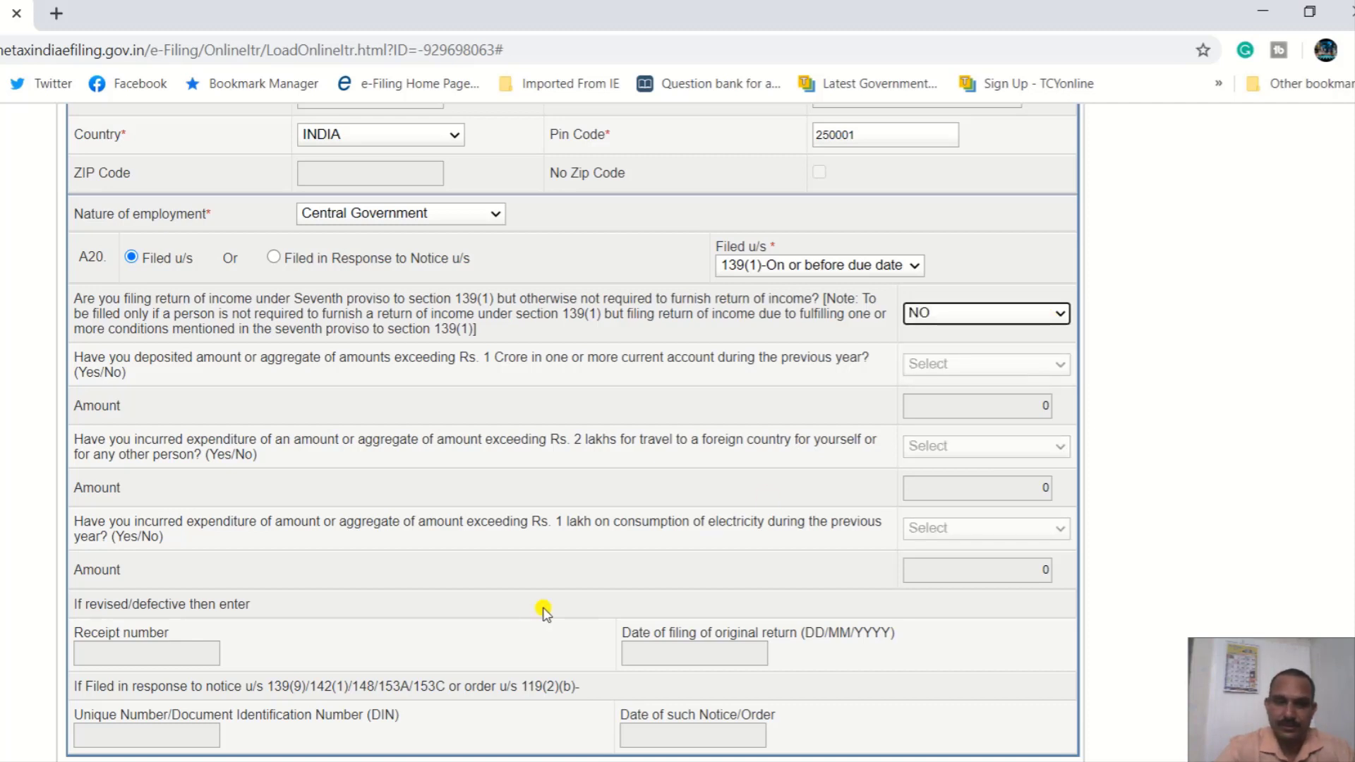
{"action": "left_click", "coordinate": [687, 676]}
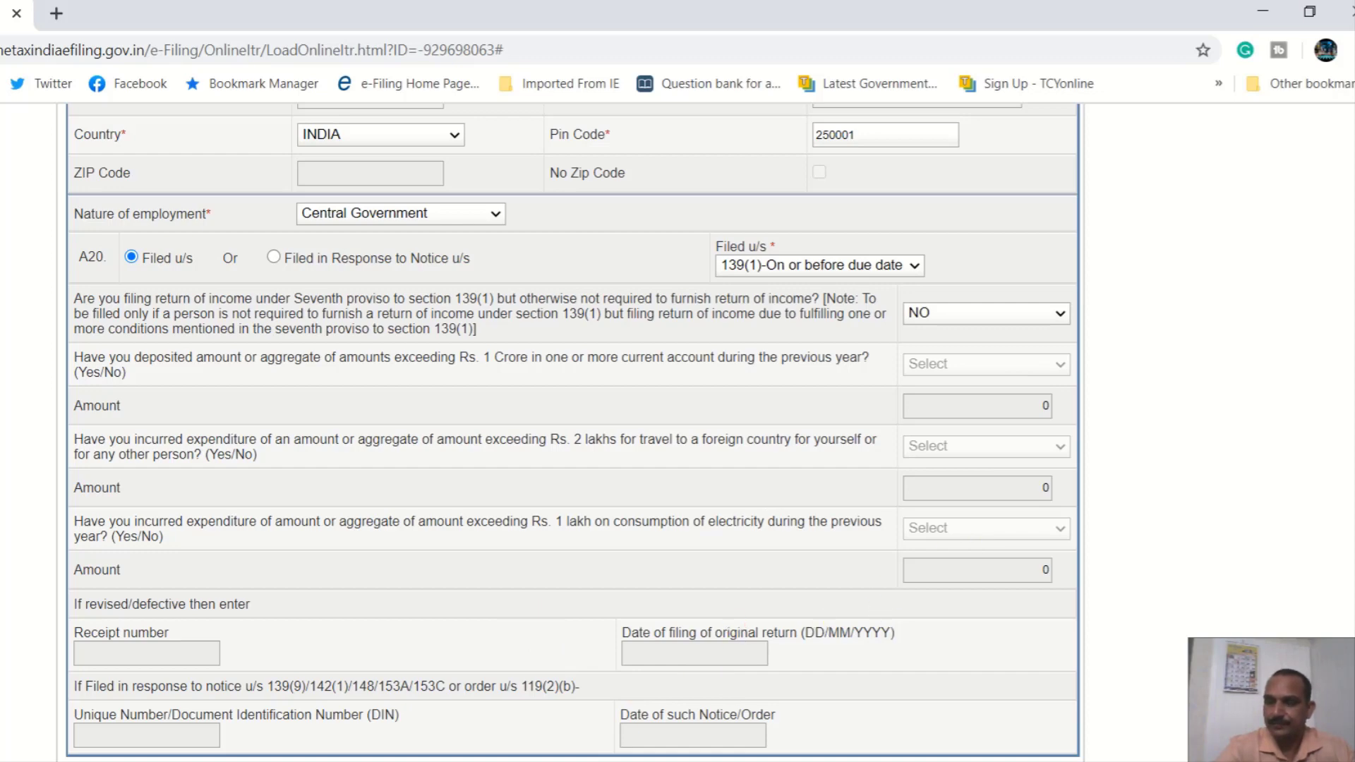
Save the draft return and open its Computation of Income and Tax section.
{"action": "scroll", "coordinate": [572, 424], "scroll_direction": "up", "scroll_amount": 8}
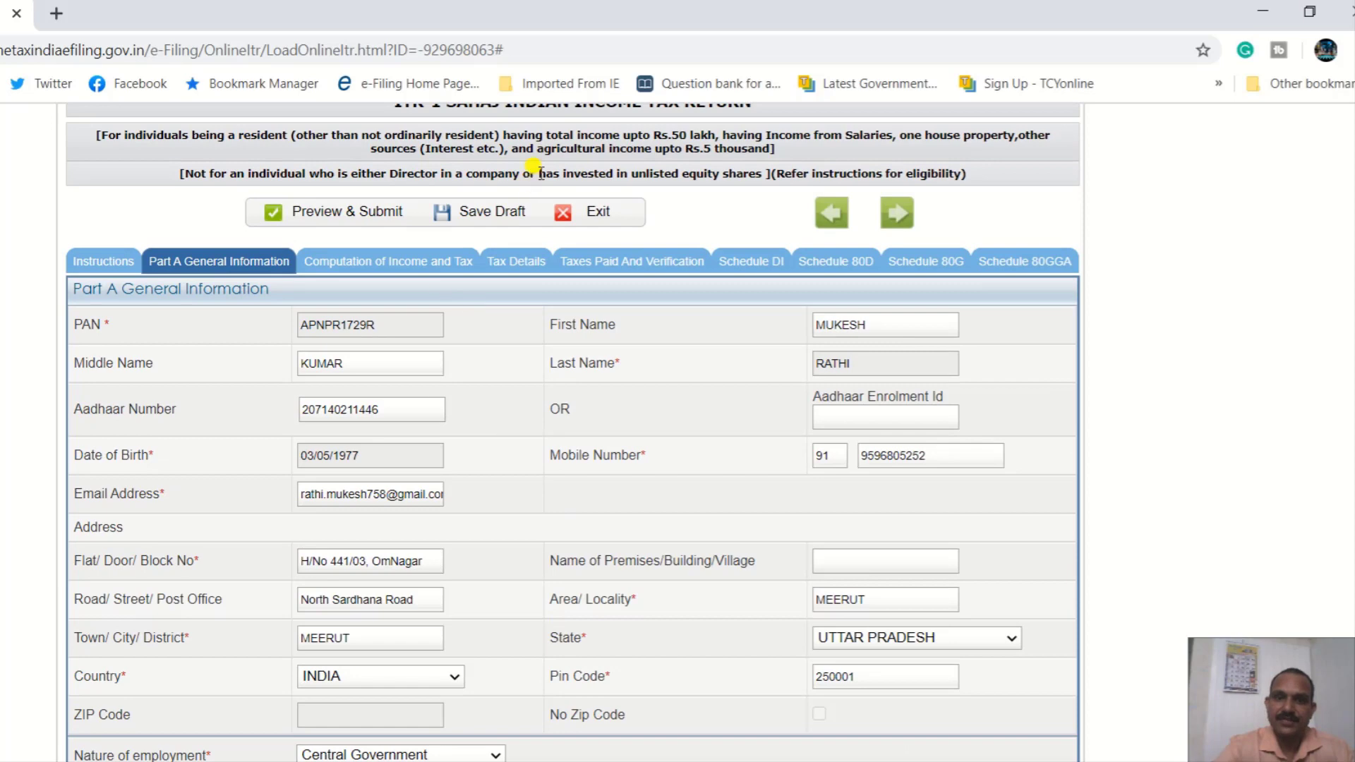
{"action": "left_click", "coordinate": [506, 212]}
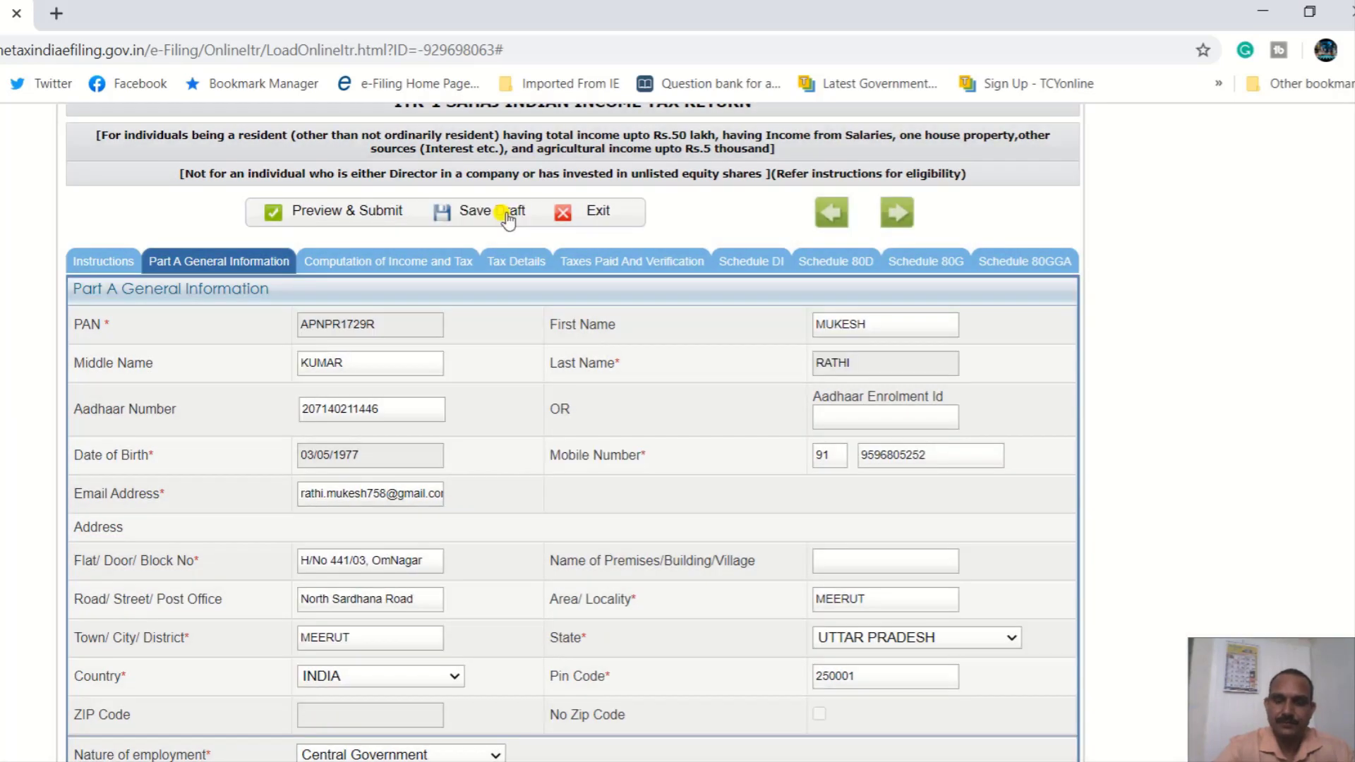
{"action": "left_click", "coordinate": [381, 271]}
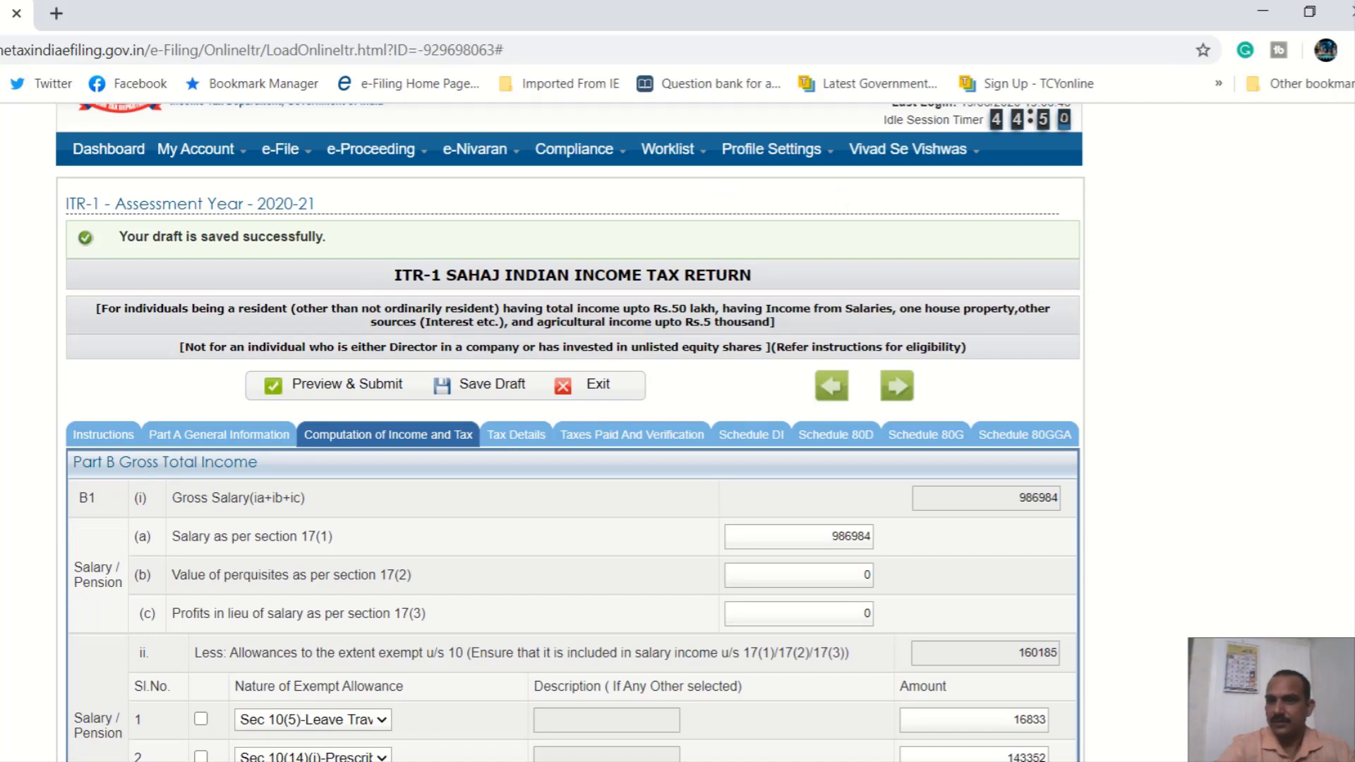
Compare the Part B salary figures with FORM16.pdf in Adobe Acrobat Reader and return to the ITR-1 form in the browser.
{"action": "scroll", "coordinate": [571, 431], "scroll_direction": "down", "scroll_amount": 5}
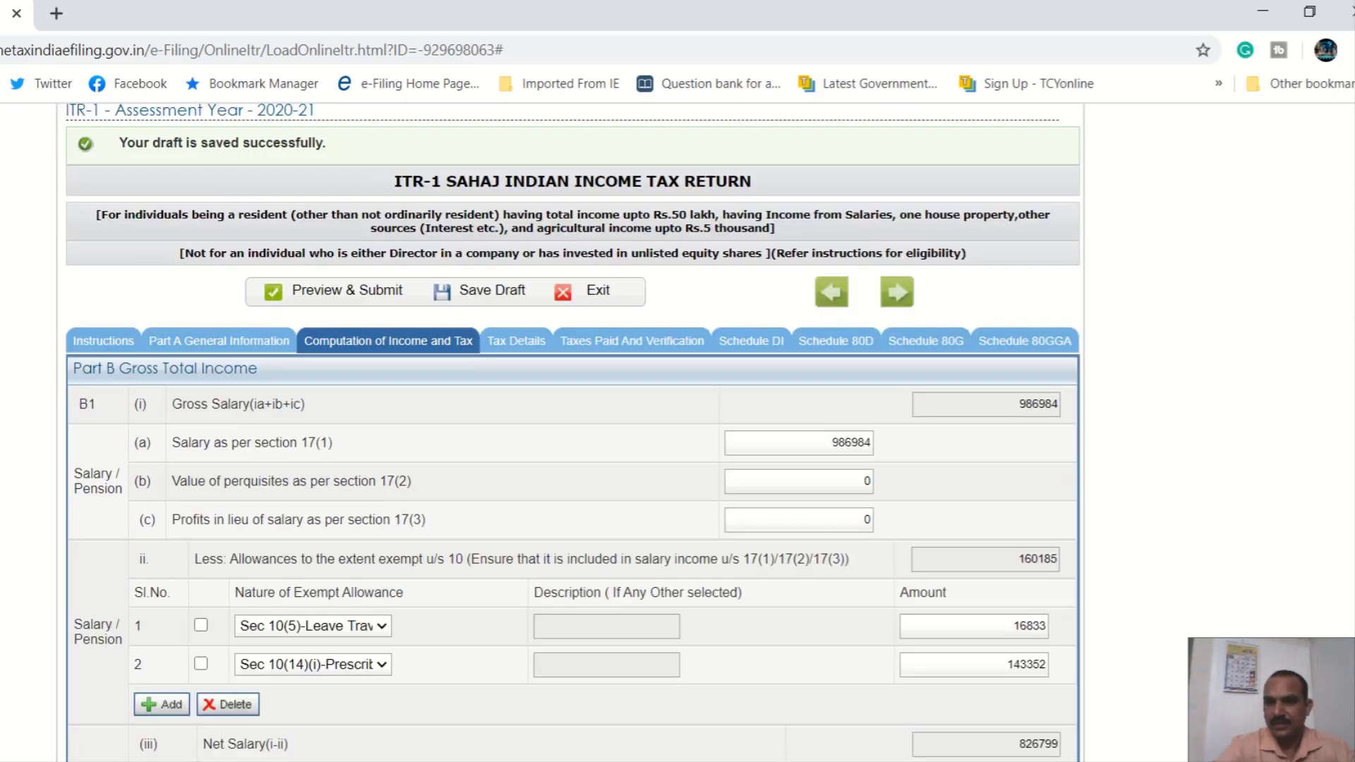
{"action": "scroll", "coordinate": [571, 430], "scroll_direction": "up", "scroll_amount": 1}
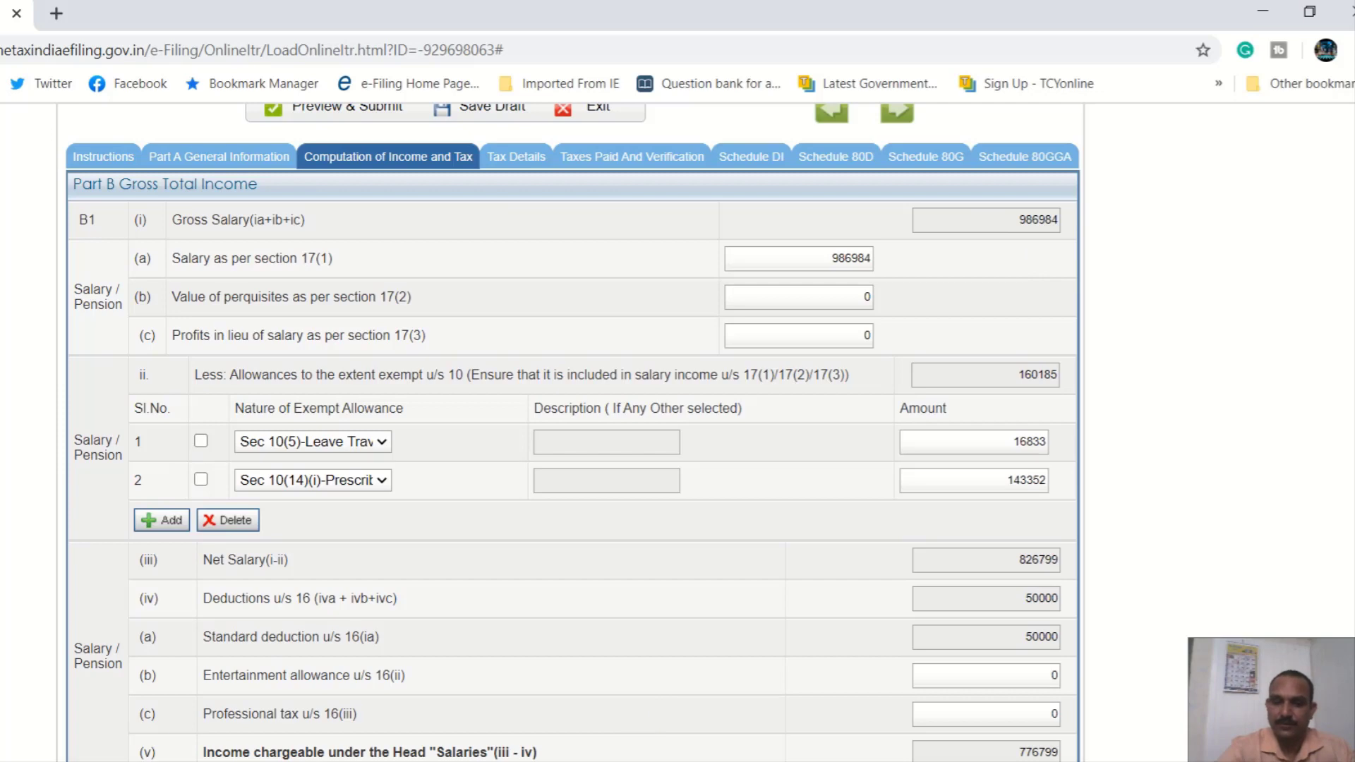
{"action": "key", "text": "alt+Tab"}
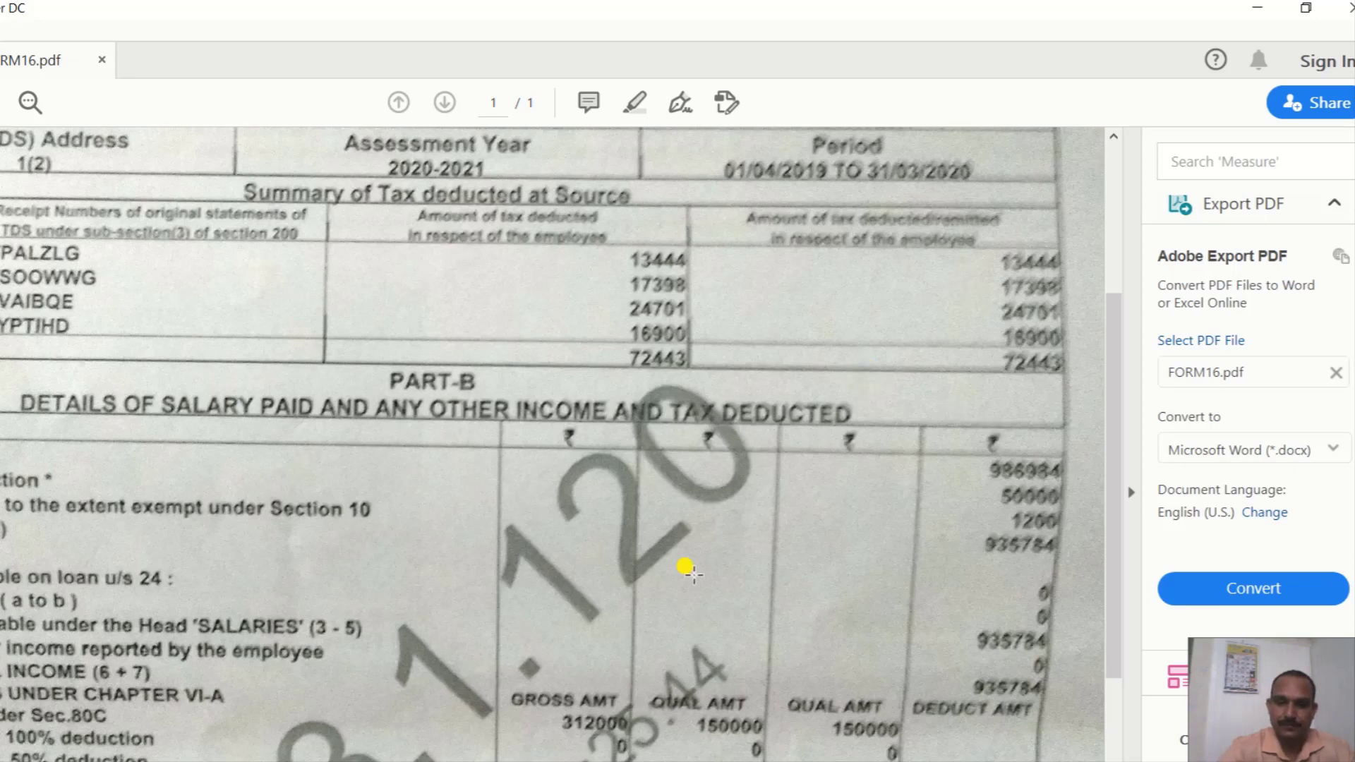
{"action": "left_click", "coordinate": [600, 760]}
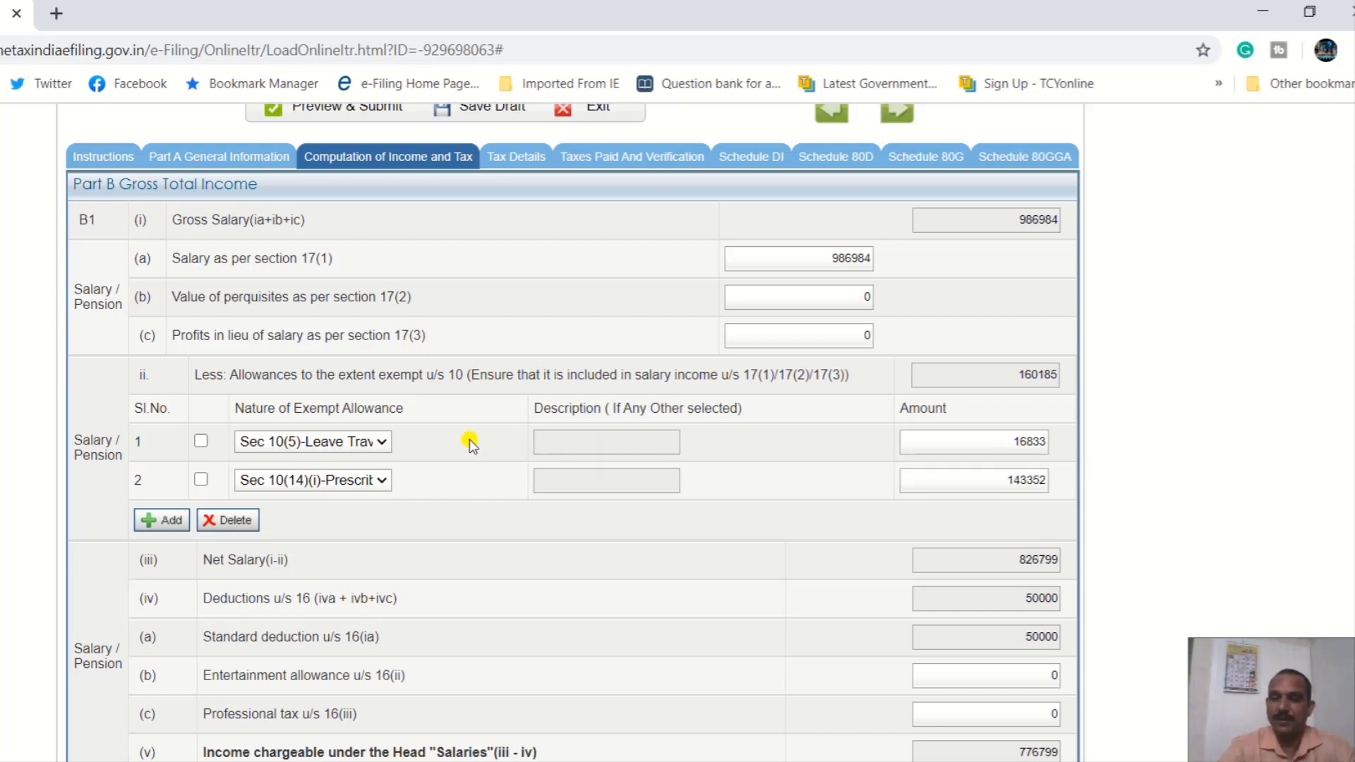
Look through the nature of exempt allowance options for the first allowance row and keep Sec 10(5)-Leave Travel concession/assistance.
{"action": "left_click", "coordinate": [386, 442]}
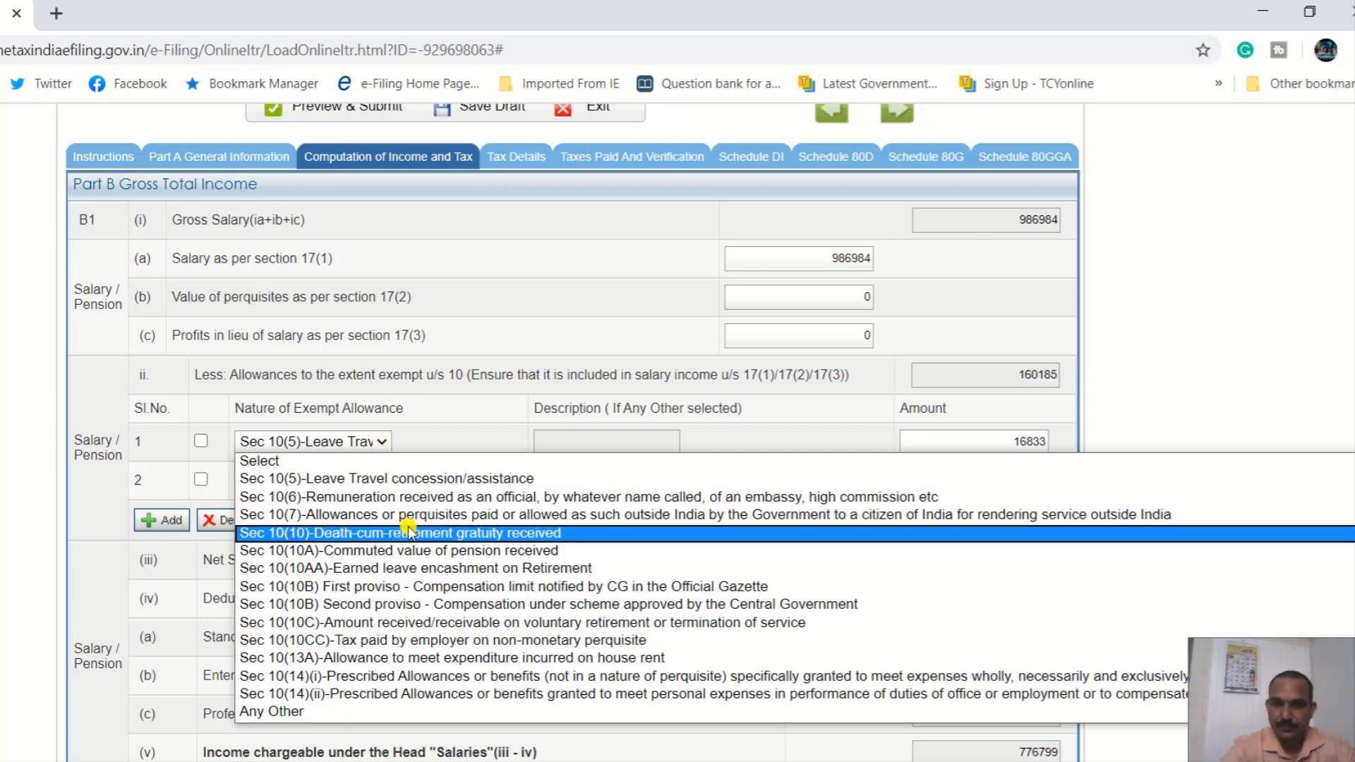
{"action": "key", "text": "Down"}
{"action": "key", "text": "Down"}
{"action": "key", "text": "Down"}
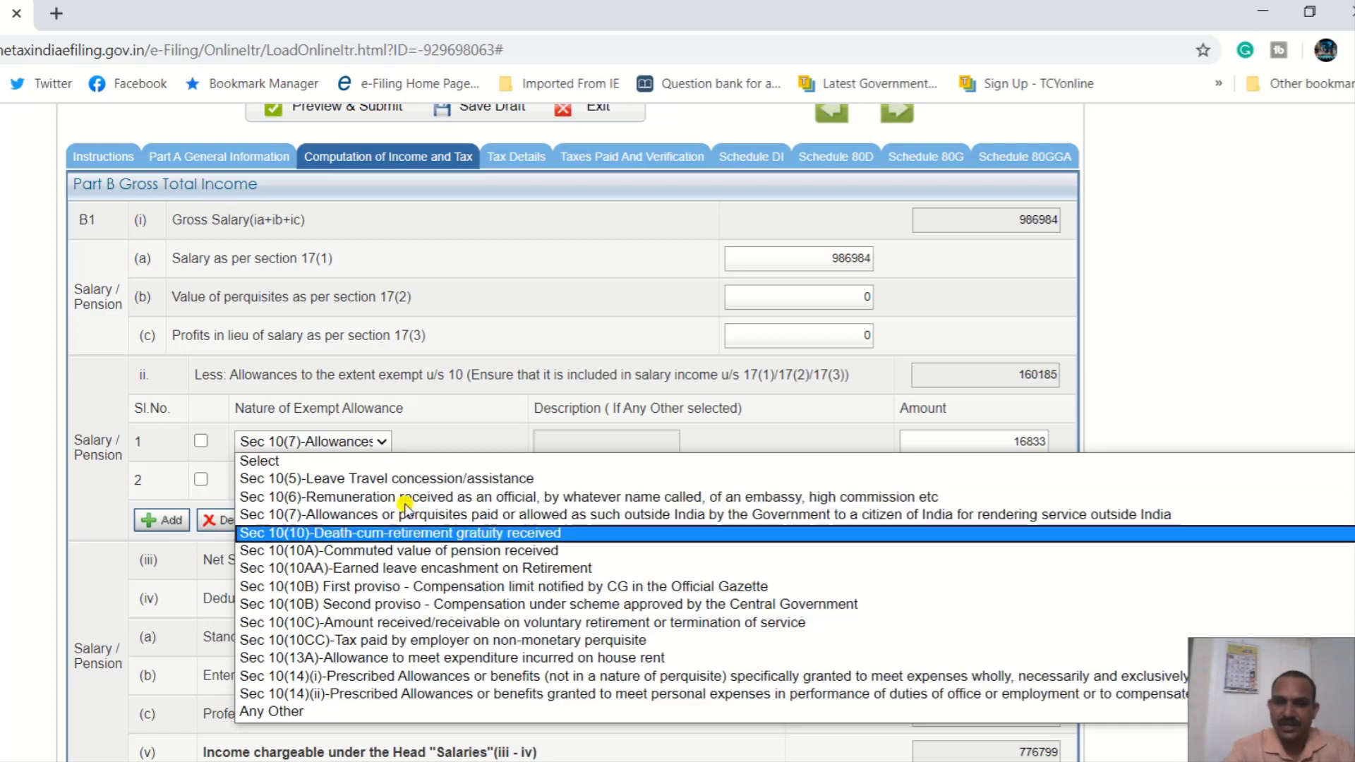
{"action": "key", "text": "Down"}
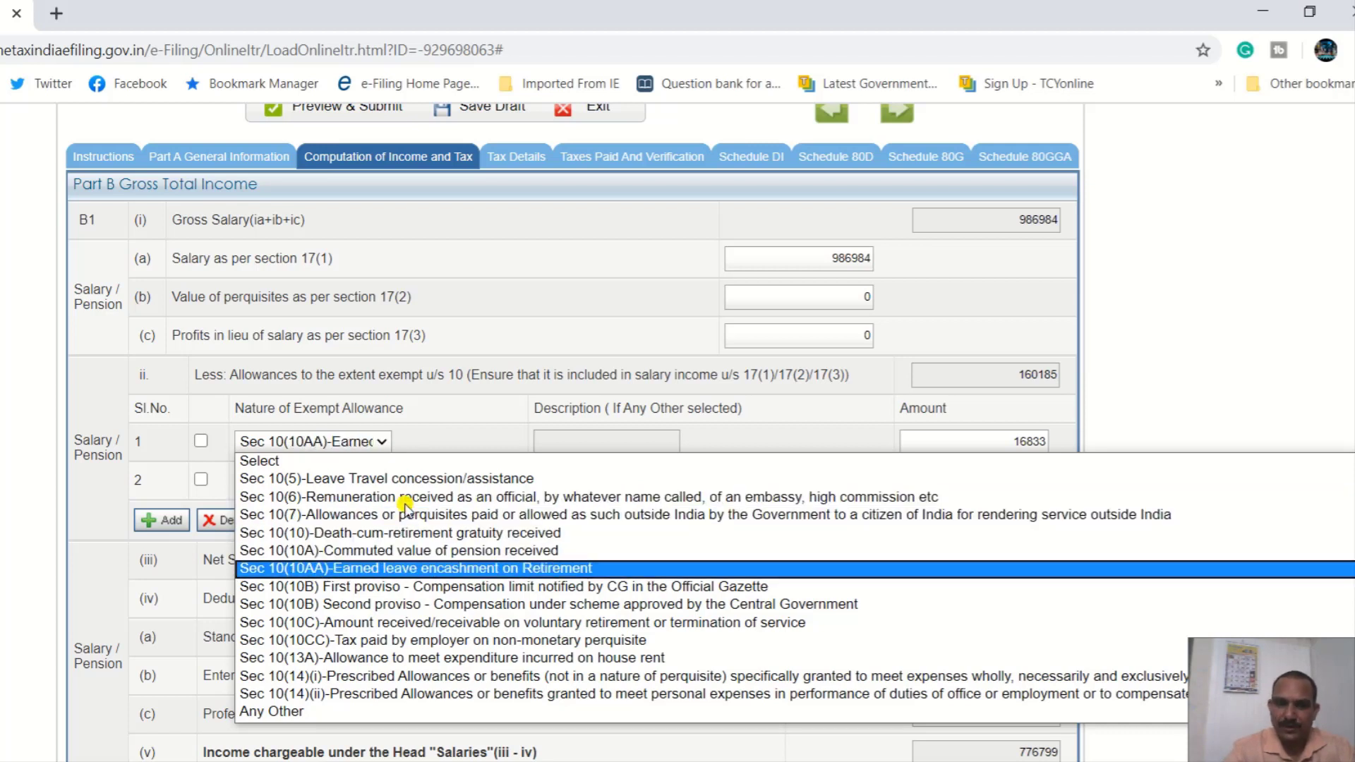
{"action": "key", "text": "Down"}
{"action": "key", "text": "Down"}
{"action": "key", "text": "Down"}
{"action": "key", "text": "Down"}
{"action": "key", "text": "Down"}
{"action": "key", "text": "Down"}
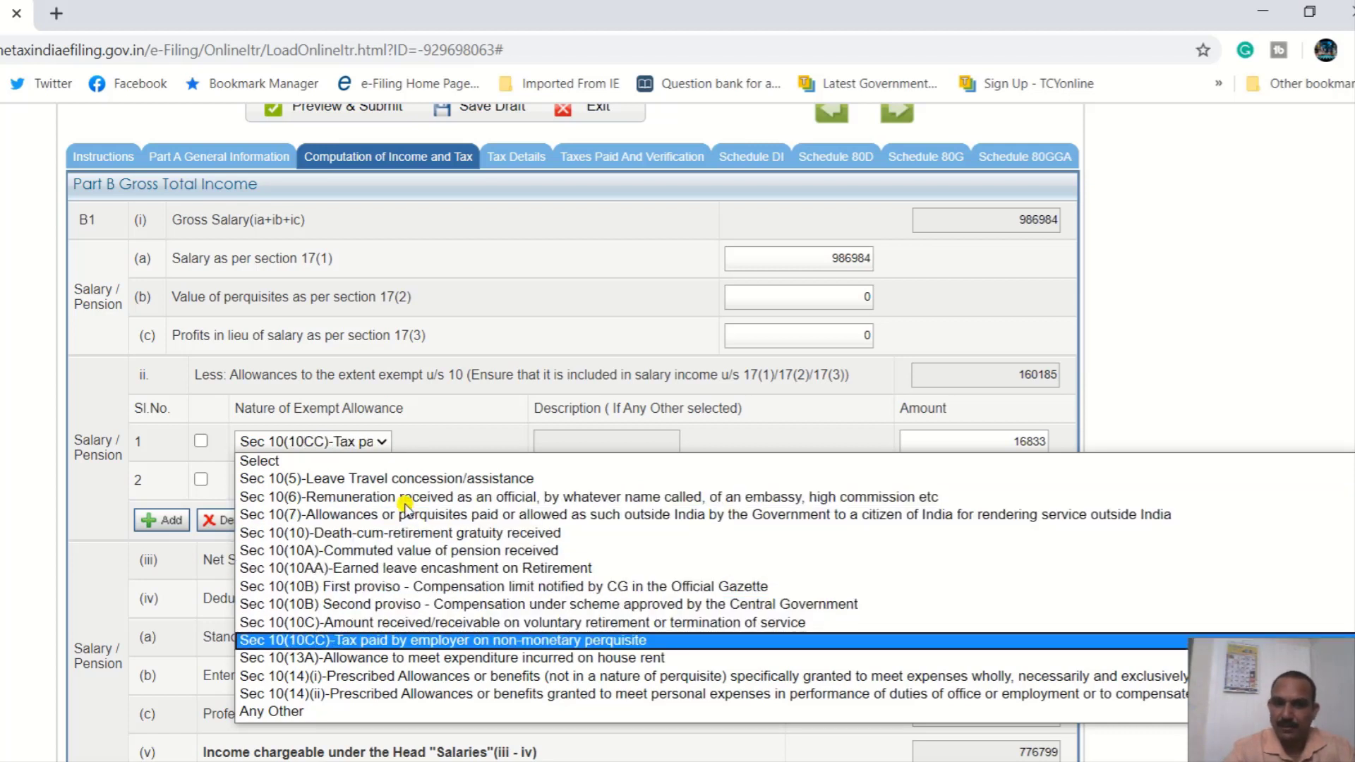
{"action": "key", "text": "Down"}
{"action": "key", "text": "Down"}
{"action": "key", "text": "Up"}
{"action": "key", "text": "Up"}
{"action": "key", "text": "Up"}
{"action": "key", "text": "Up"}
{"action": "key", "text": "Up"}
{"action": "key", "text": "Up"}
{"action": "key", "text": "Up"}
{"action": "key", "text": "Up"}
{"action": "key", "text": "Up"}
{"action": "key", "text": "Up"}
{"action": "key", "text": "Up"}
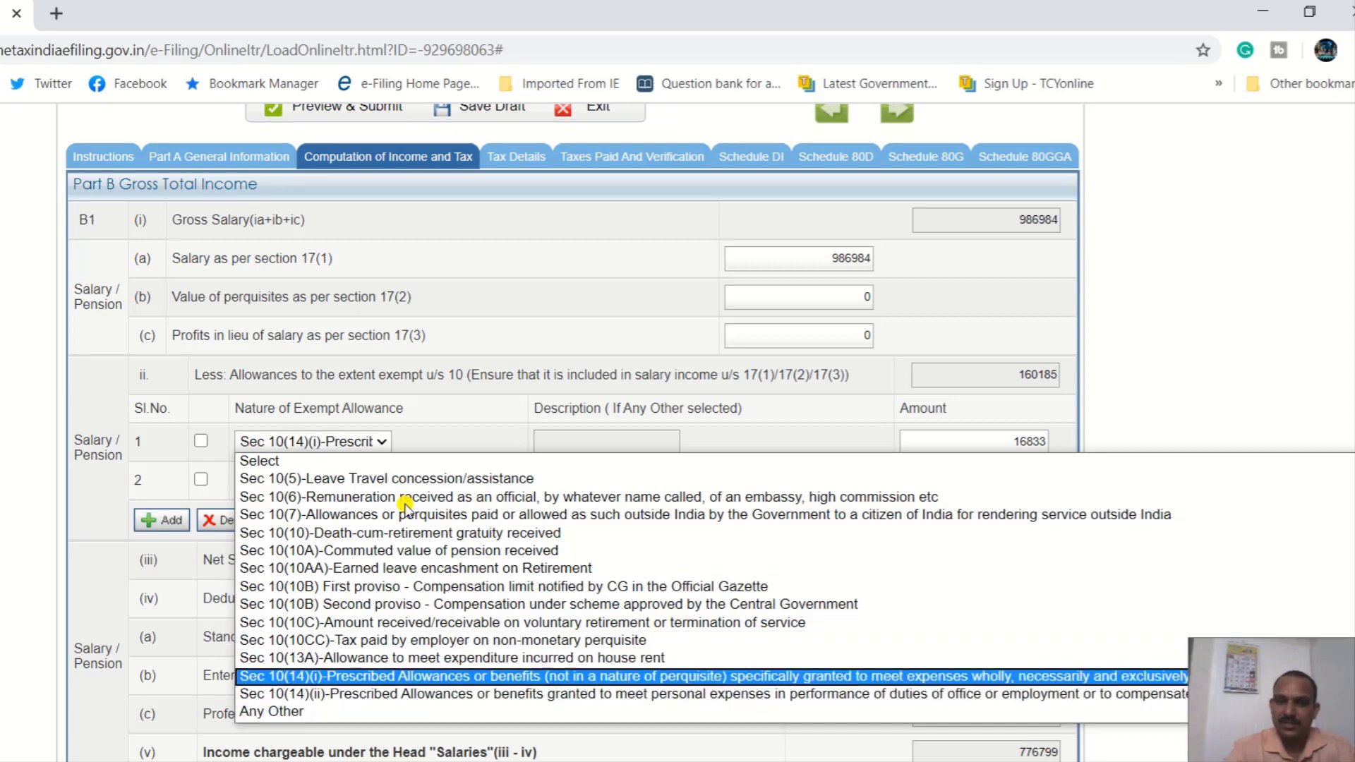
{"action": "key", "text": "Up"}
{"action": "key", "text": "Up"}
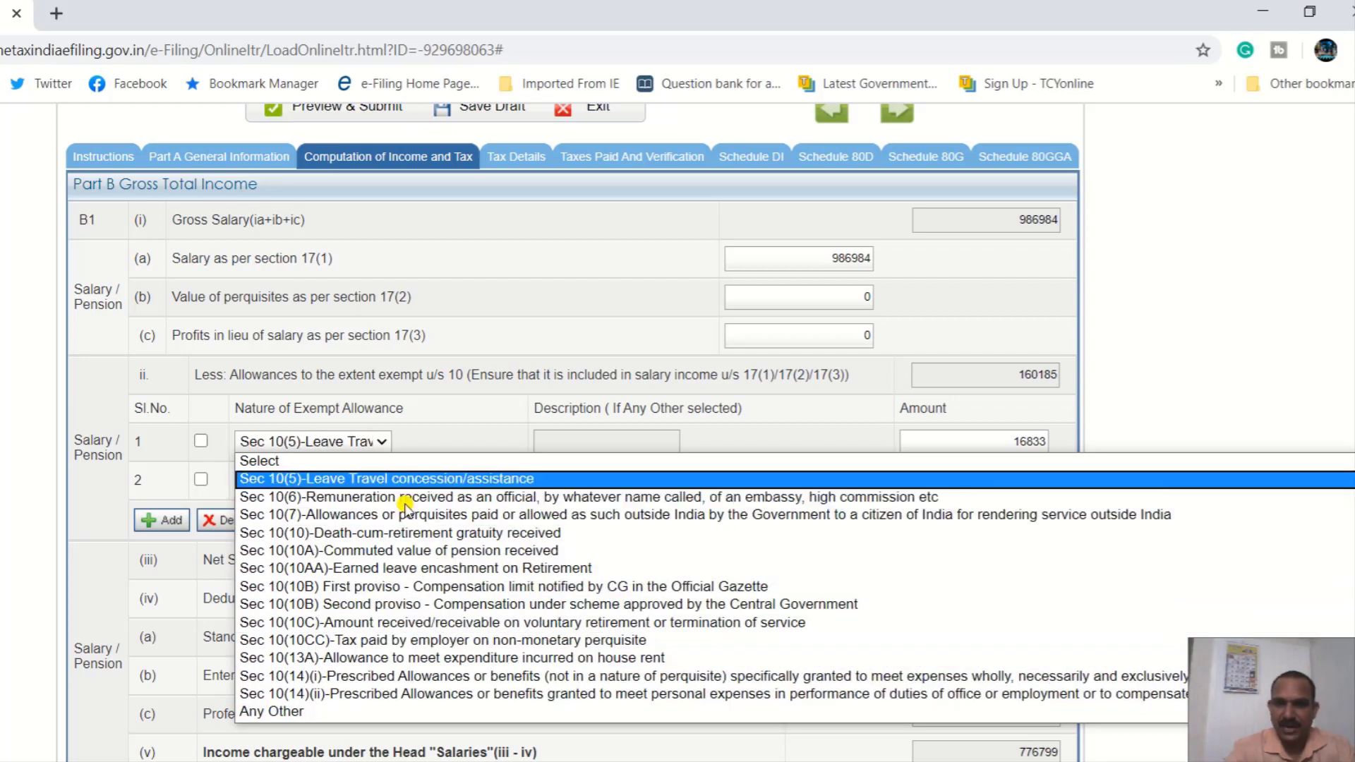
{"action": "key", "text": "Return"}
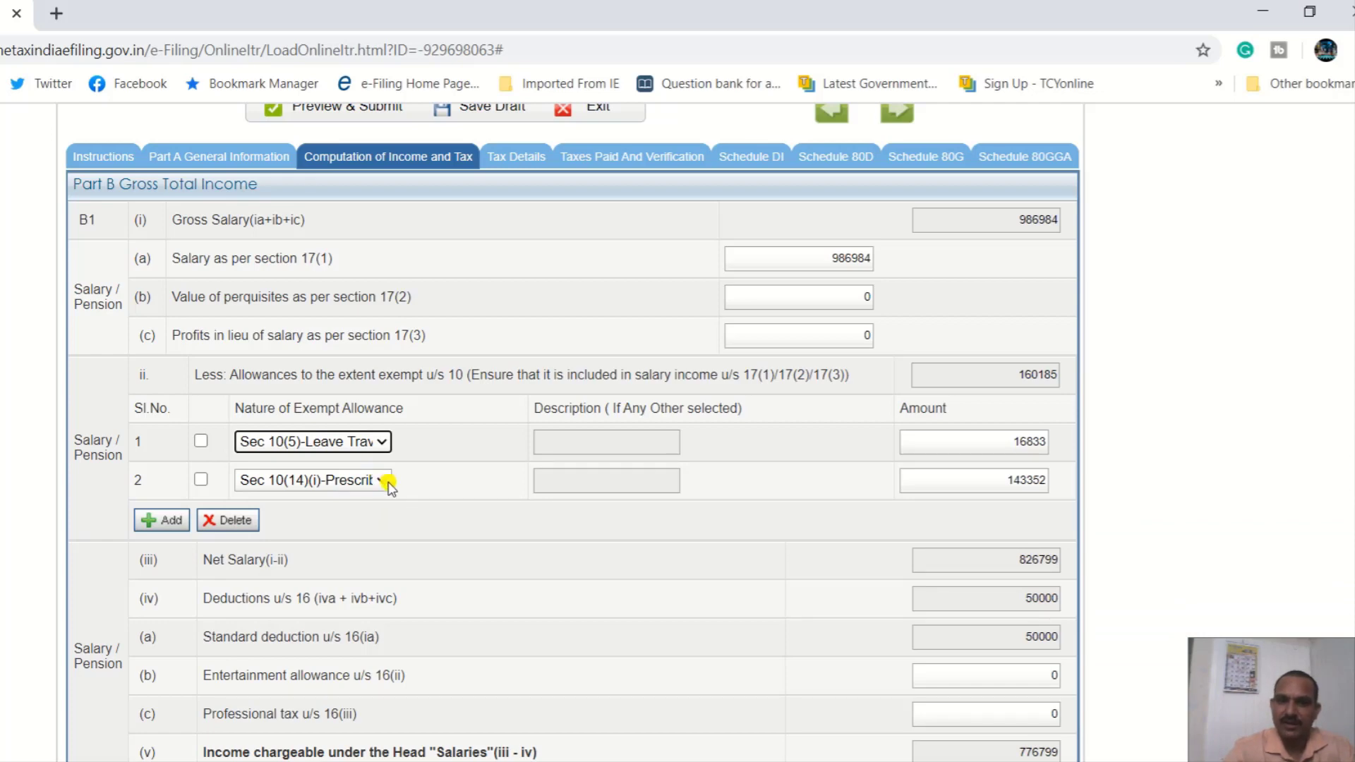
Dismiss the portal's save reminder over the exempt allowances and save the draft return.
{"action": "left_click", "coordinate": [389, 486]}
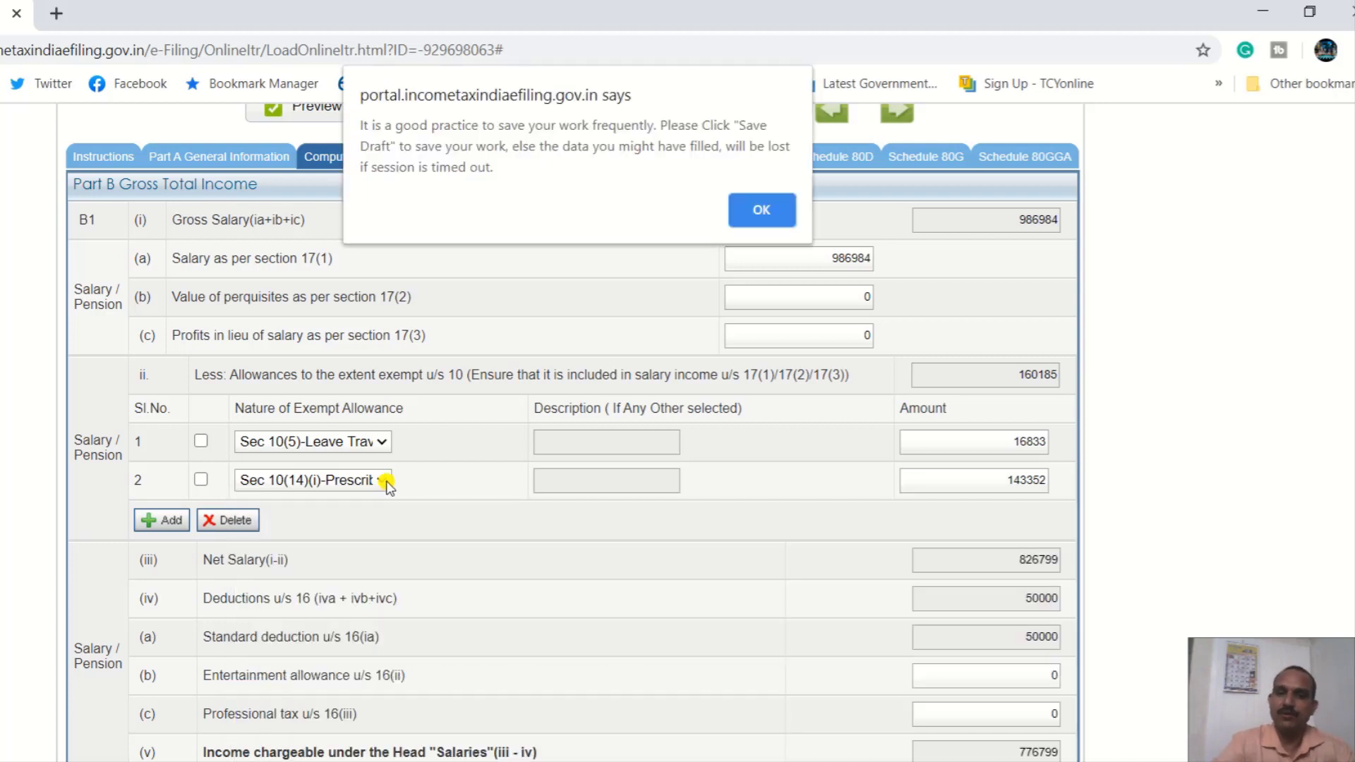
{"action": "left_click", "coordinate": [757, 210]}
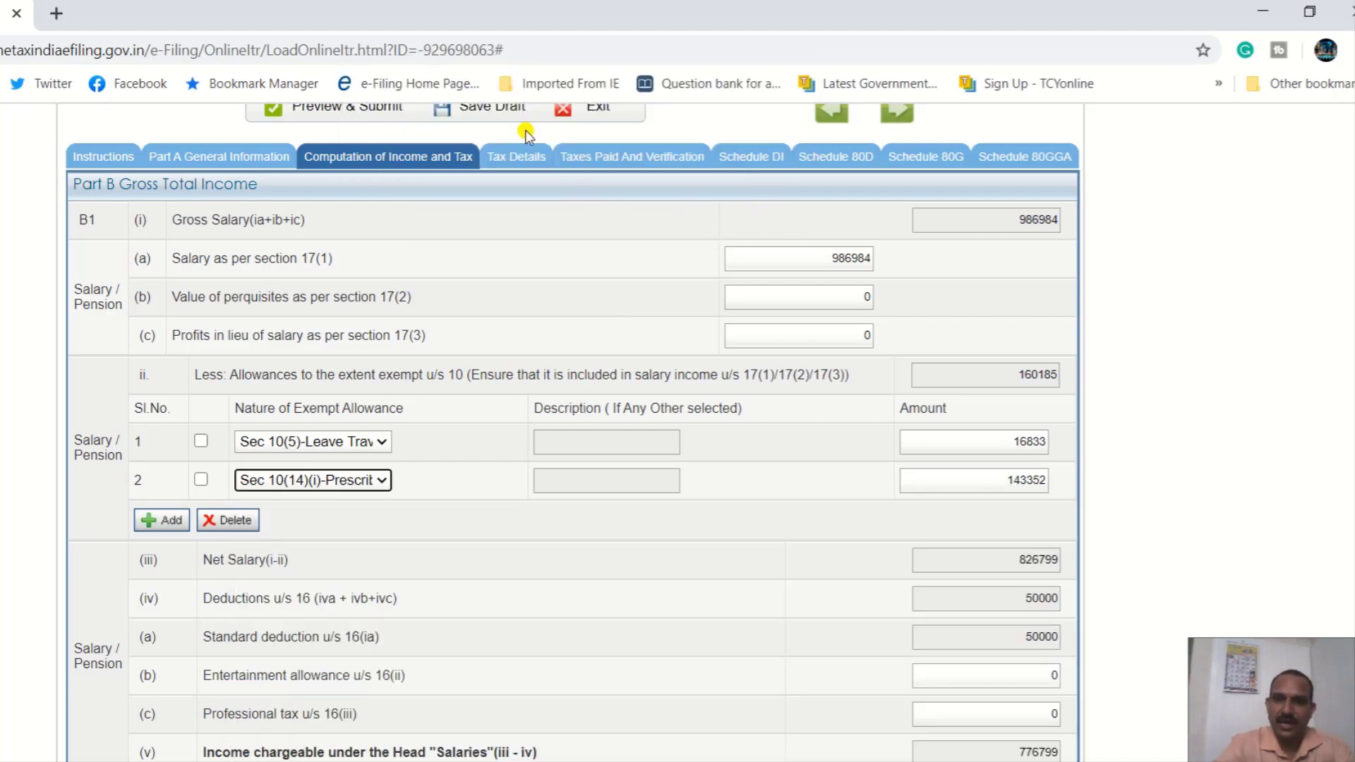
{"action": "left_click", "coordinate": [492, 107]}
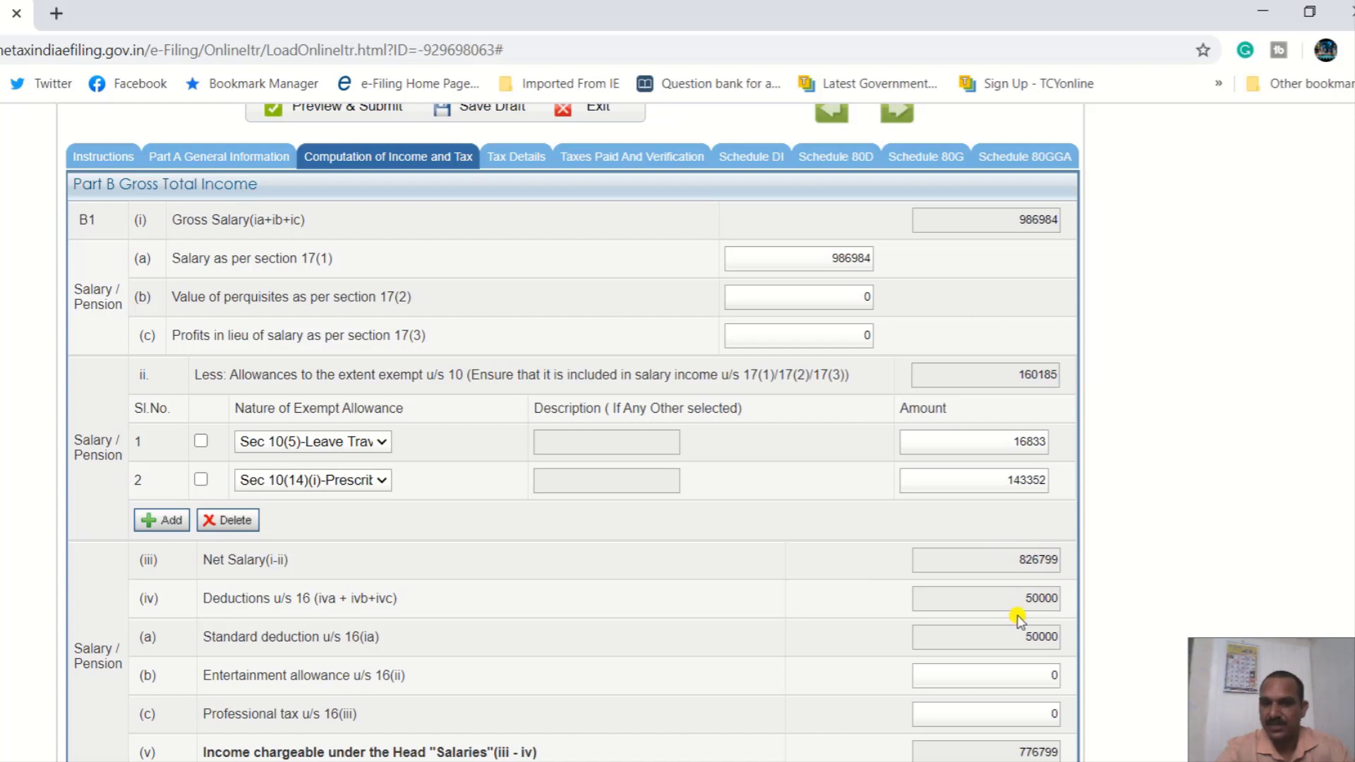
Clear the interest payable on borrowed capital under House Property, consult the housing loan certificate in PowerPoint, and return to the ITR-1 form in the browser.
{"action": "double_click", "coordinate": [1009, 750]}
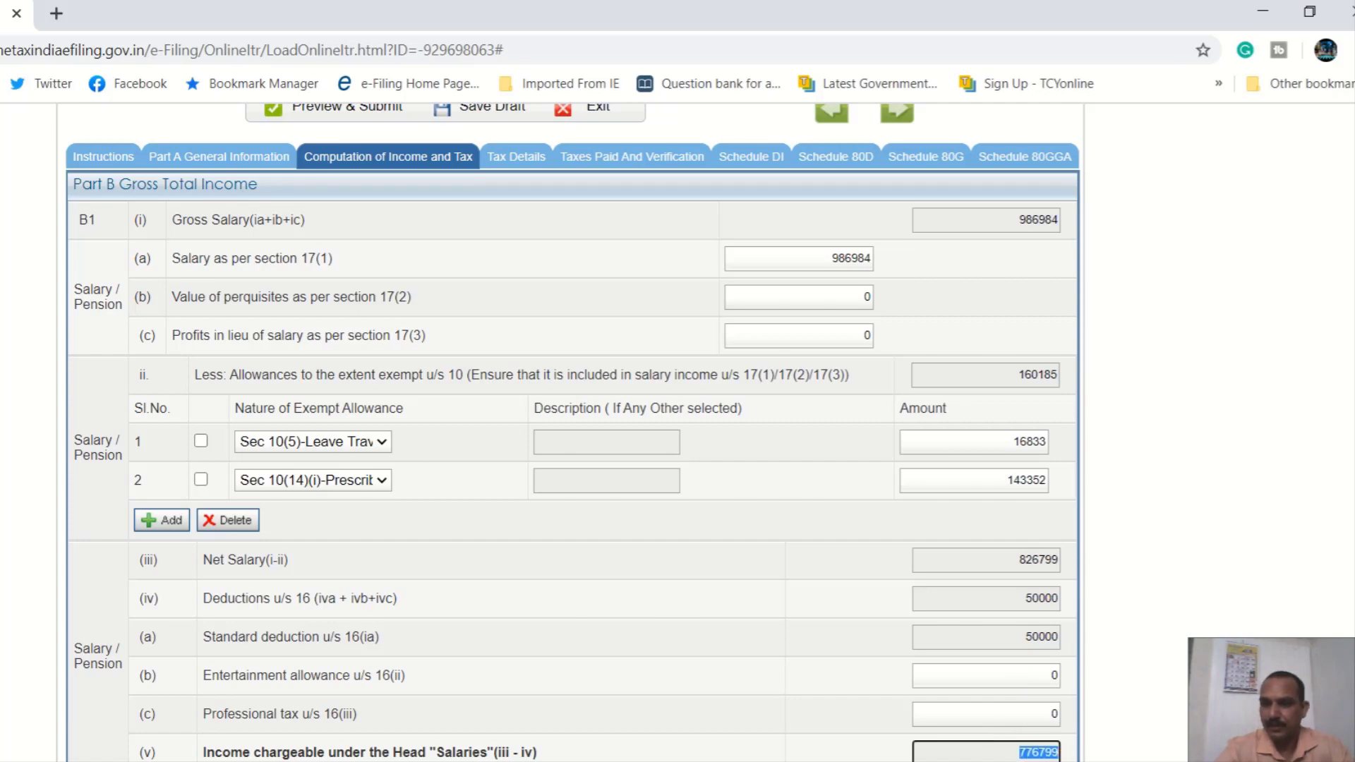
{"action": "scroll", "coordinate": [573, 433], "scroll_direction": "down", "scroll_amount": 5}
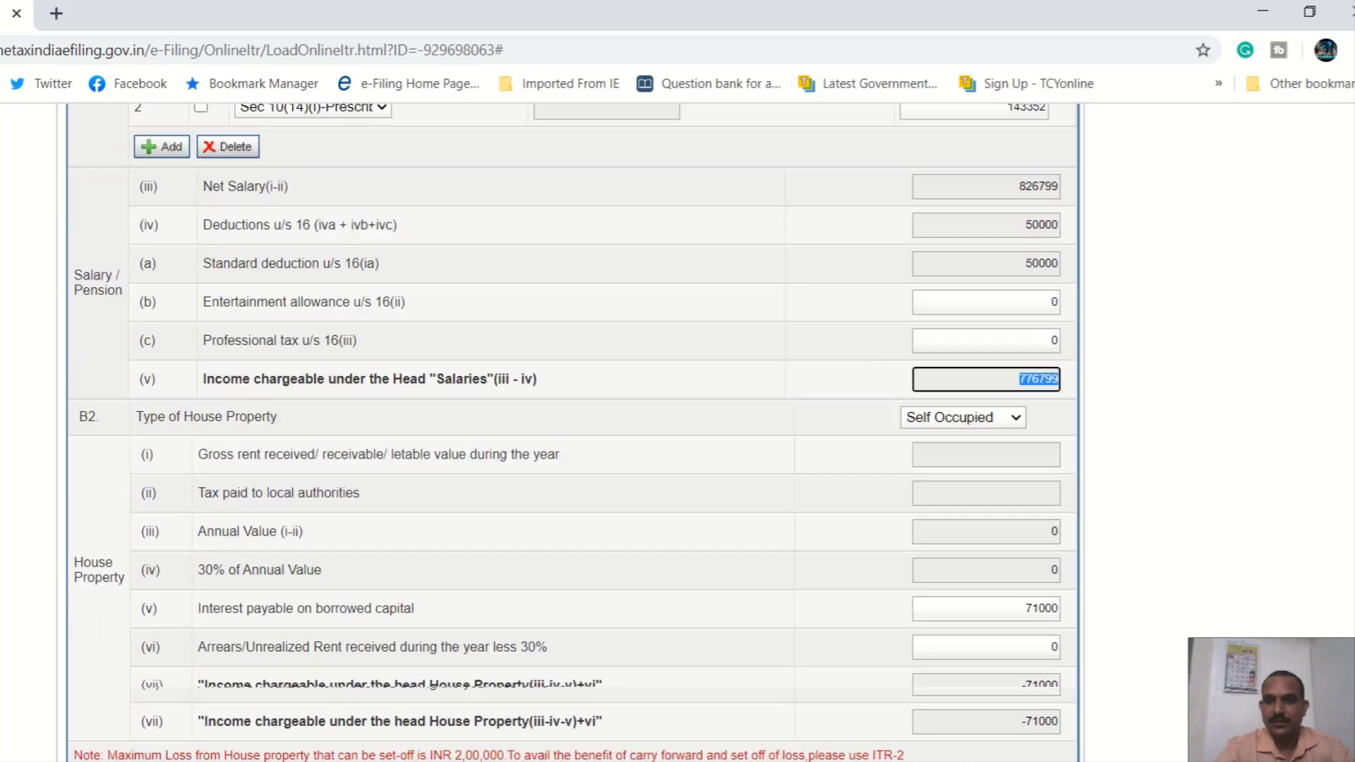
{"action": "scroll", "coordinate": [1170, 406], "scroll_direction": "down", "scroll_amount": 4}
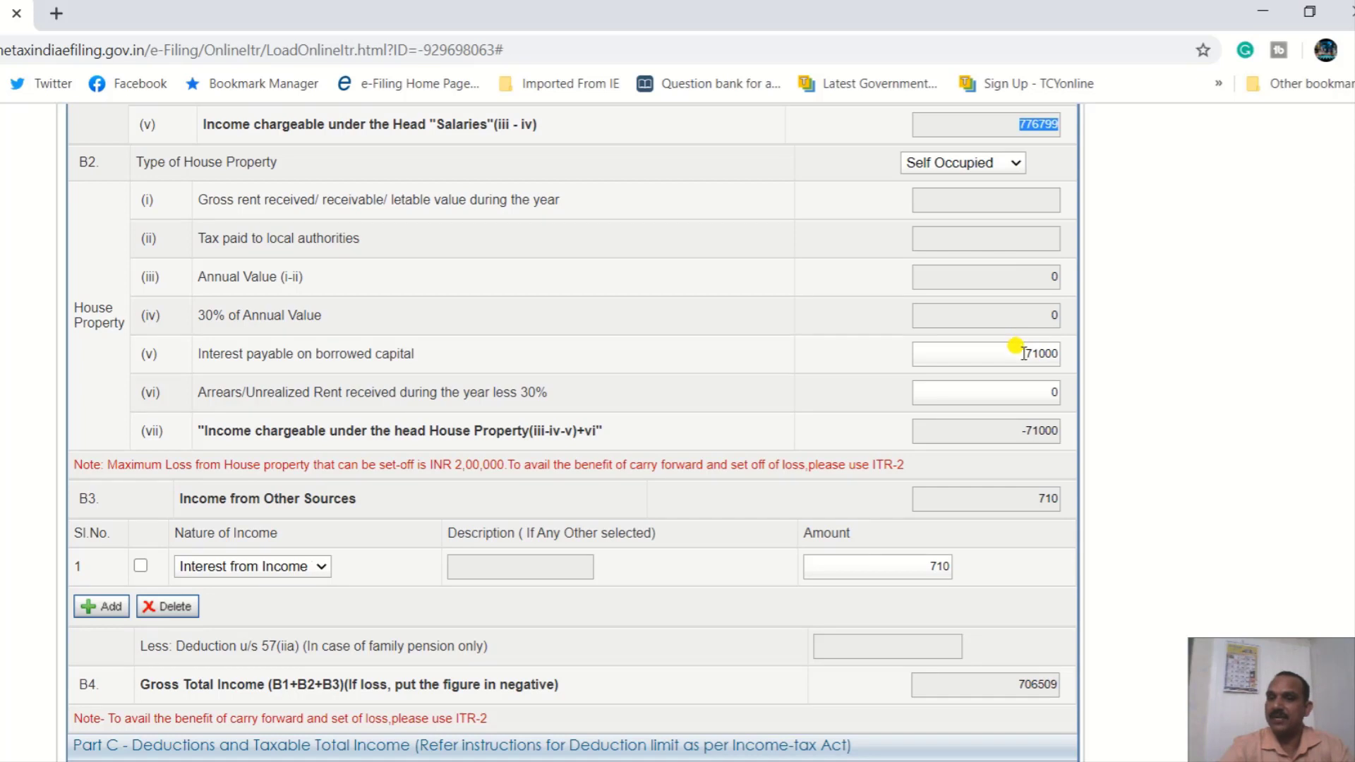
{"action": "left_click_drag", "start_coordinate": [934, 348], "coordinate": [1069, 351]}
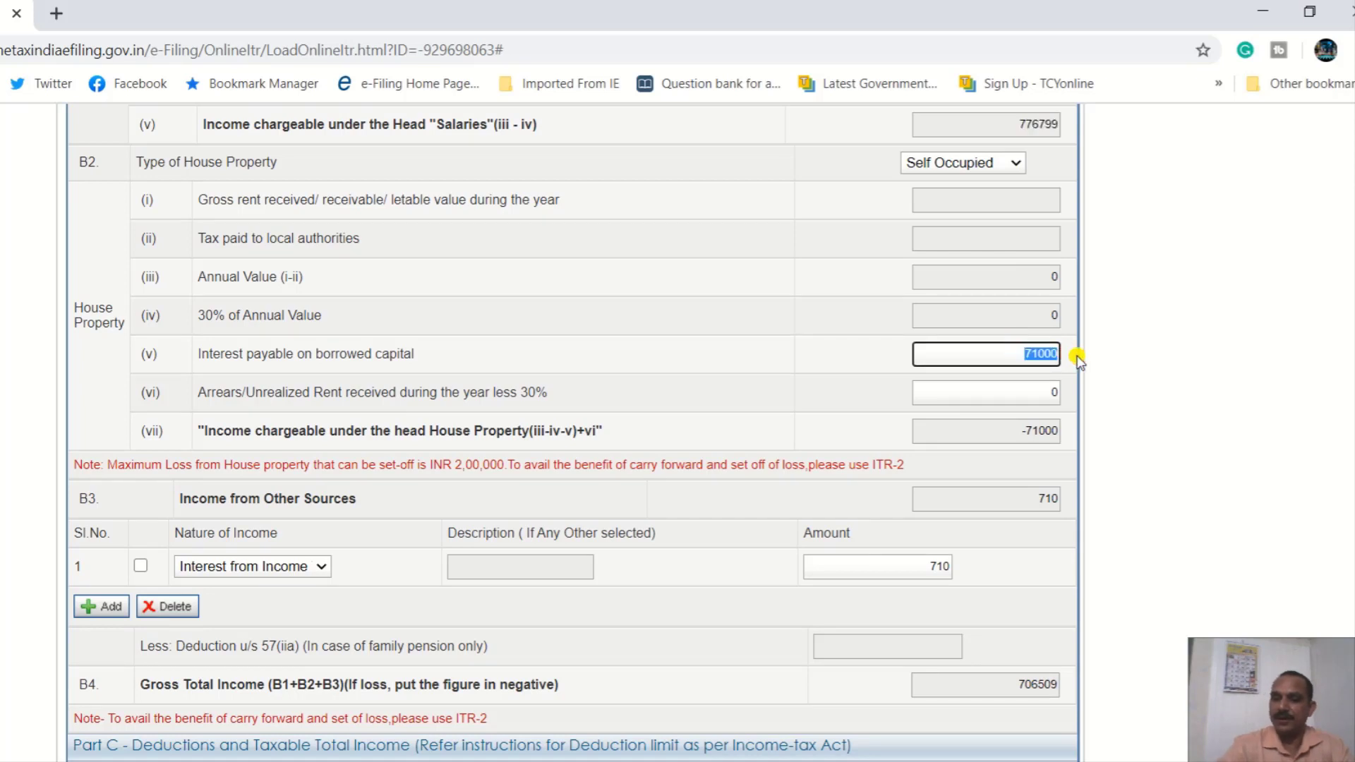
{"action": "key", "text": "BackSpace"}
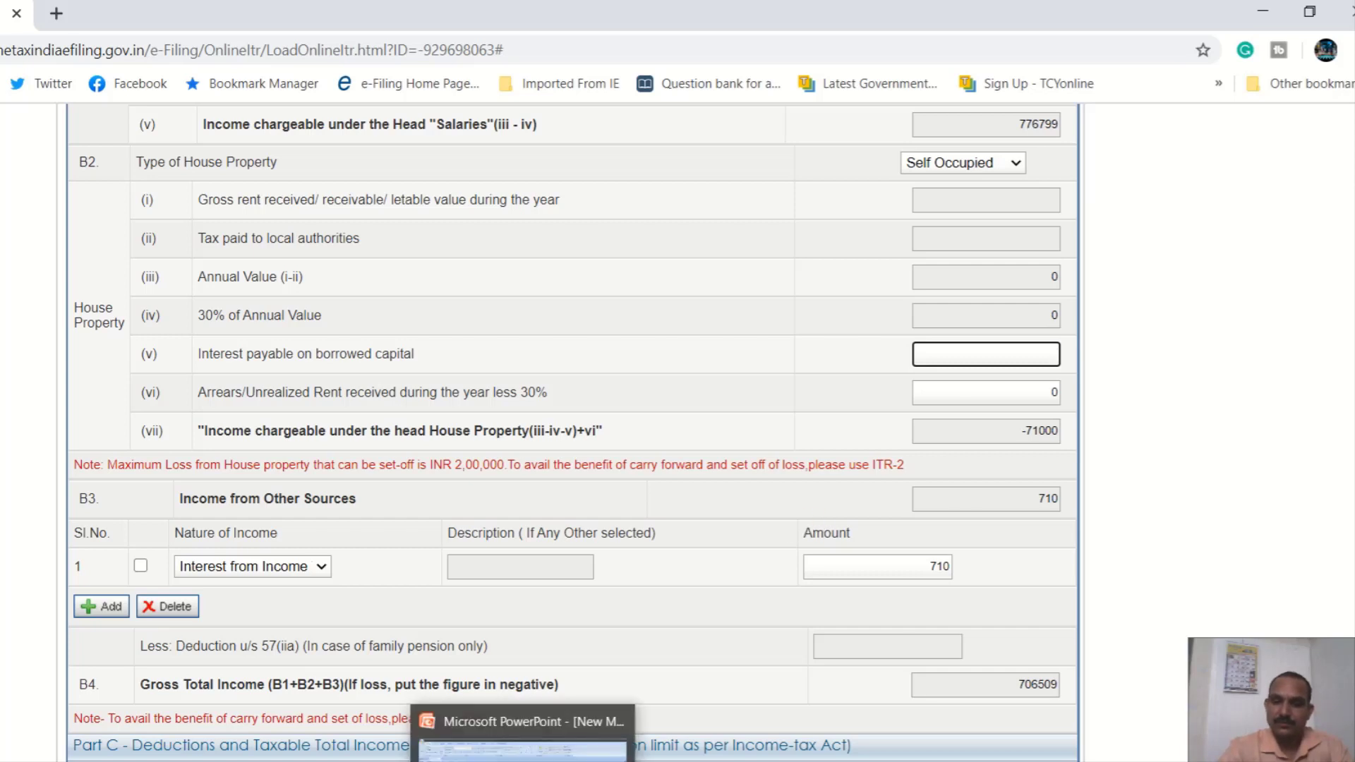
{"action": "left_click", "coordinate": [522, 747]}
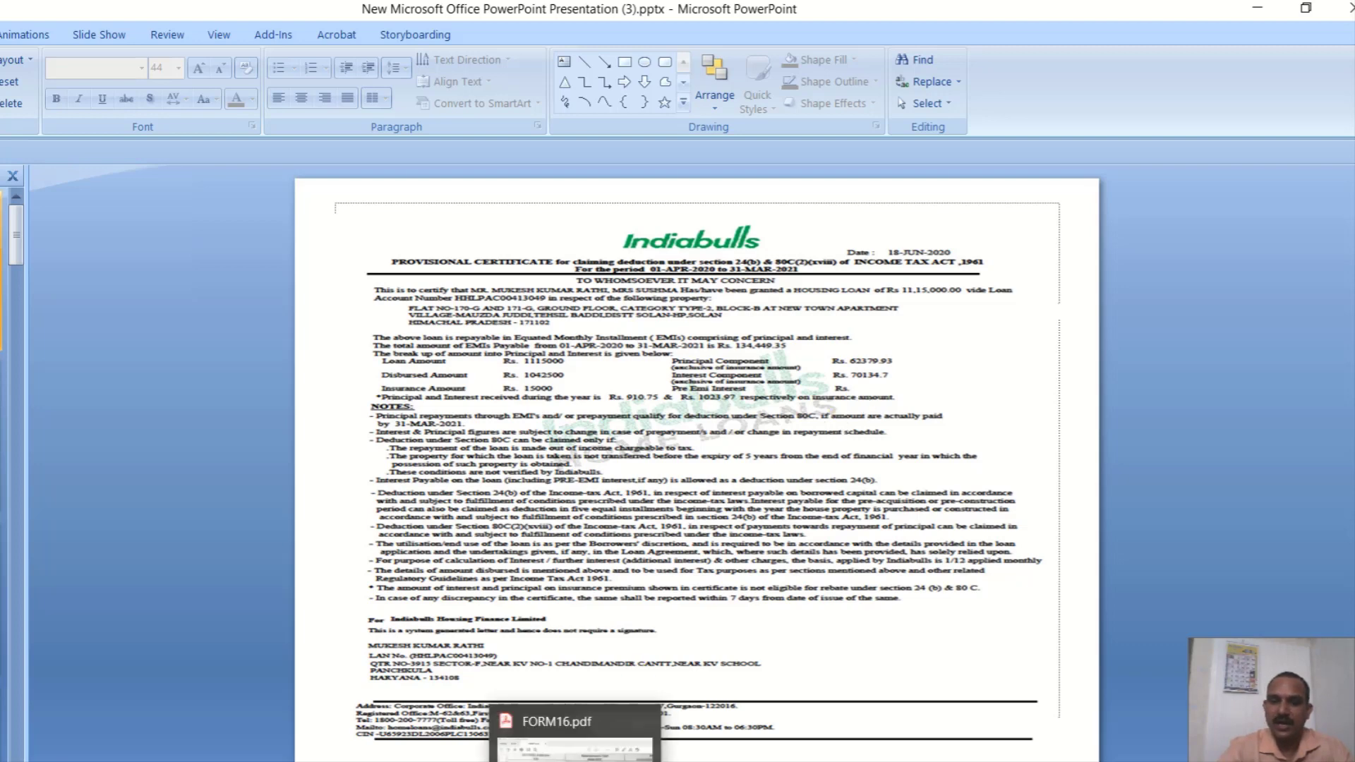
{"action": "mouse_move", "coordinate": [469, 761]}
{"action": "left_click", "coordinate": [469, 734]}
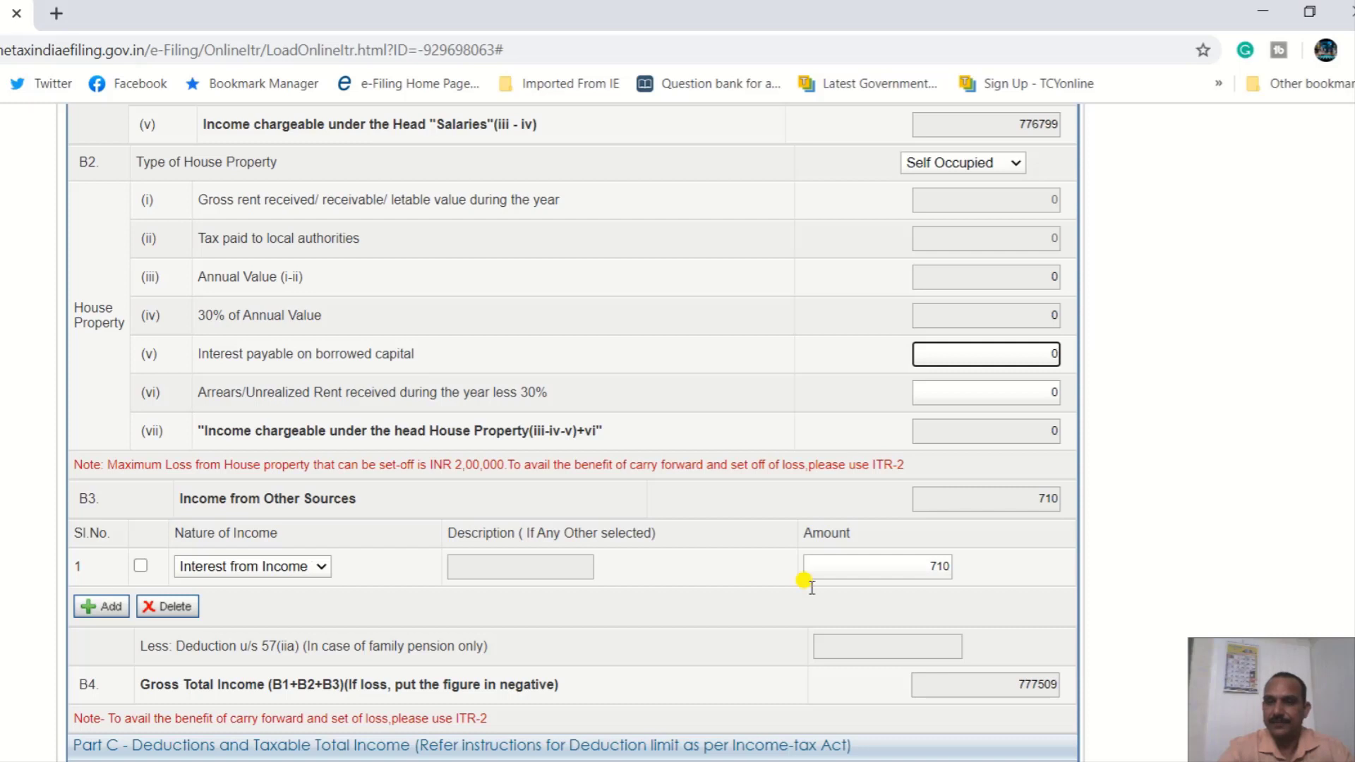
Set the interest payable on borrowed capital under House Property to 70134.
{"action": "type", "text": "70"}
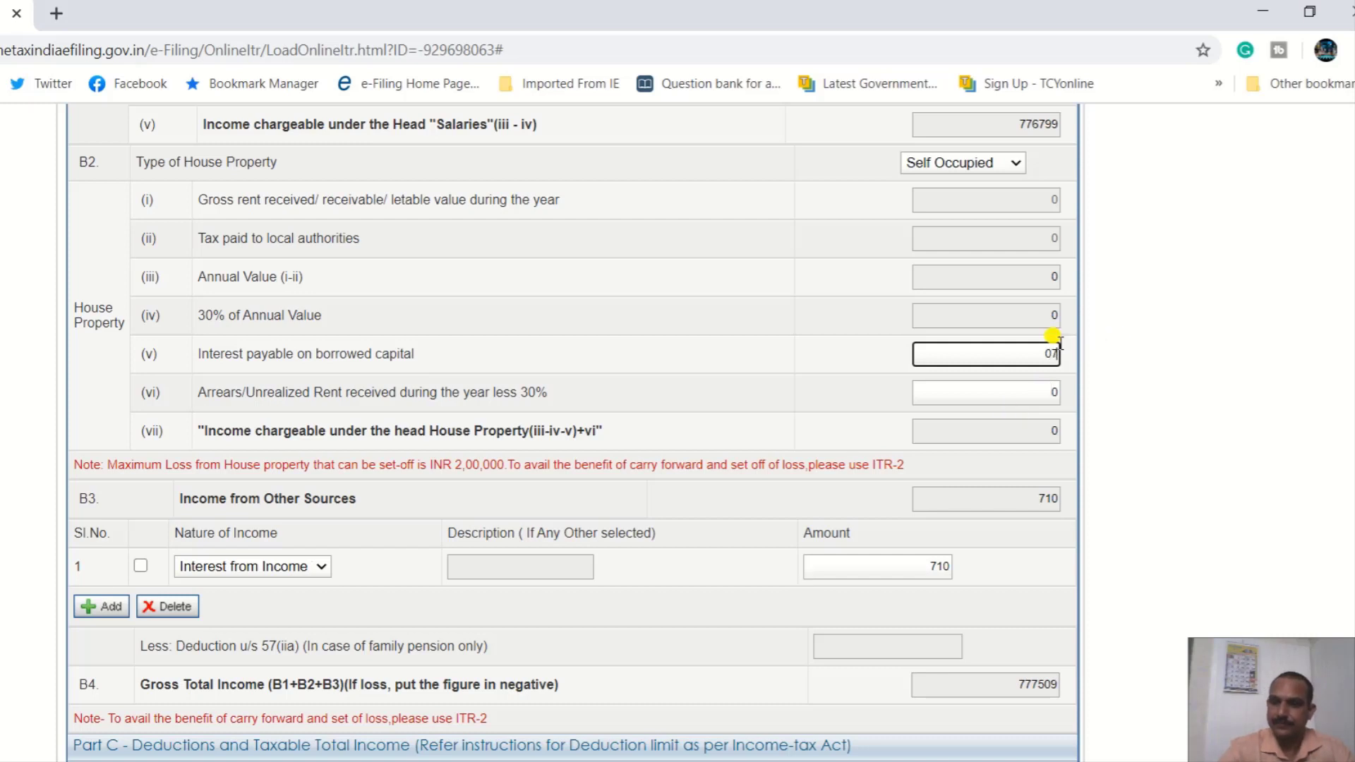
{"action": "key", "text": "BackSpace"}
{"action": "key", "text": "BackSpace"}
{"action": "key", "text": "BackSpace"}
{"action": "type", "text": "70134"}
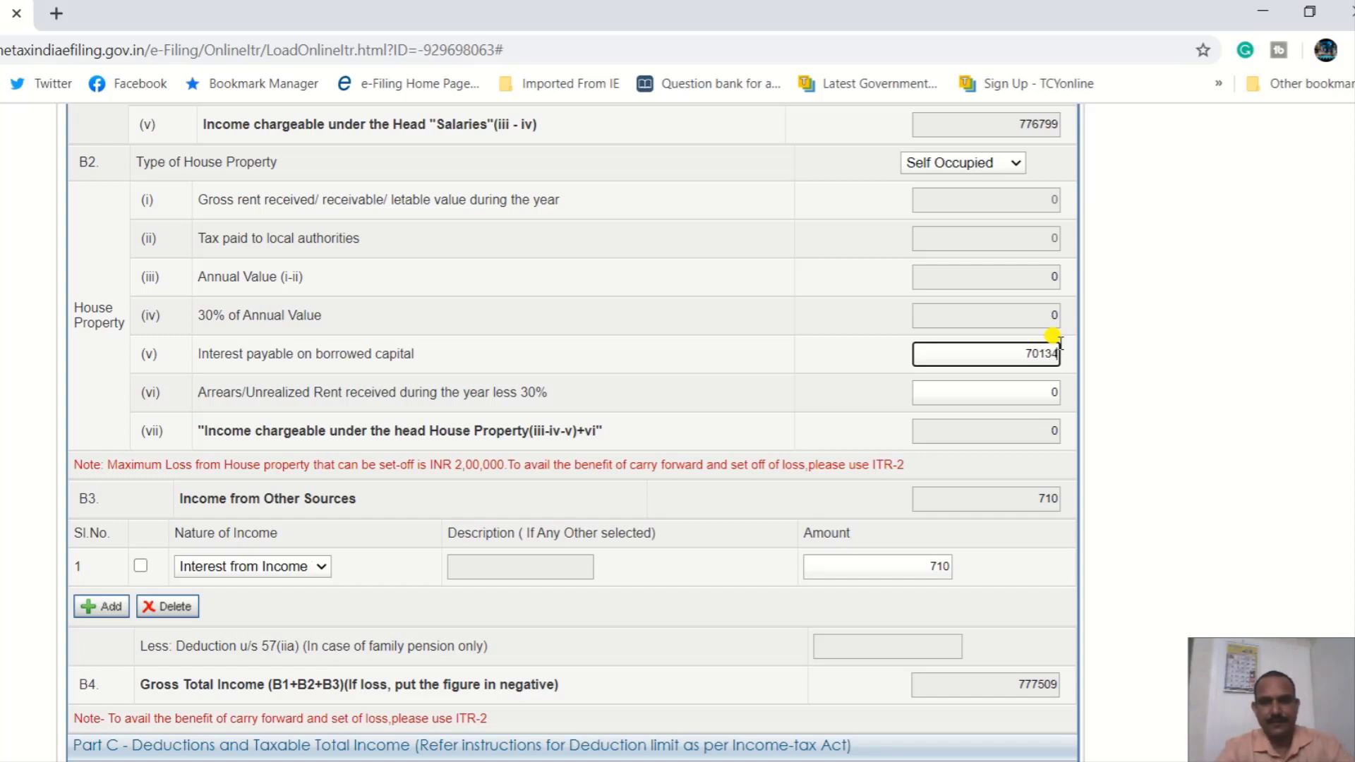
{"action": "key", "text": "Tab"}
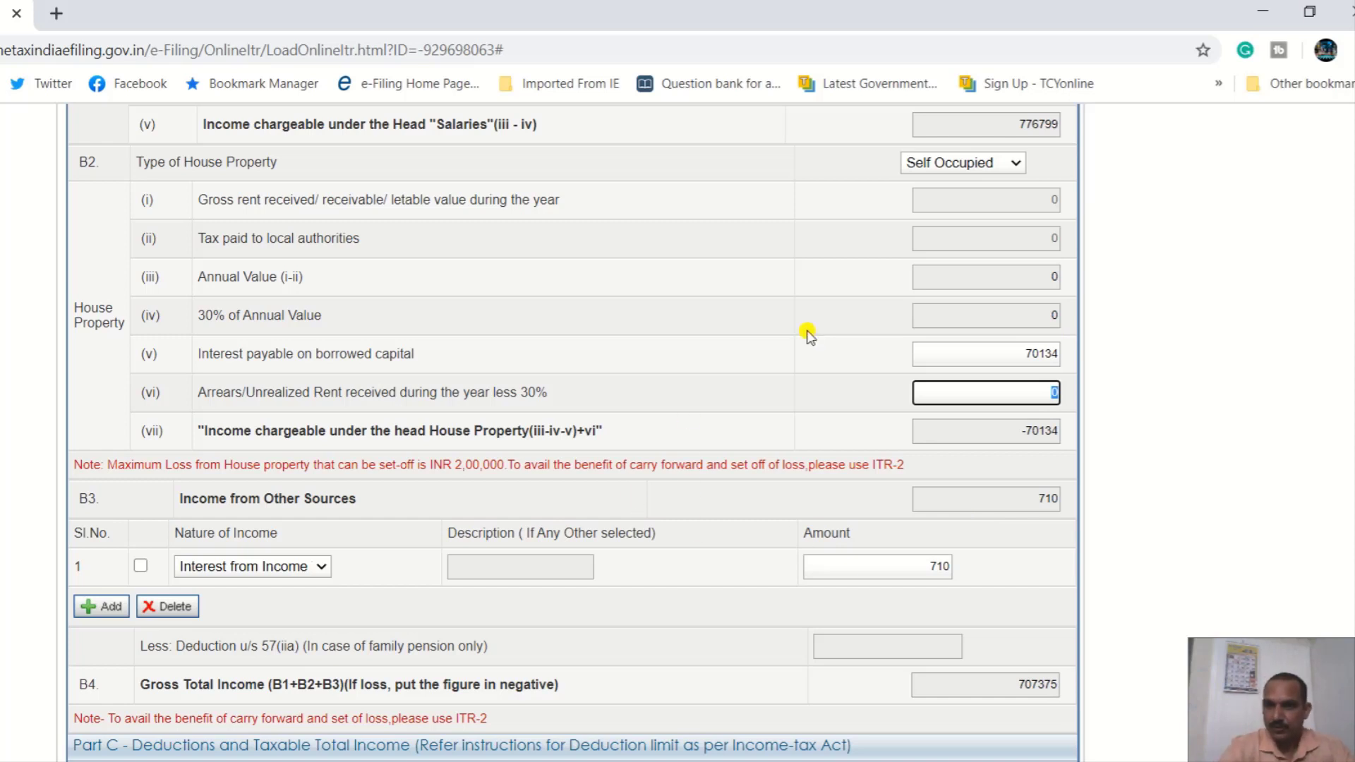
Try Let Out as the type of house property, and set it back to Self Occupied.
{"action": "left_click", "coordinate": [1018, 171]}
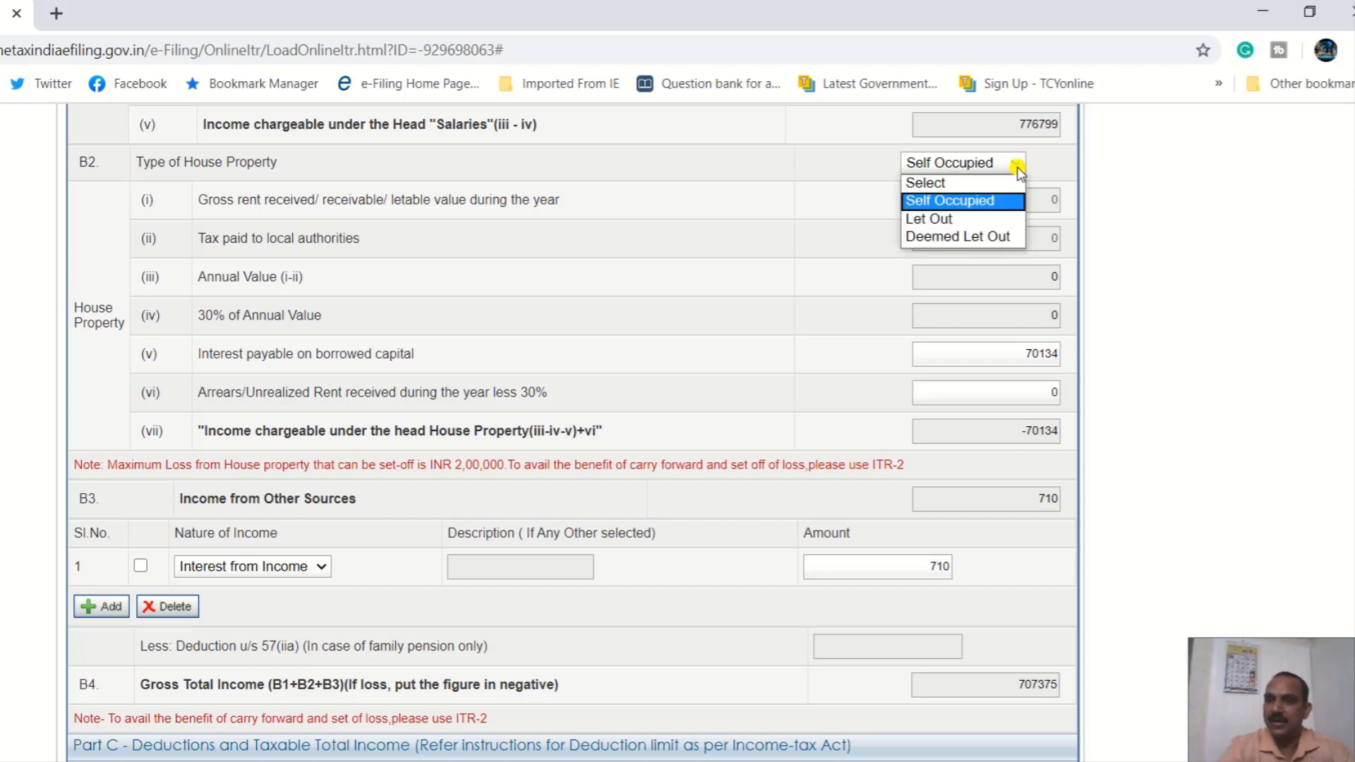
{"action": "left_click", "coordinate": [1001, 220]}
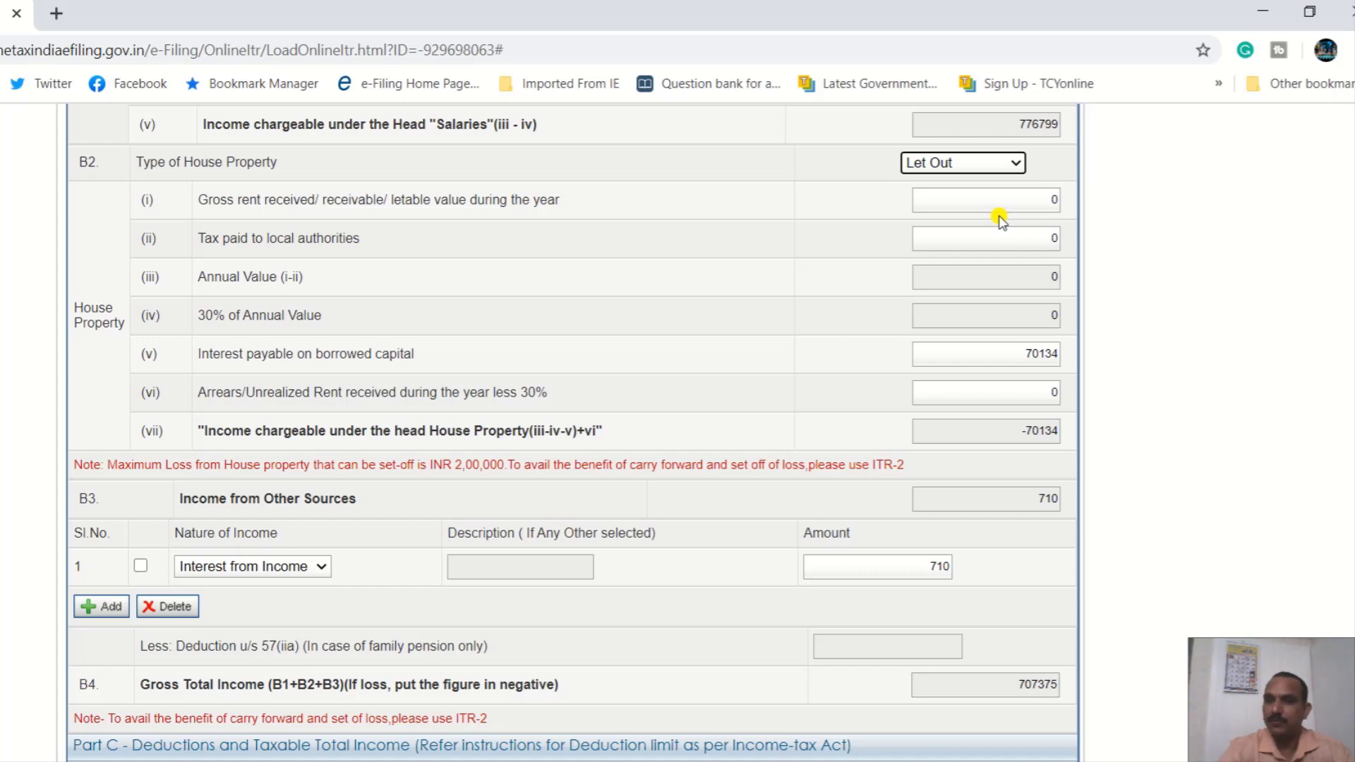
{"action": "left_click", "coordinate": [1007, 165]}
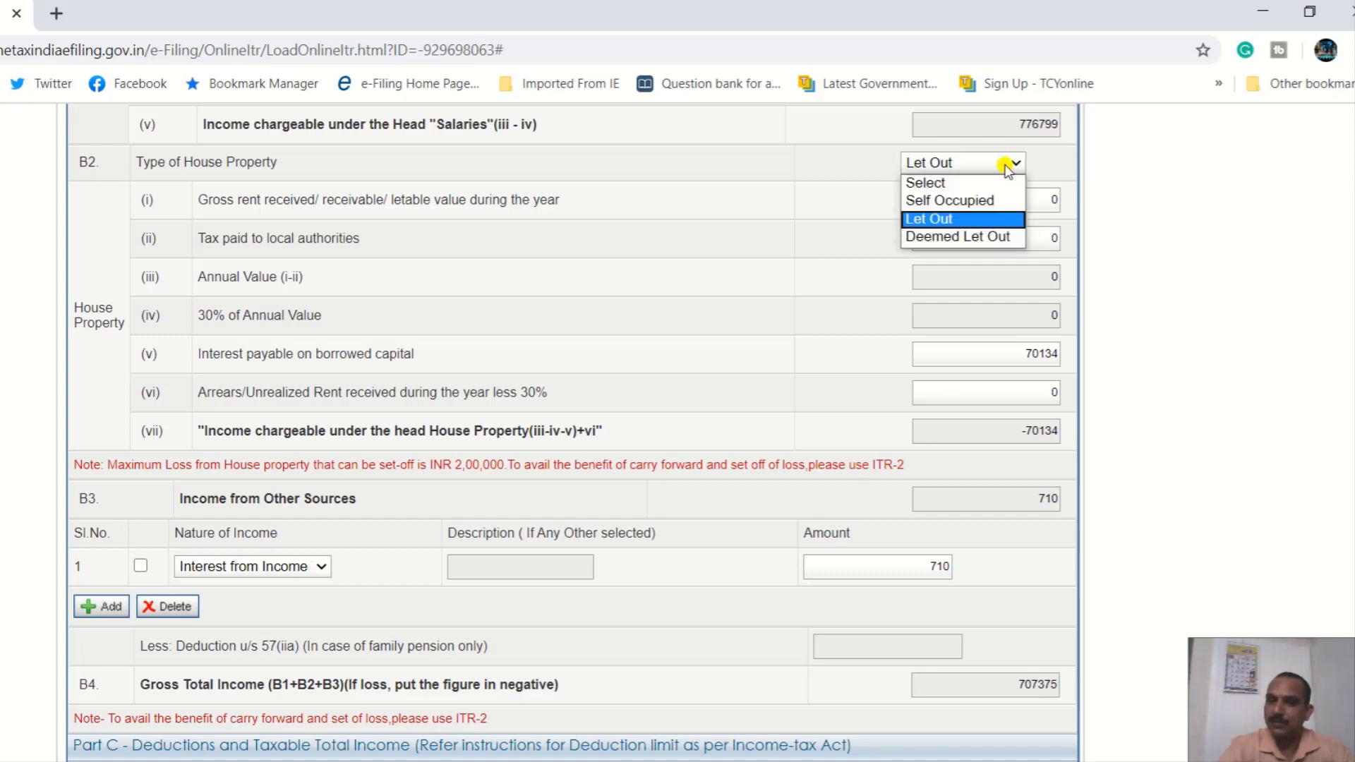
{"action": "left_click", "coordinate": [983, 202]}
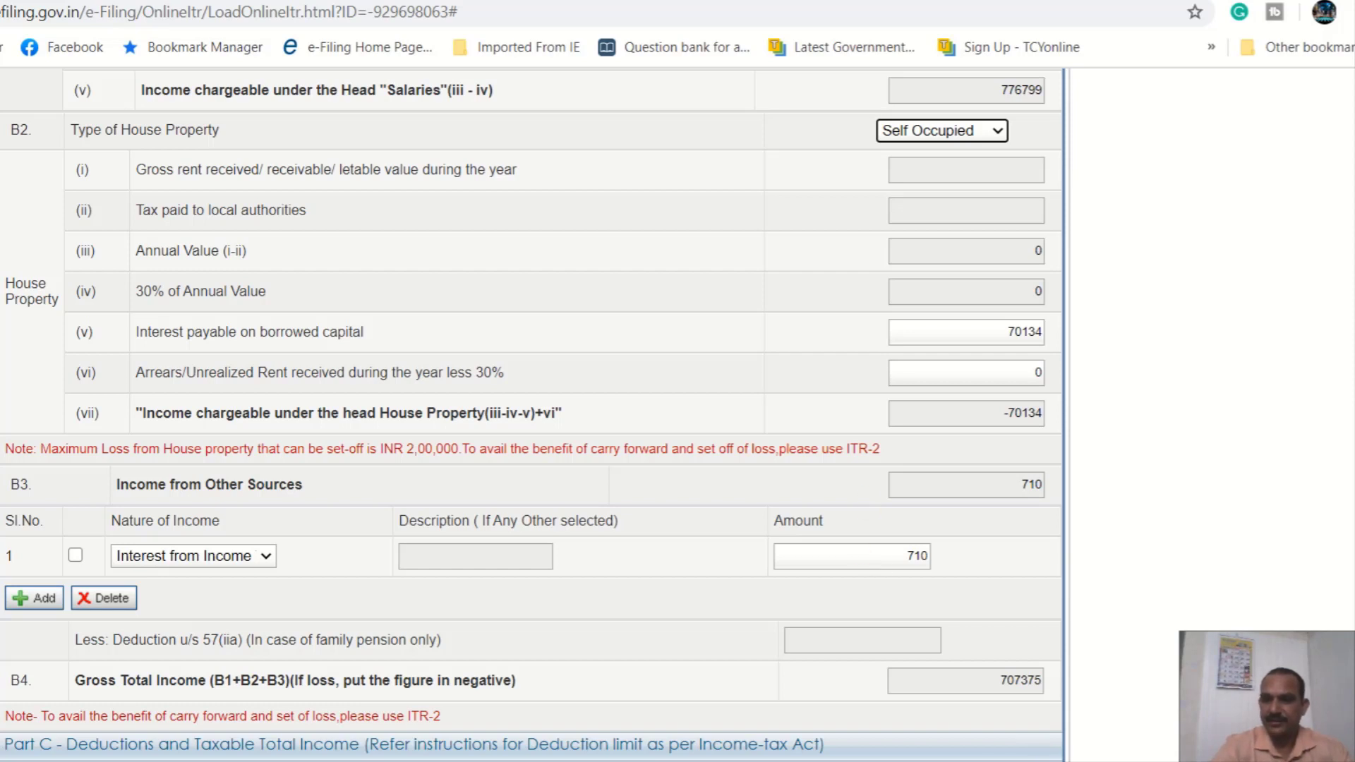
Examine the Part C deductions and their system-calculated amounts, highlighting the amount claimed under section 80C.
{"action": "scroll", "coordinate": [529, 415], "scroll_direction": "down", "scroll_amount": 5}
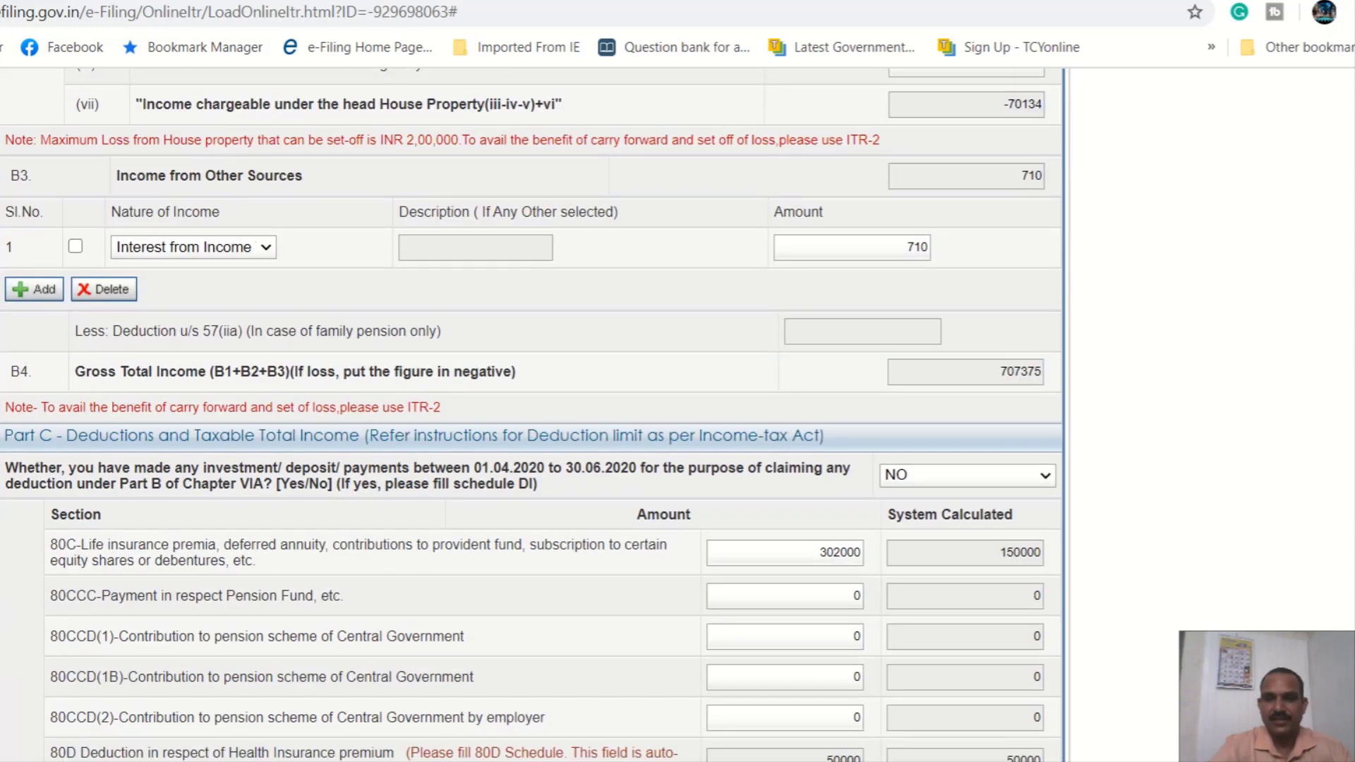
{"action": "scroll", "coordinate": [529, 415], "scroll_direction": "down", "scroll_amount": 5}
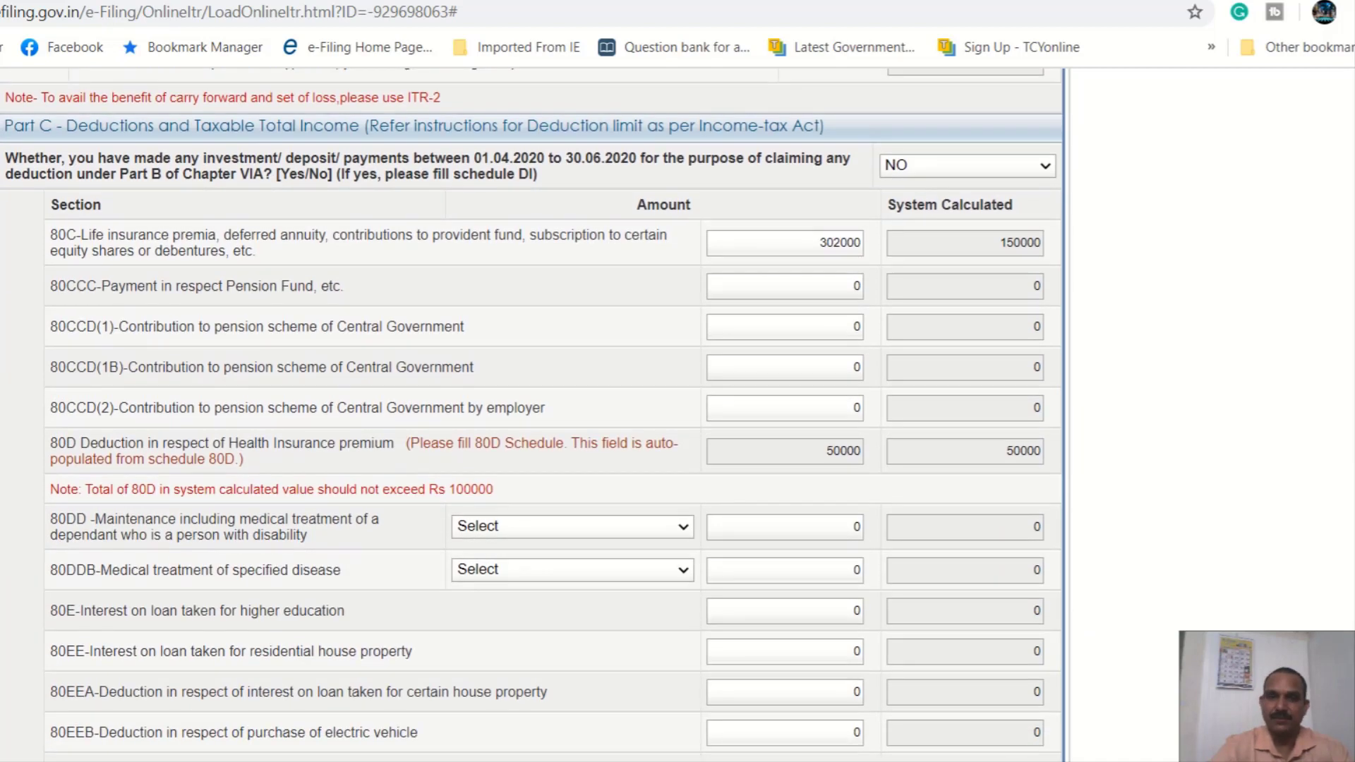
{"action": "scroll", "coordinate": [530, 415], "scroll_direction": "down", "scroll_amount": 1}
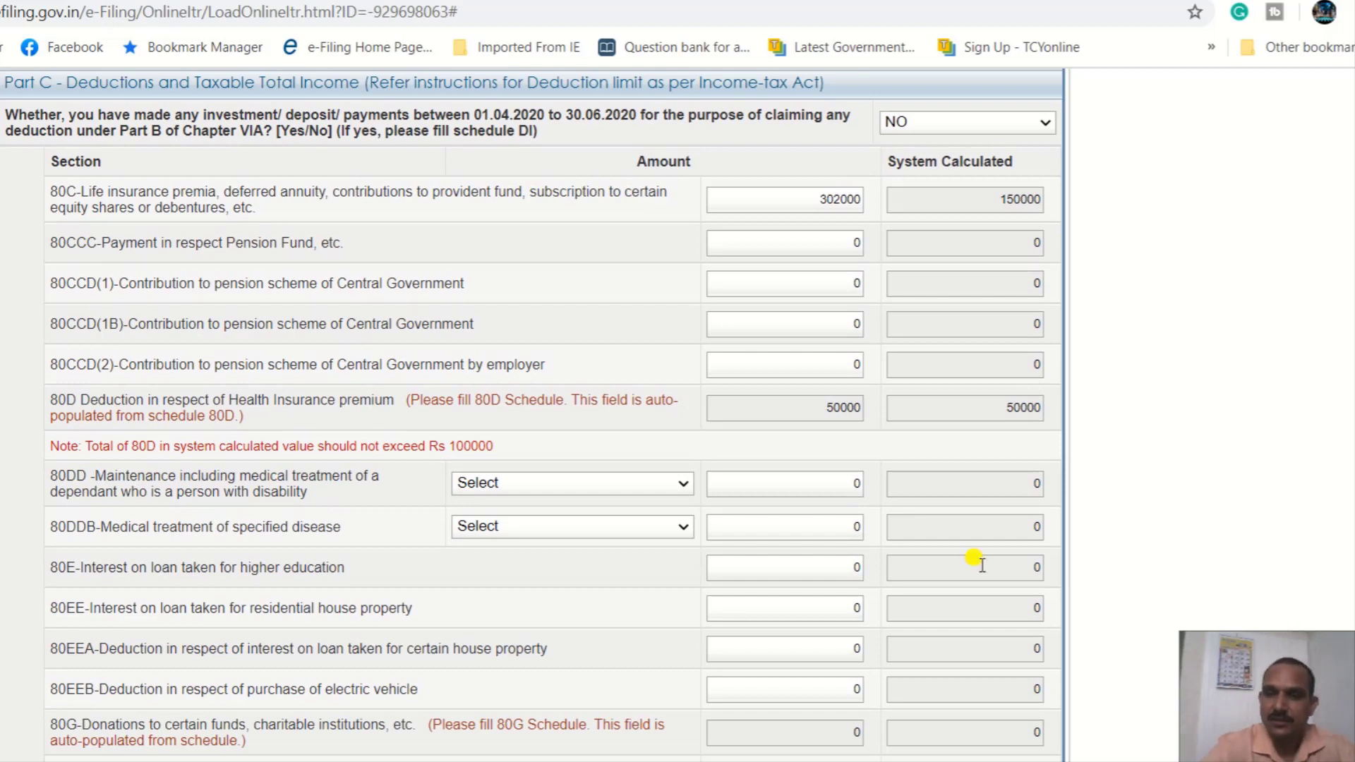
{"action": "double_click", "coordinate": [819, 195]}
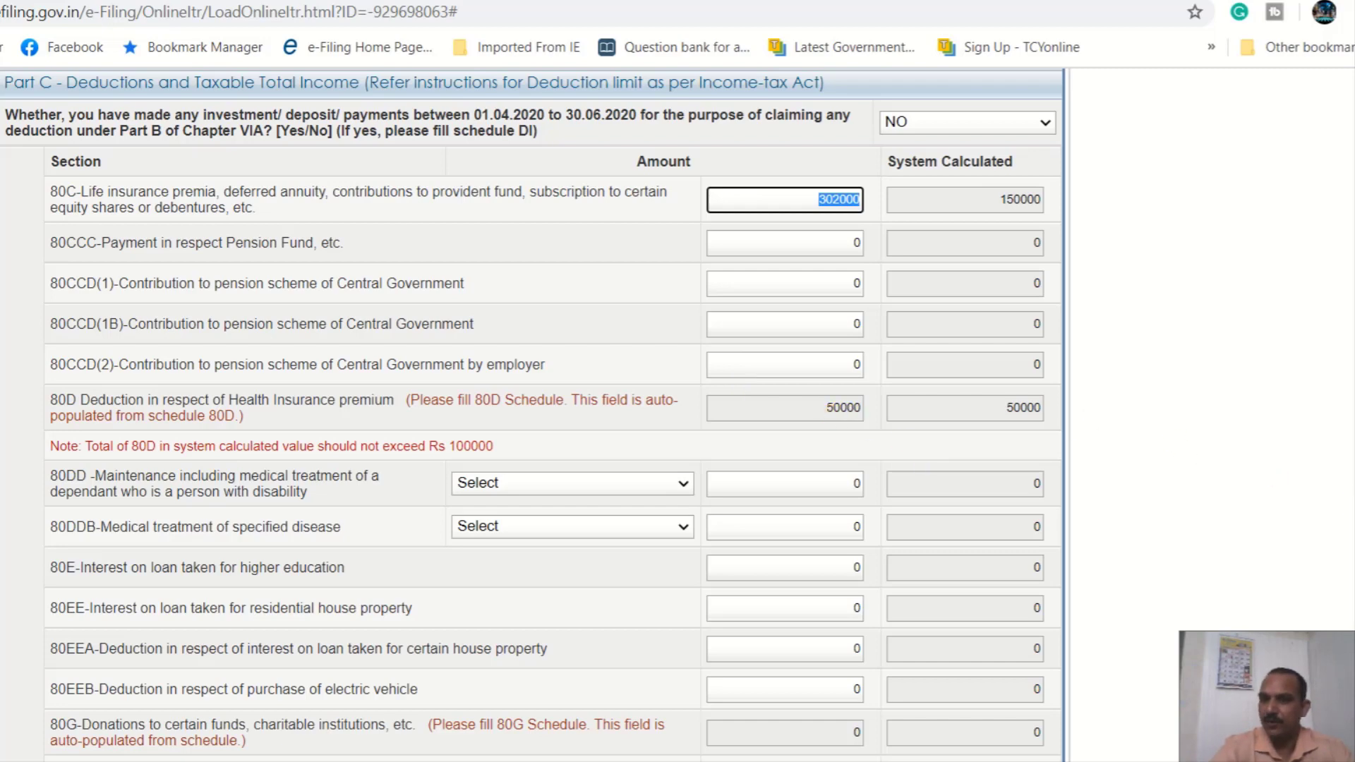
Open Schedule 80D, review the health insurance entries for family and senior citizen parents, and dismiss the save reminder.
{"action": "scroll", "coordinate": [1350, 299], "scroll_direction": "up", "scroll_amount": 15}
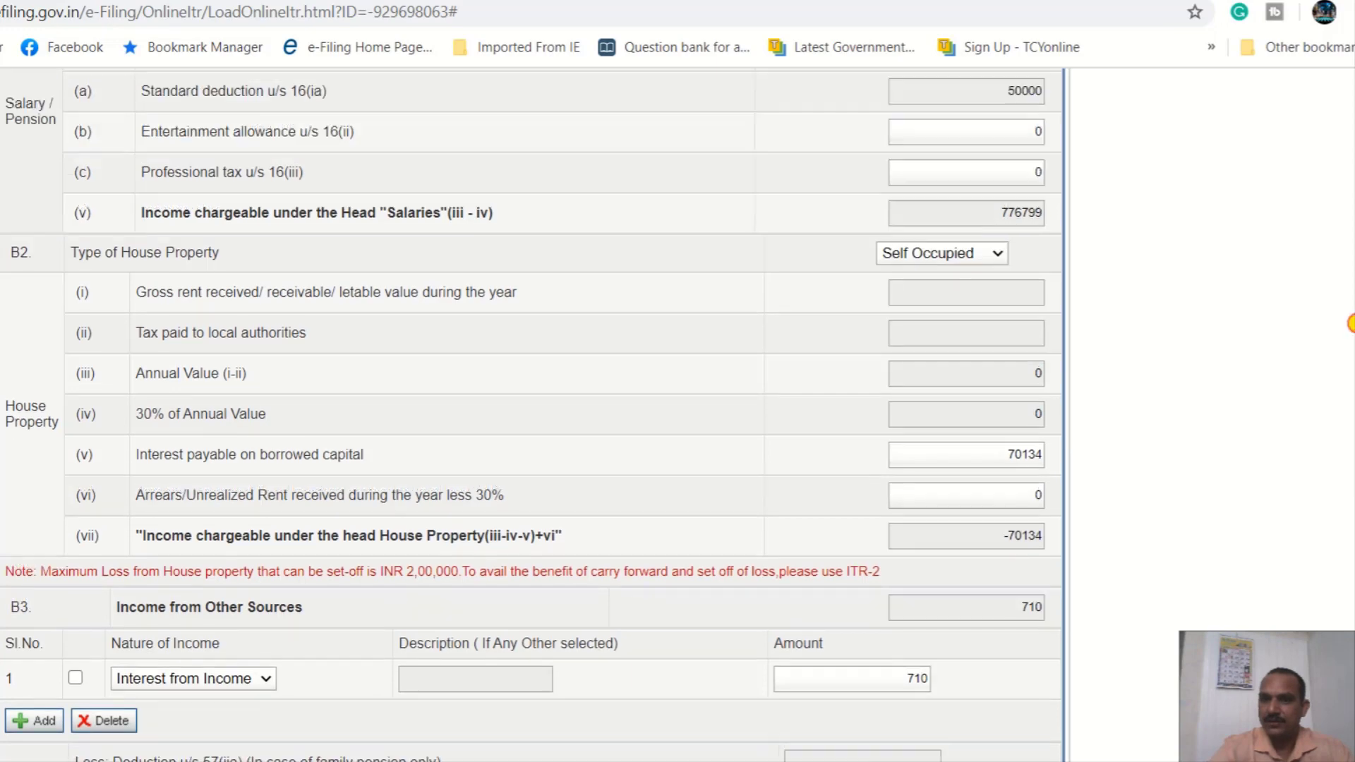
{"action": "scroll", "coordinate": [1350, 299], "scroll_direction": "up", "scroll_amount": 6}
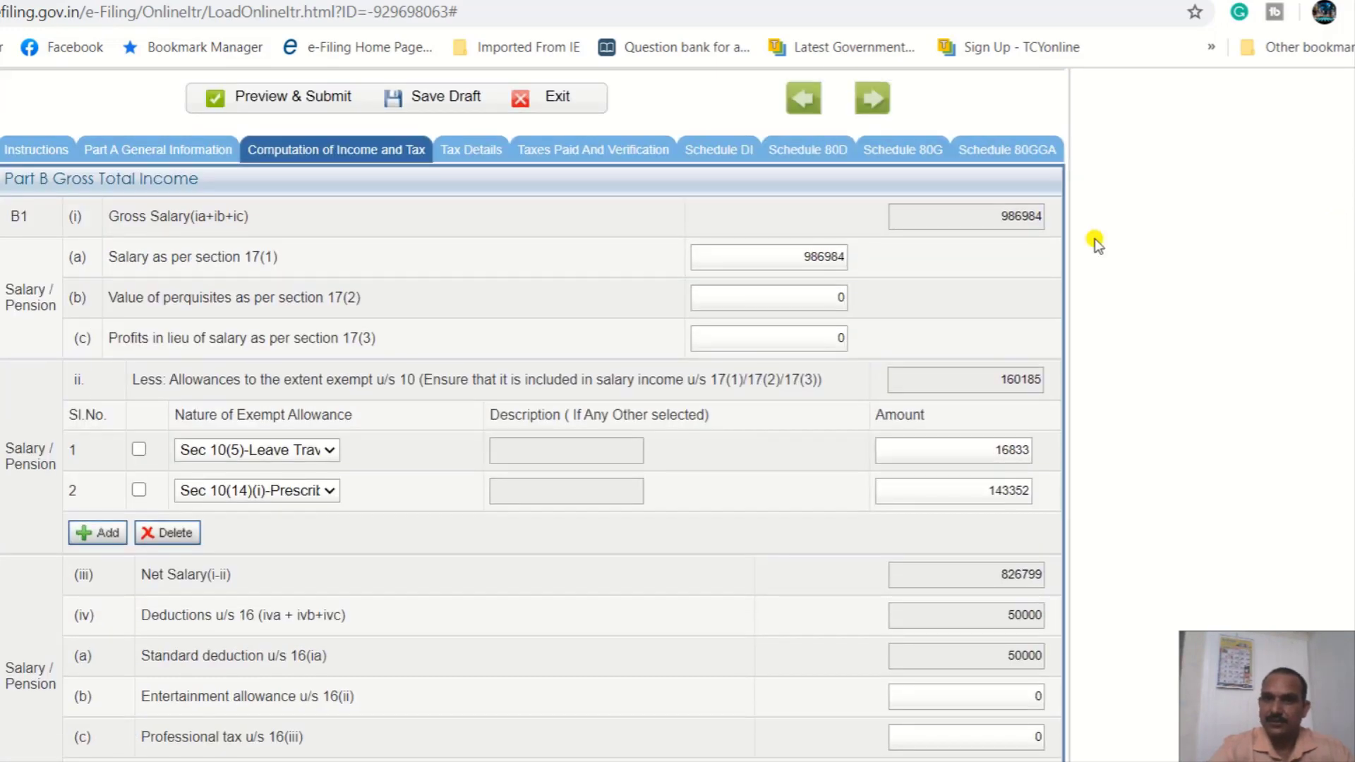
{"action": "left_click", "coordinate": [817, 150]}
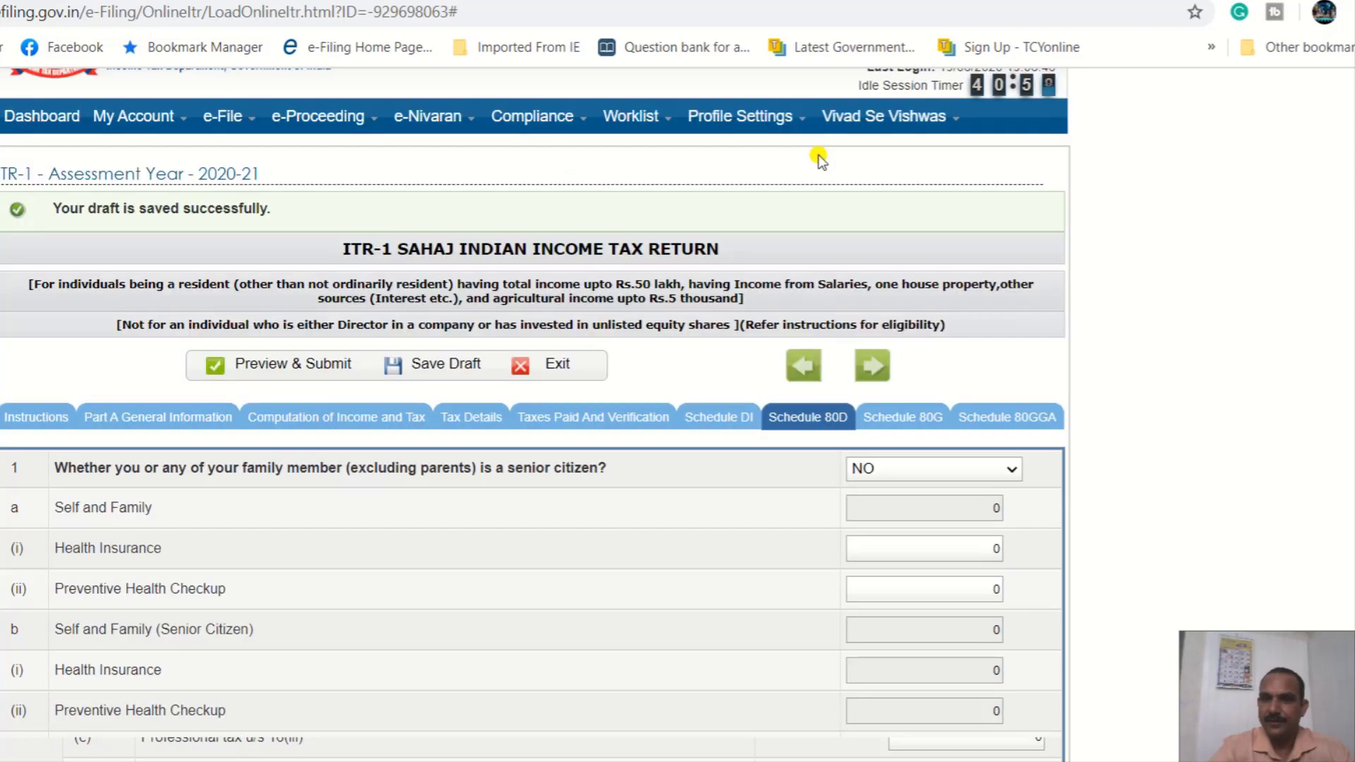
{"action": "scroll", "coordinate": [818, 154], "scroll_direction": "down", "scroll_amount": 3}
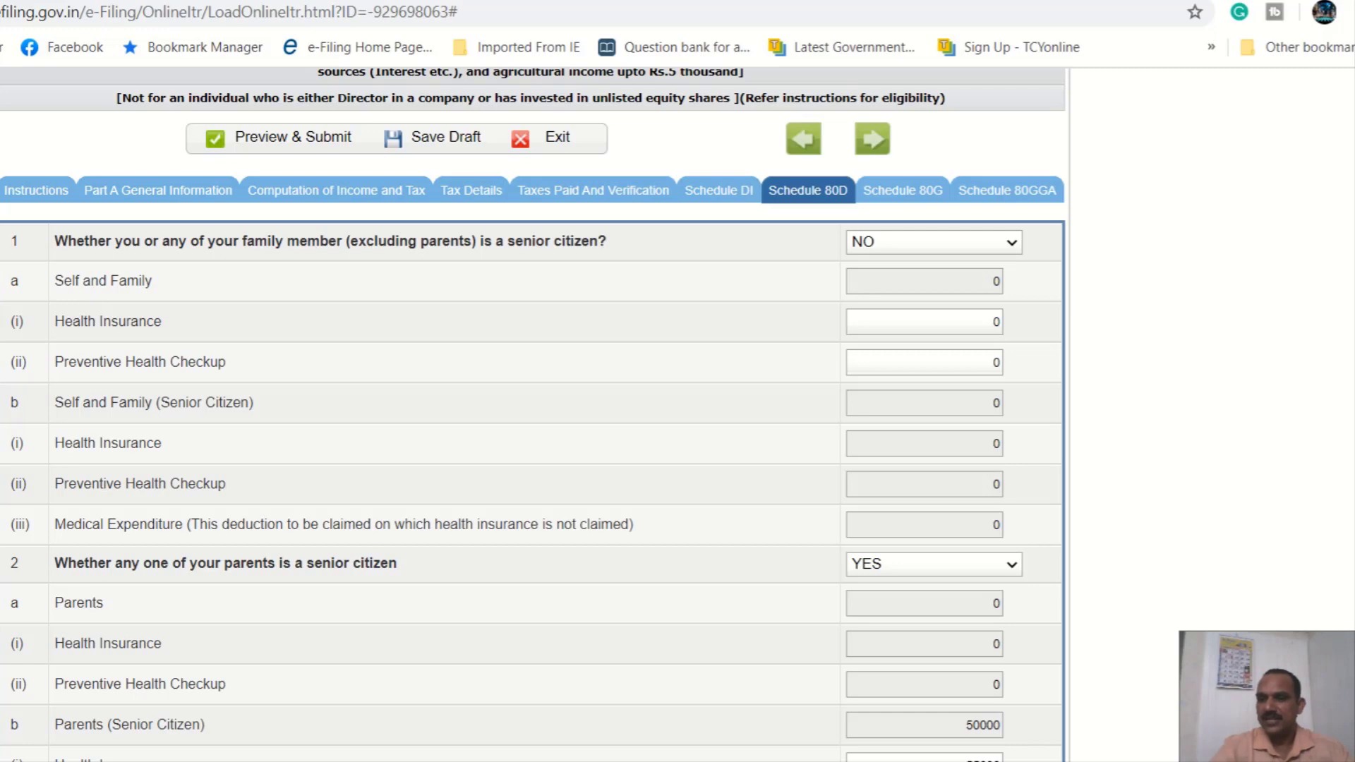
{"action": "scroll", "coordinate": [533, 415], "scroll_direction": "down", "scroll_amount": 1}
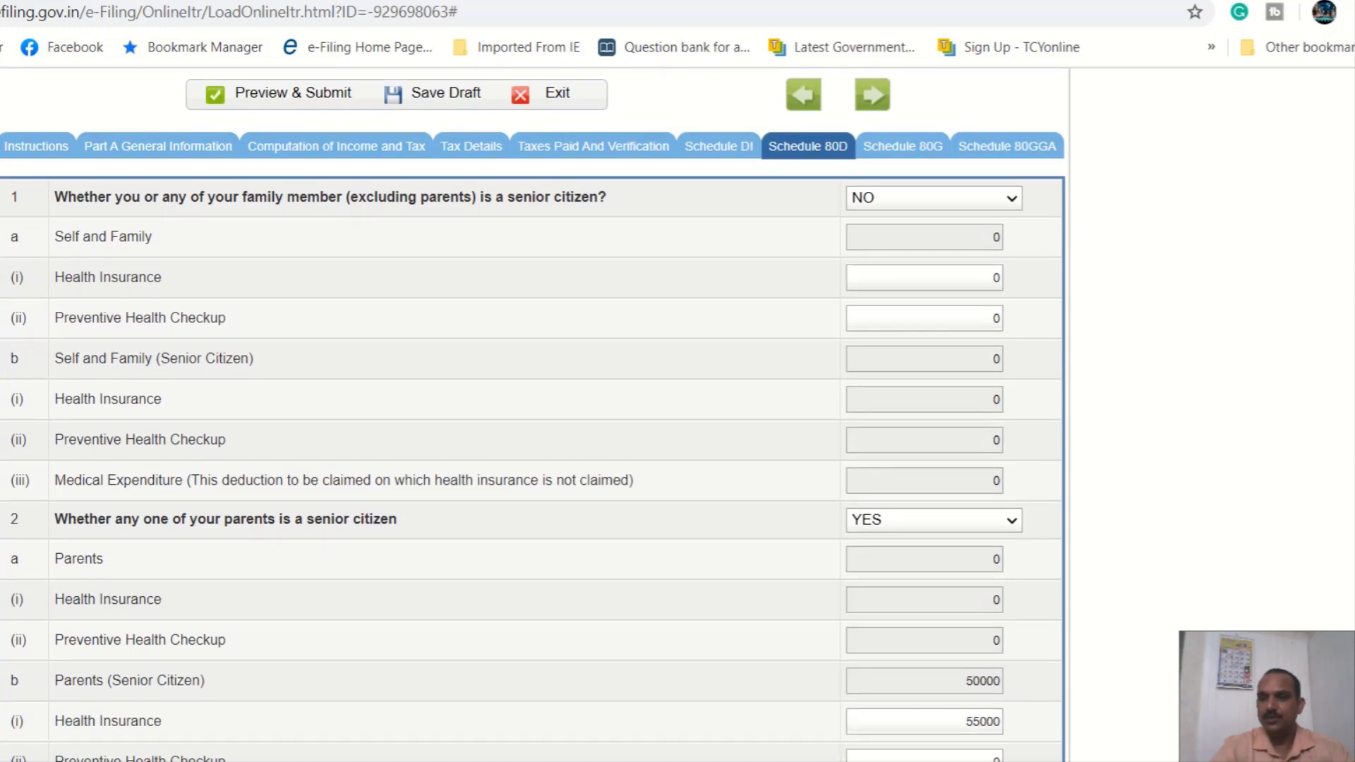
{"action": "scroll", "coordinate": [533, 414], "scroll_direction": "down", "scroll_amount": 4}
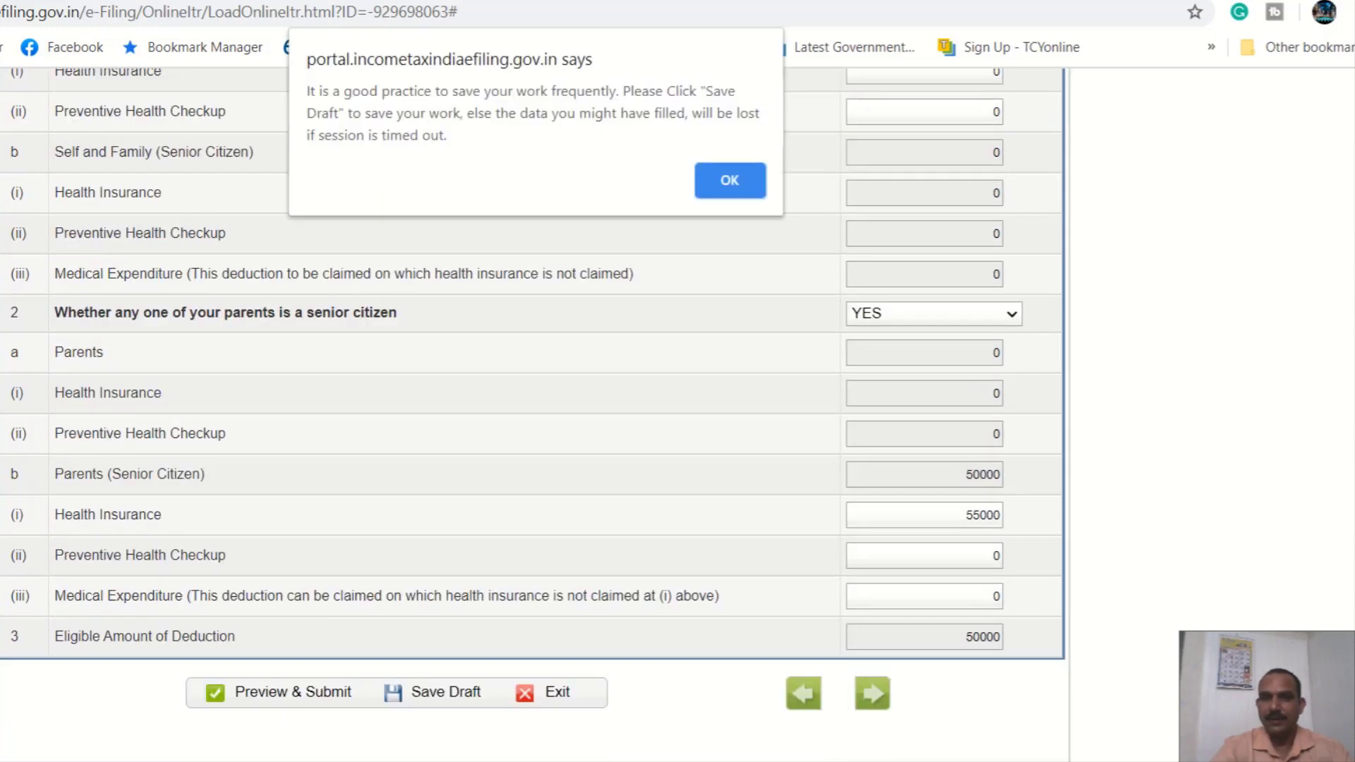
{"action": "left_click", "coordinate": [731, 182]}
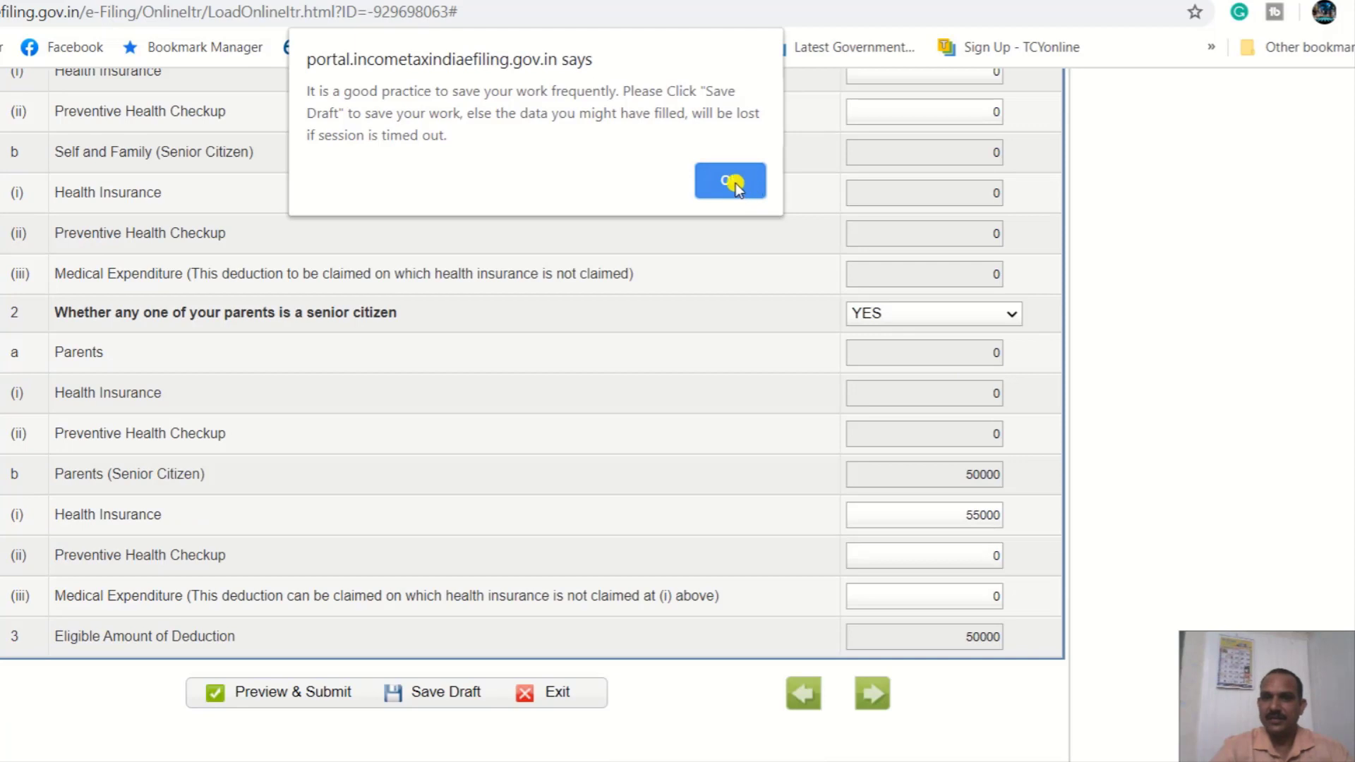
Save the draft, review the Computation of Income and Tax schedule from house property through total tax payable, and save again.
{"action": "left_click", "coordinate": [428, 699]}
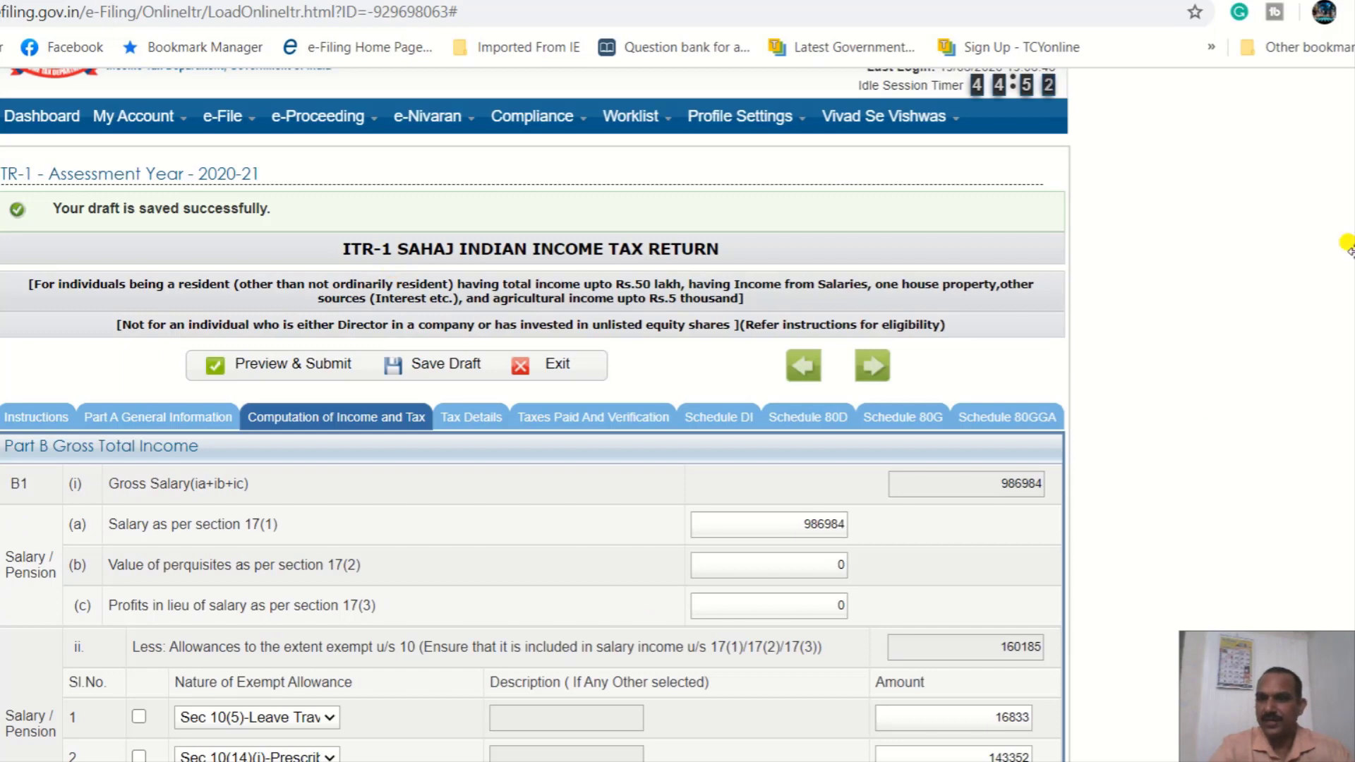
{"action": "scroll", "coordinate": [1348, 247], "scroll_direction": "down", "scroll_amount": 10}
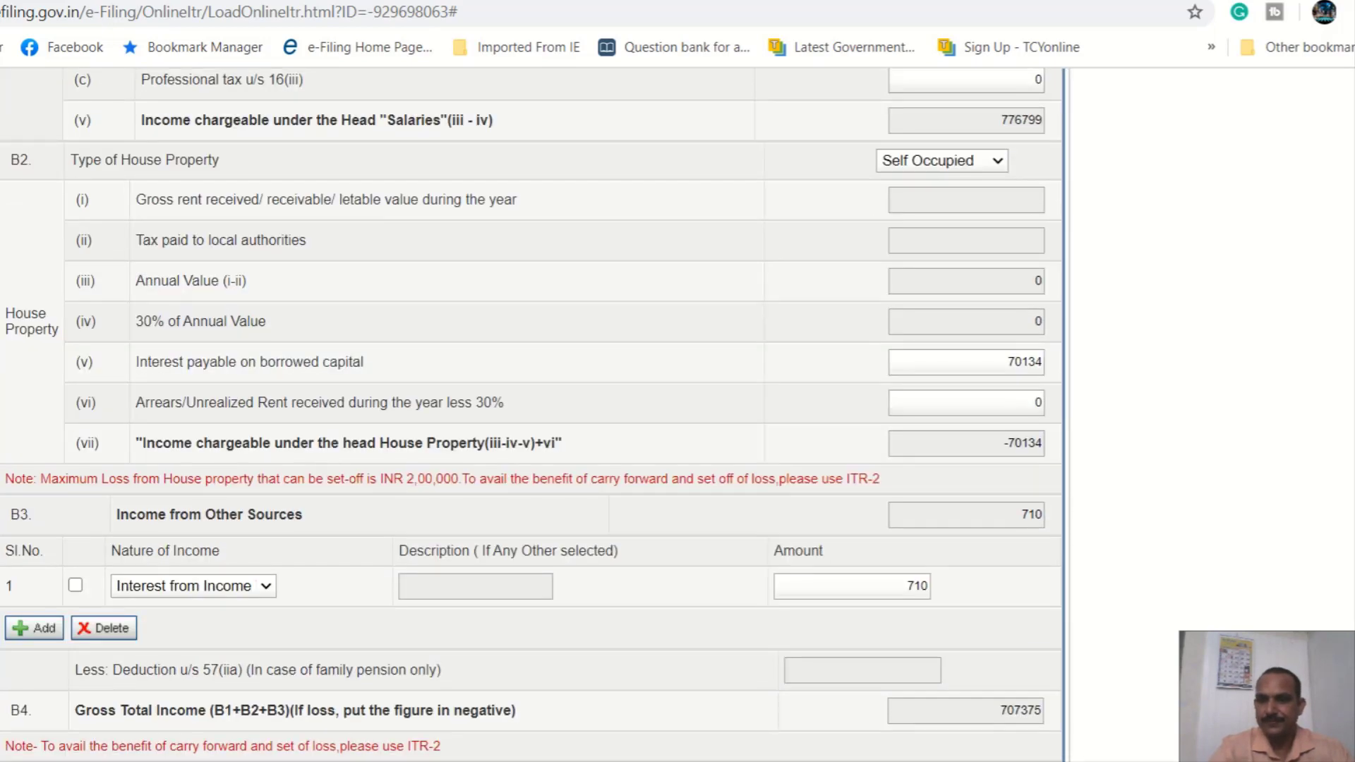
{"action": "scroll", "coordinate": [530, 415], "scroll_direction": "down", "scroll_amount": 8}
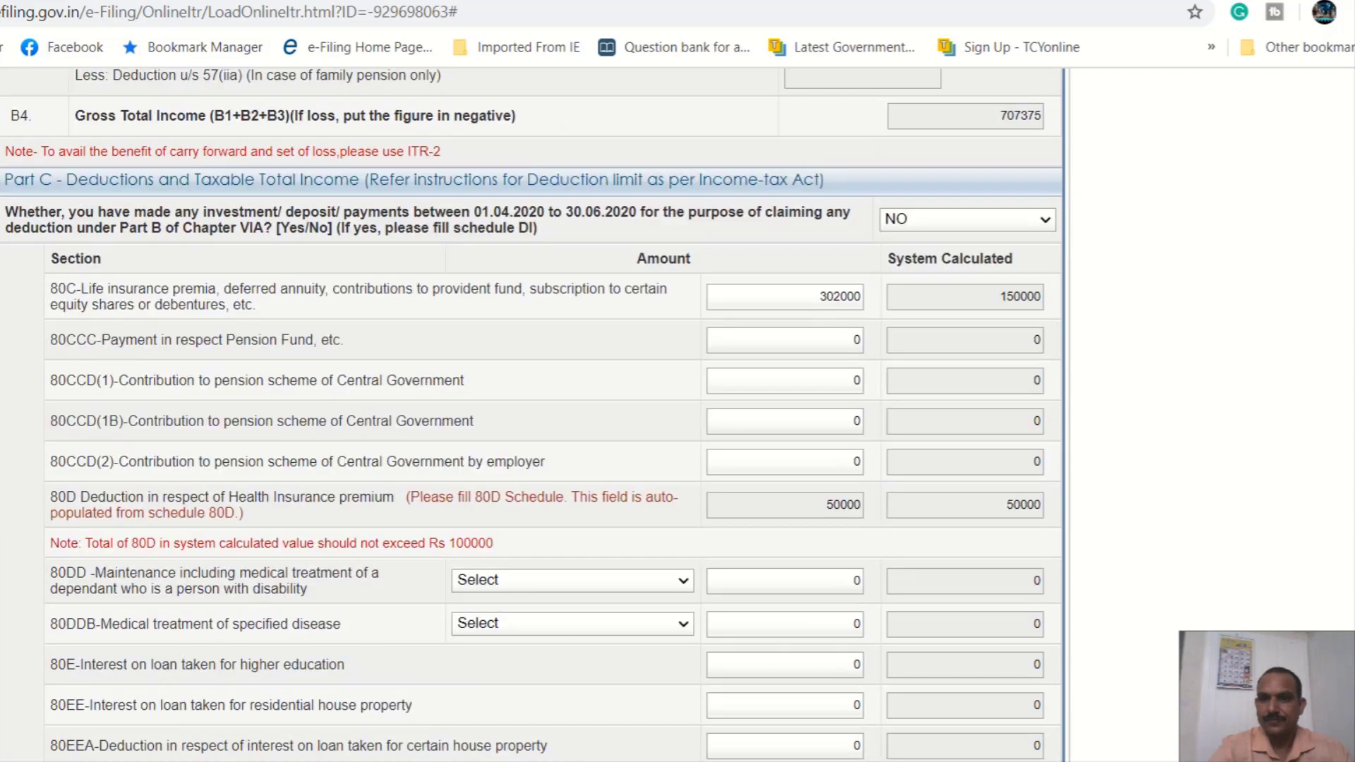
{"action": "scroll", "coordinate": [531, 415], "scroll_direction": "down", "scroll_amount": 4}
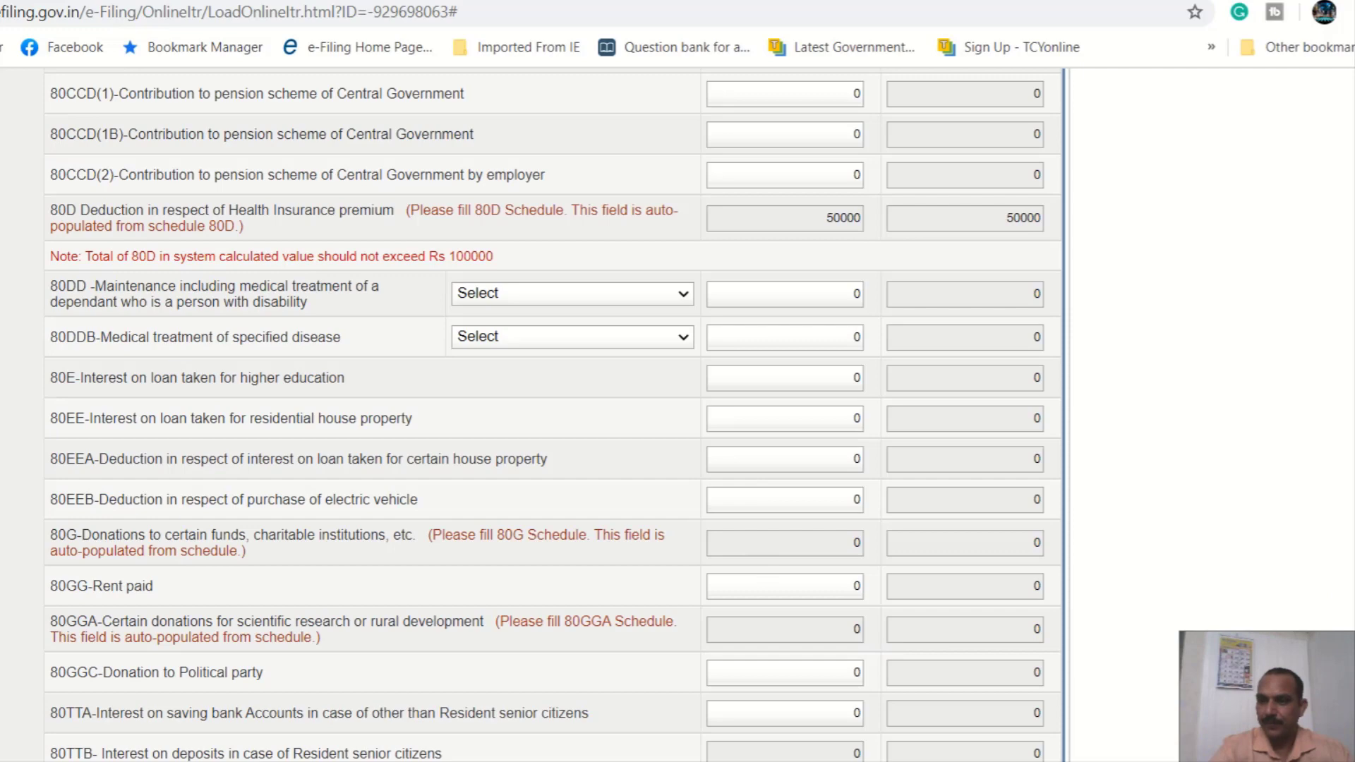
{"action": "scroll", "coordinate": [552, 415], "scroll_direction": "down", "scroll_amount": 6}
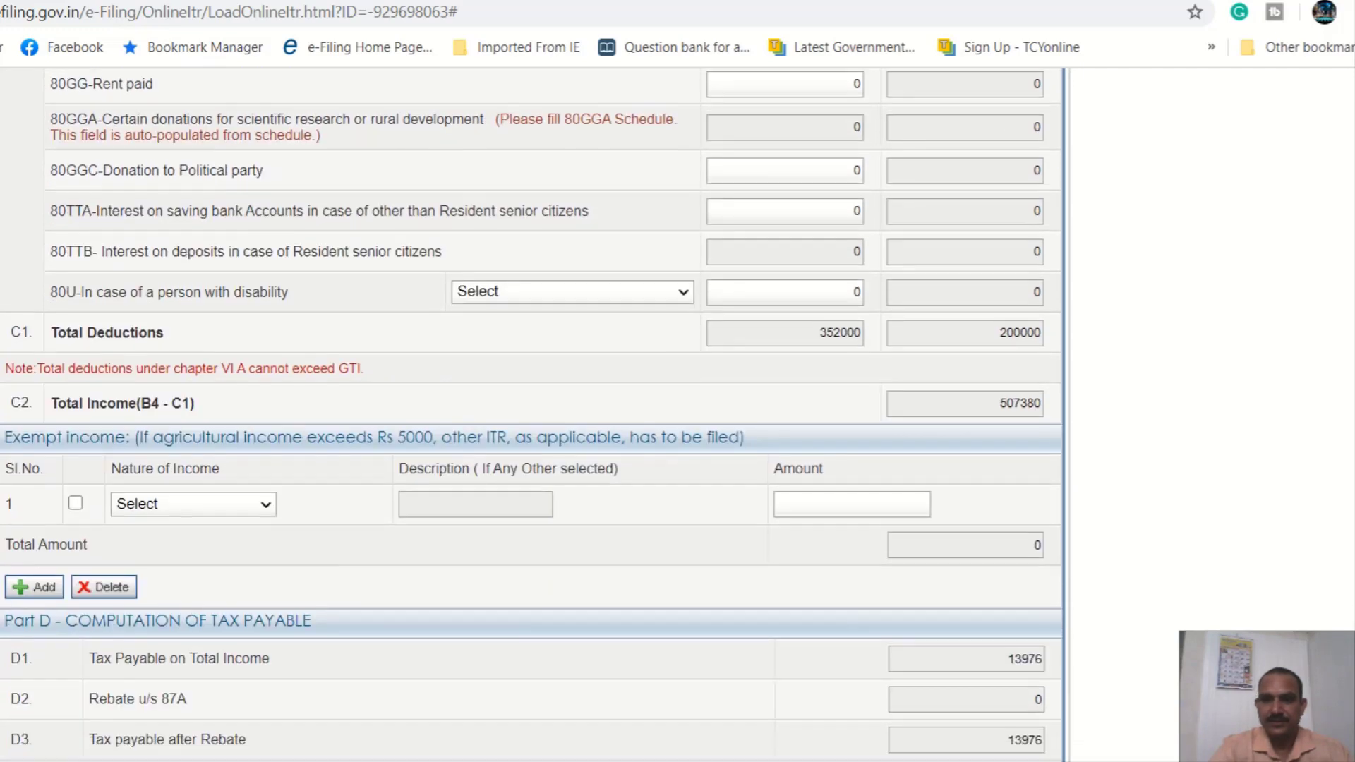
{"action": "scroll", "coordinate": [531, 415], "scroll_direction": "down", "scroll_amount": 1}
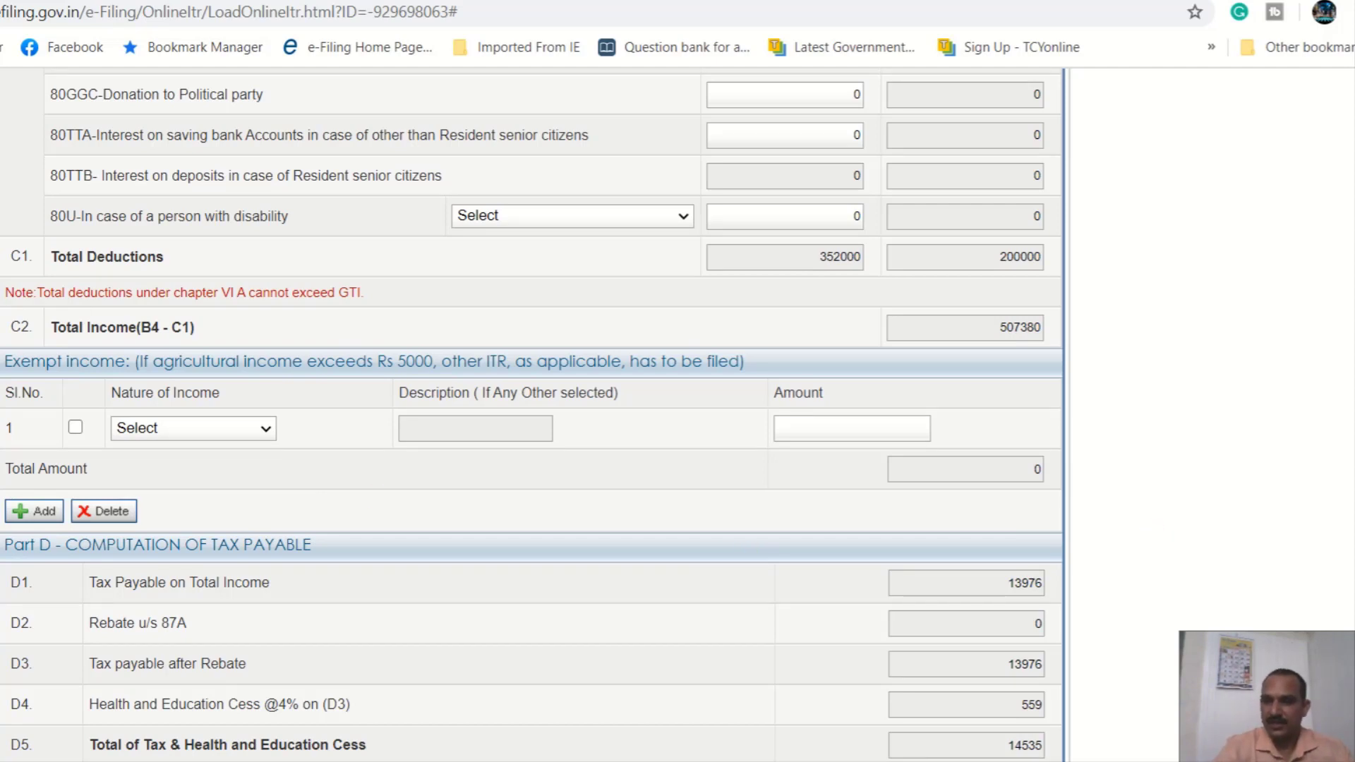
{"action": "scroll", "coordinate": [532, 384], "scroll_direction": "down", "scroll_amount": 5}
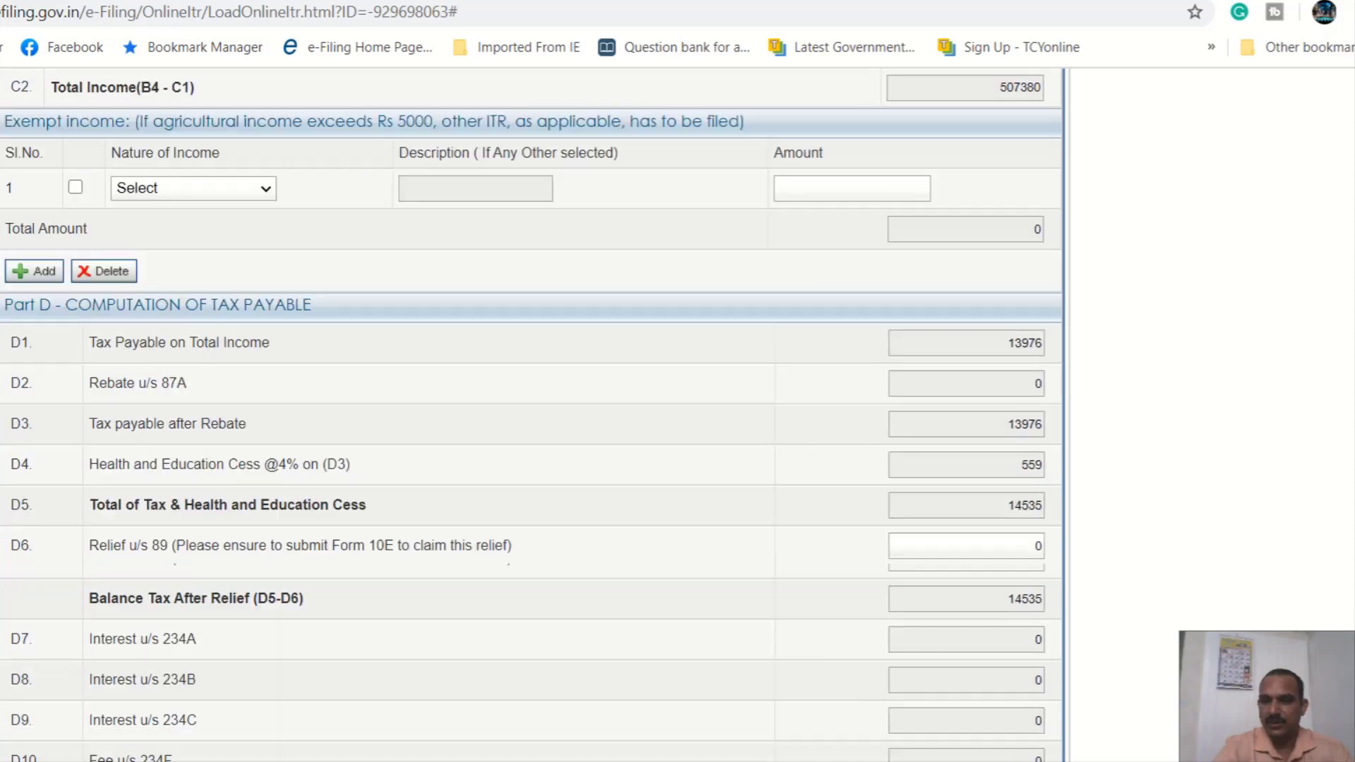
{"action": "scroll", "coordinate": [531, 384], "scroll_direction": "down", "scroll_amount": 2}
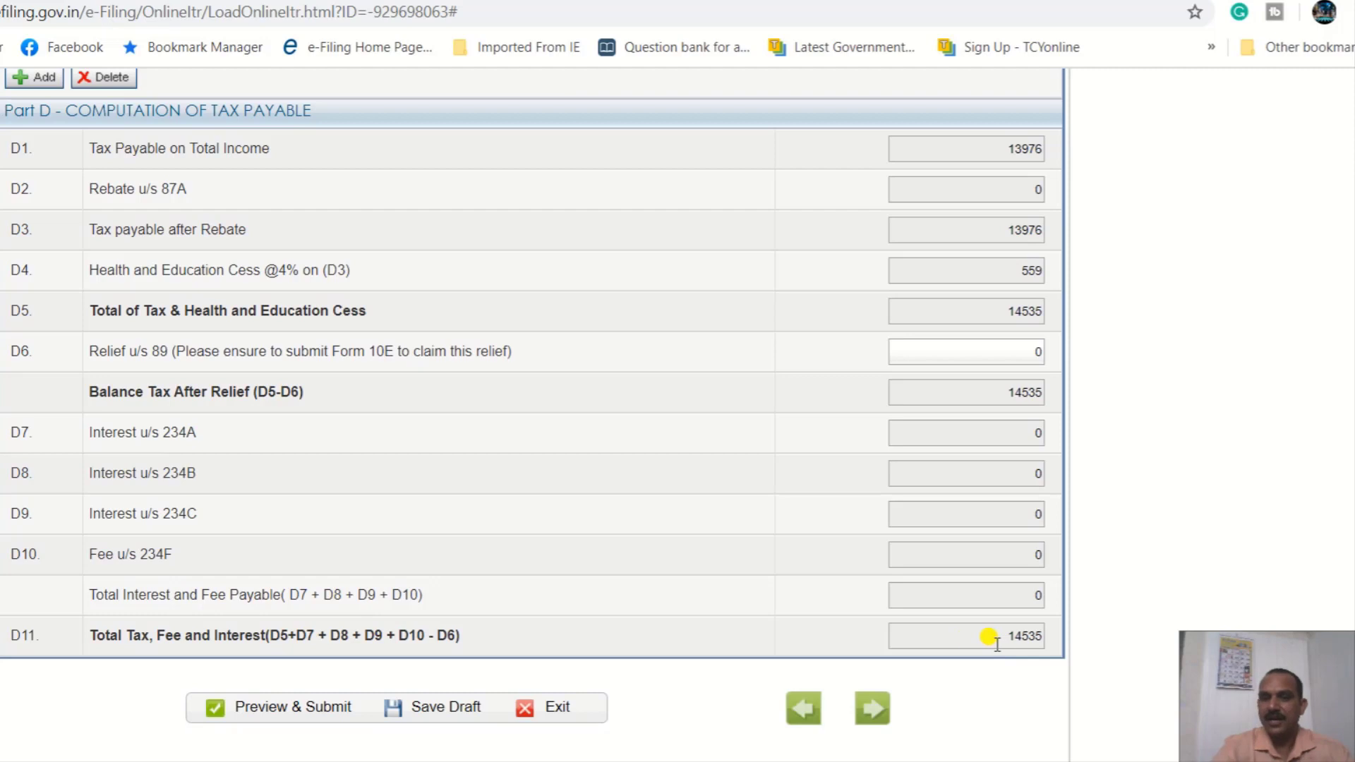
{"action": "left_click", "coordinate": [471, 709]}
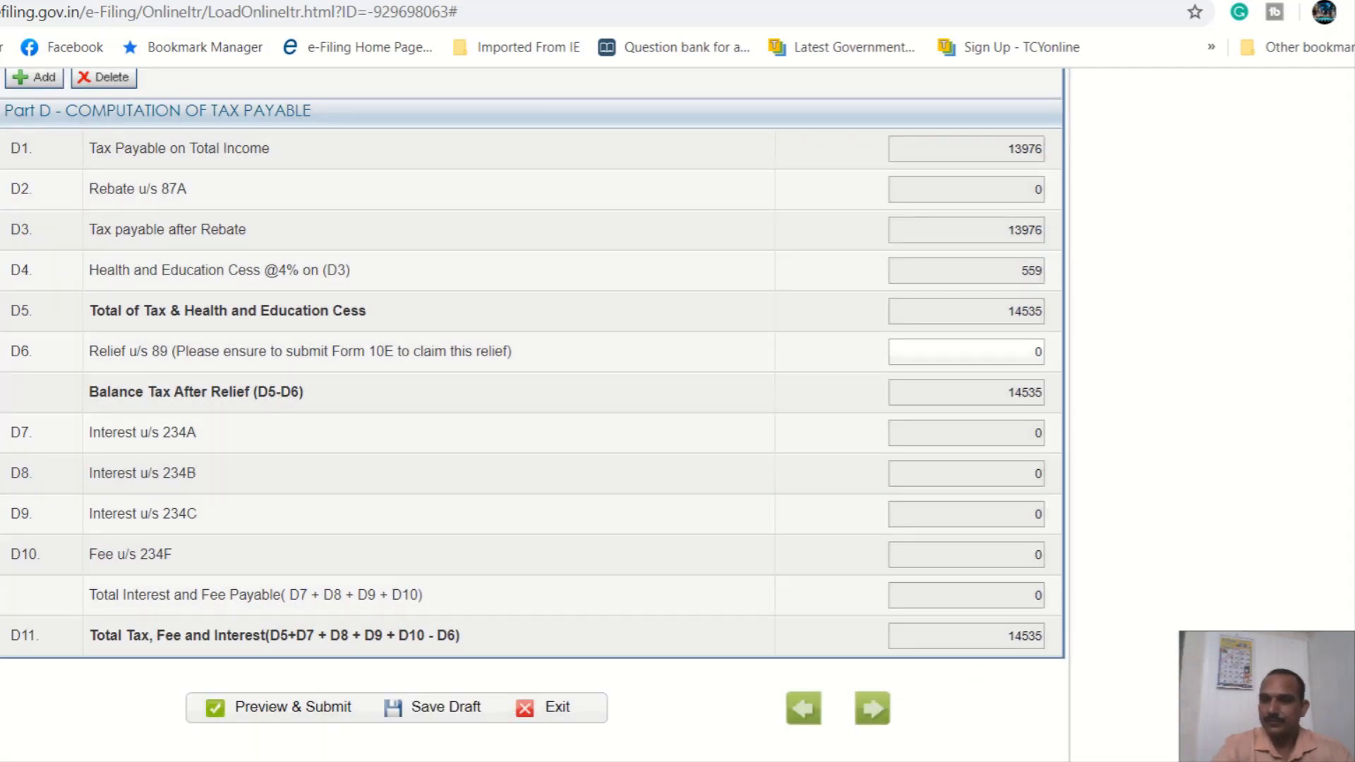
Open Tax Details and check the salary TDS entry's chargeable income and total tax deducted, plus the remaining TDS and TCS schedules.
{"action": "scroll", "coordinate": [1341, 424], "scroll_direction": "up", "scroll_amount": 20}
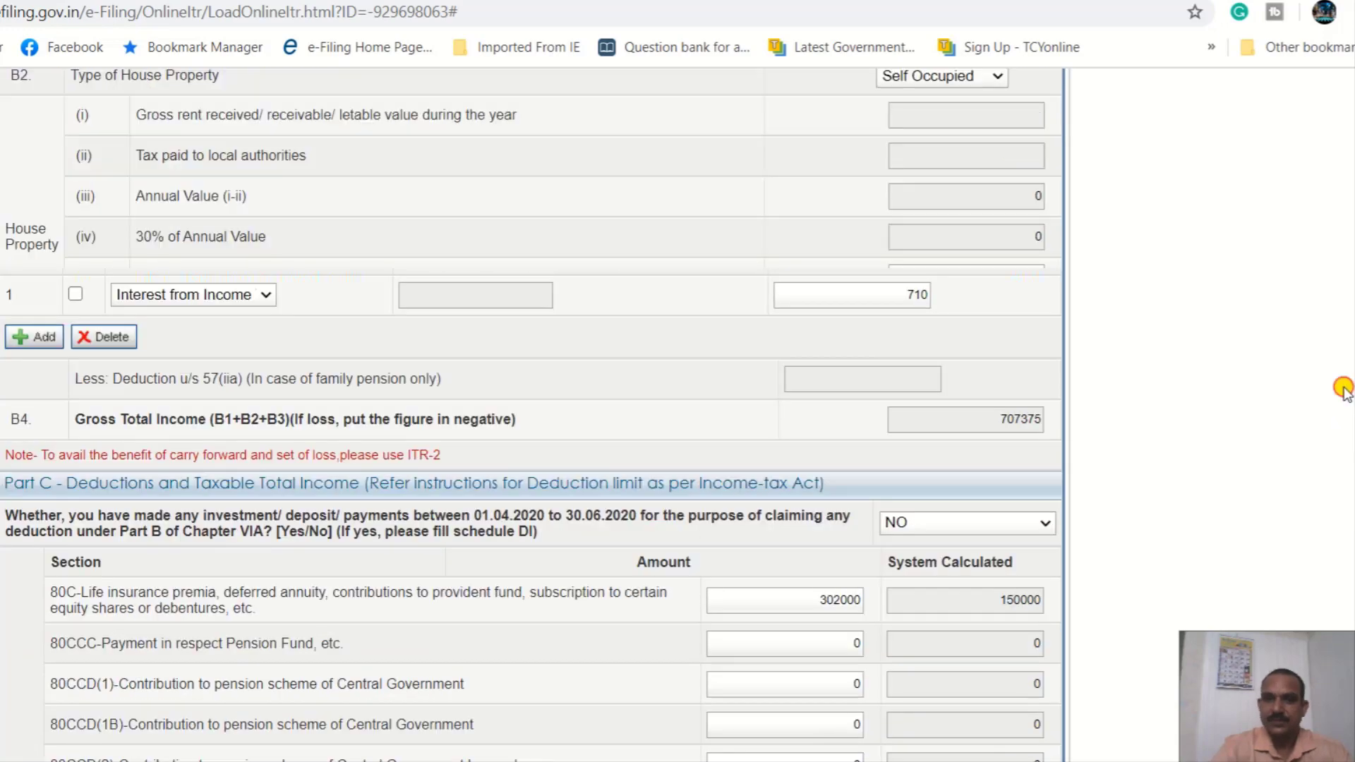
{"action": "scroll", "coordinate": [1310, 212], "scroll_direction": "up", "scroll_amount": 4}
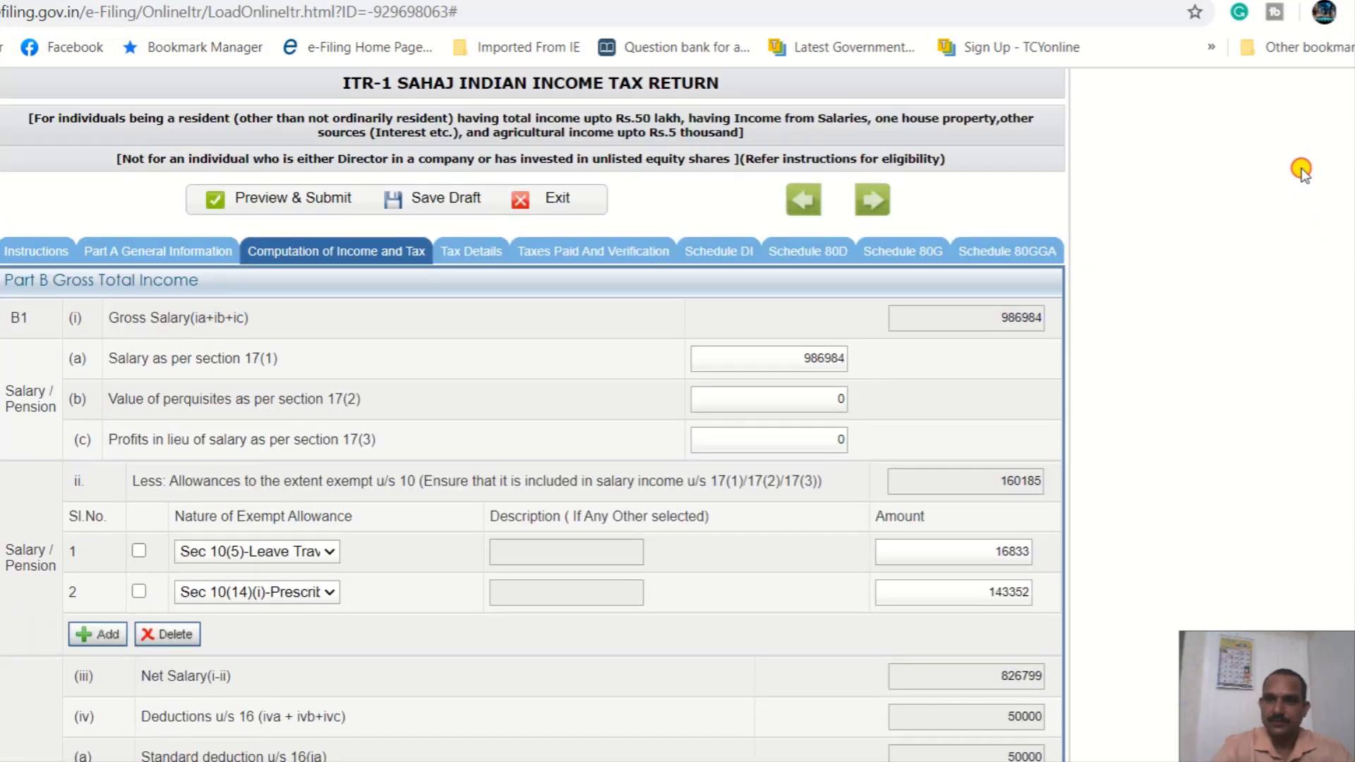
{"action": "left_click", "coordinate": [472, 251]}
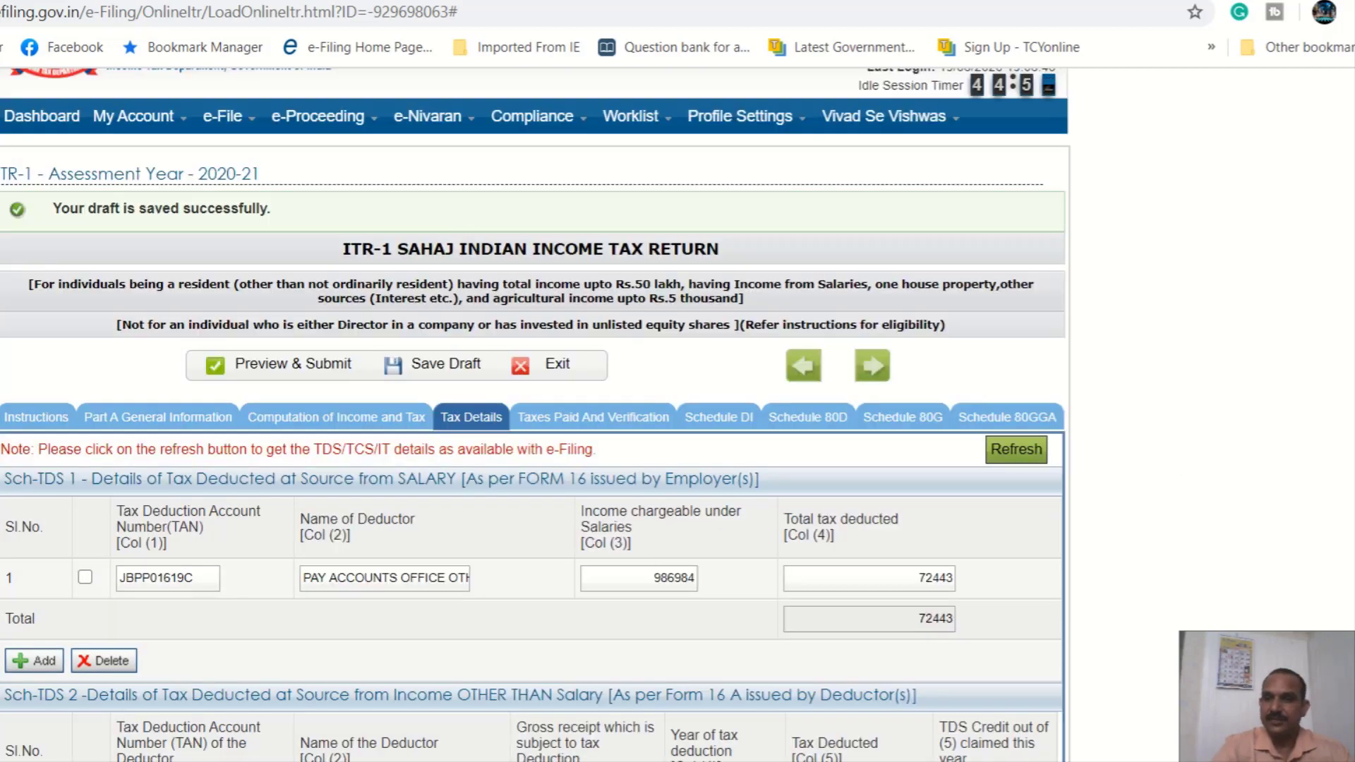
{"action": "scroll", "coordinate": [1189, 469], "scroll_direction": "down", "scroll_amount": 5}
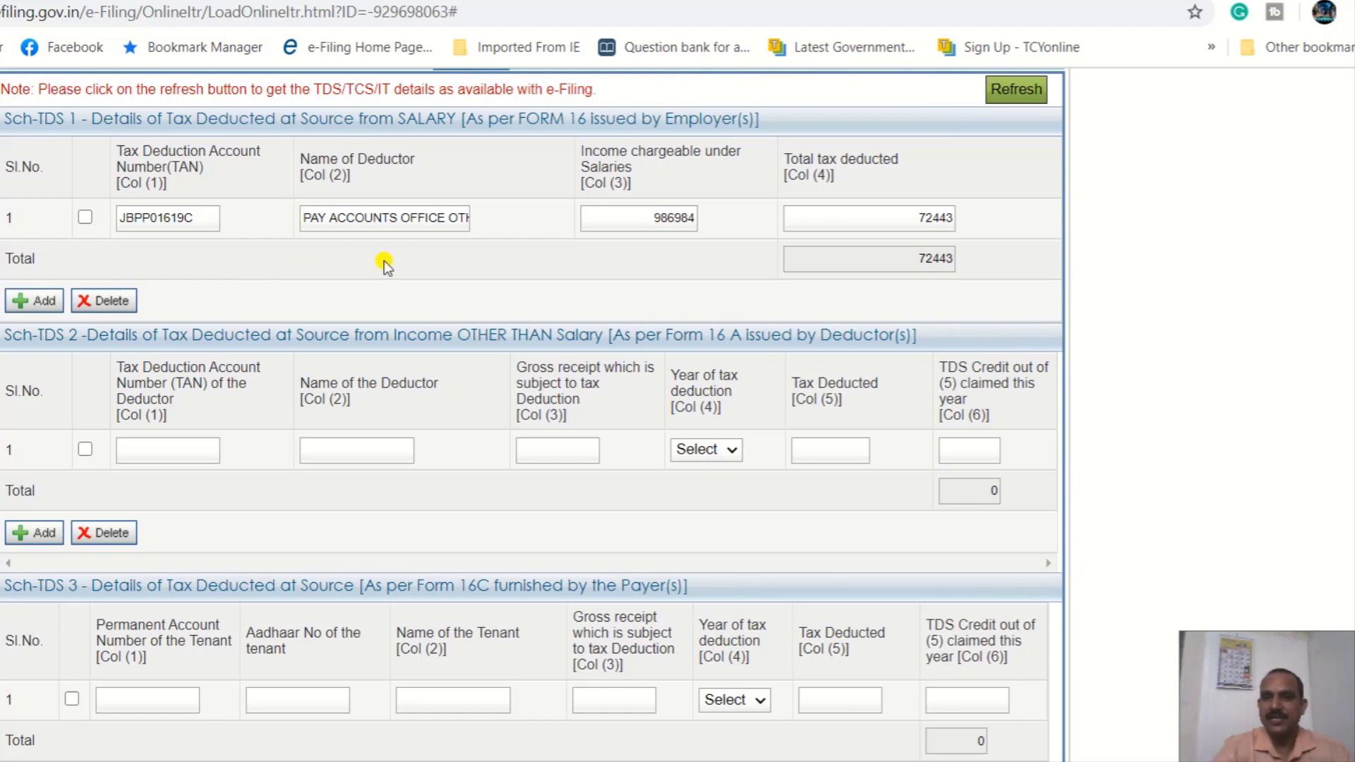
{"action": "left_click", "coordinate": [644, 219]}
{"action": "left_click_drag", "start_coordinate": [642, 220], "coordinate": [698, 221]}
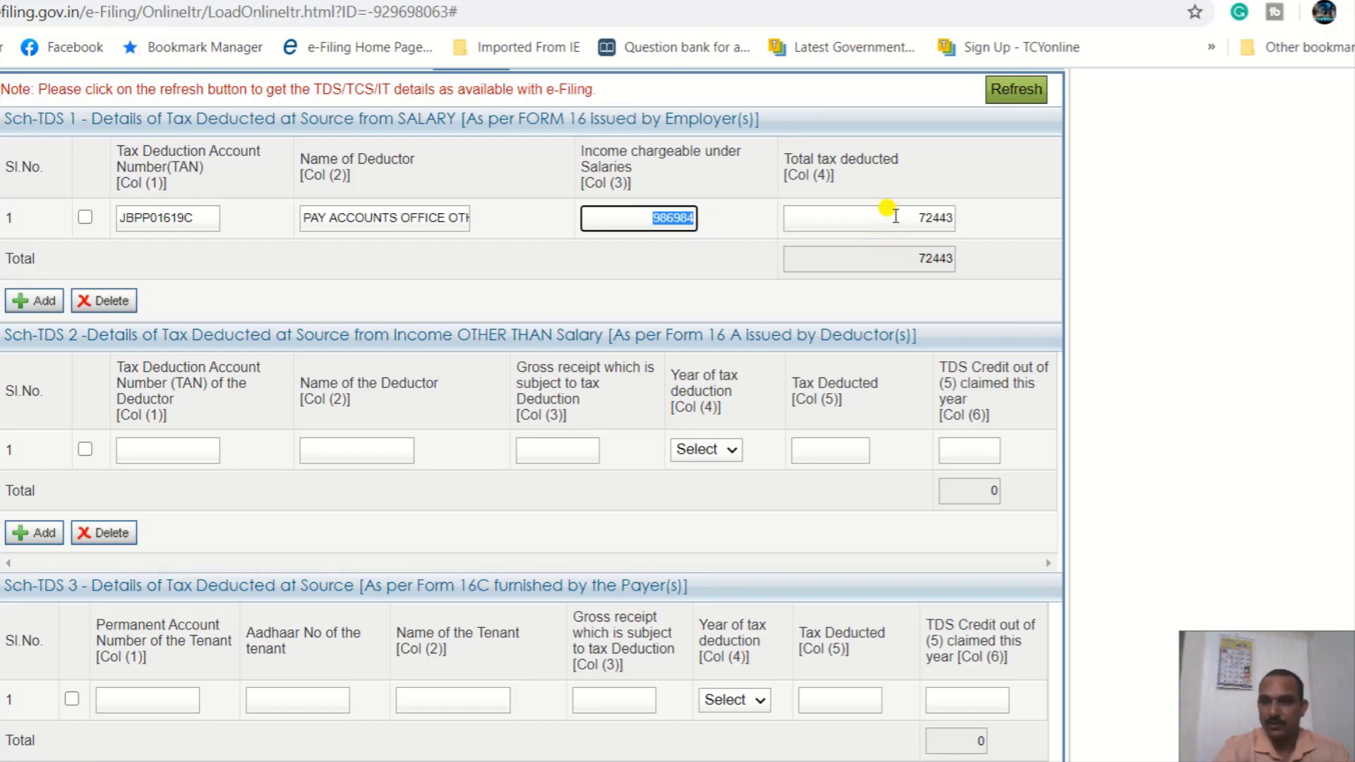
{"action": "left_click_drag", "start_coordinate": [889, 216], "coordinate": [970, 222]}
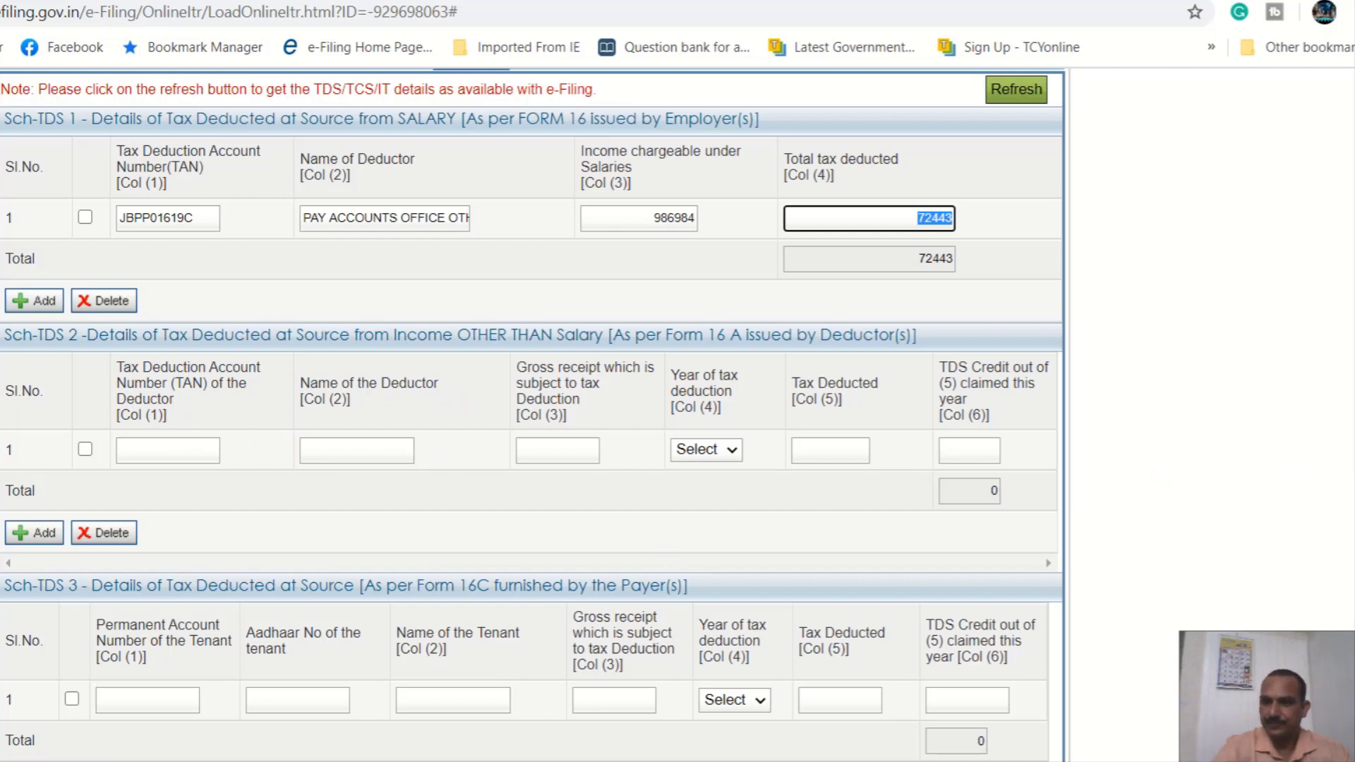
{"action": "scroll", "coordinate": [529, 416], "scroll_direction": "down", "scroll_amount": 6}
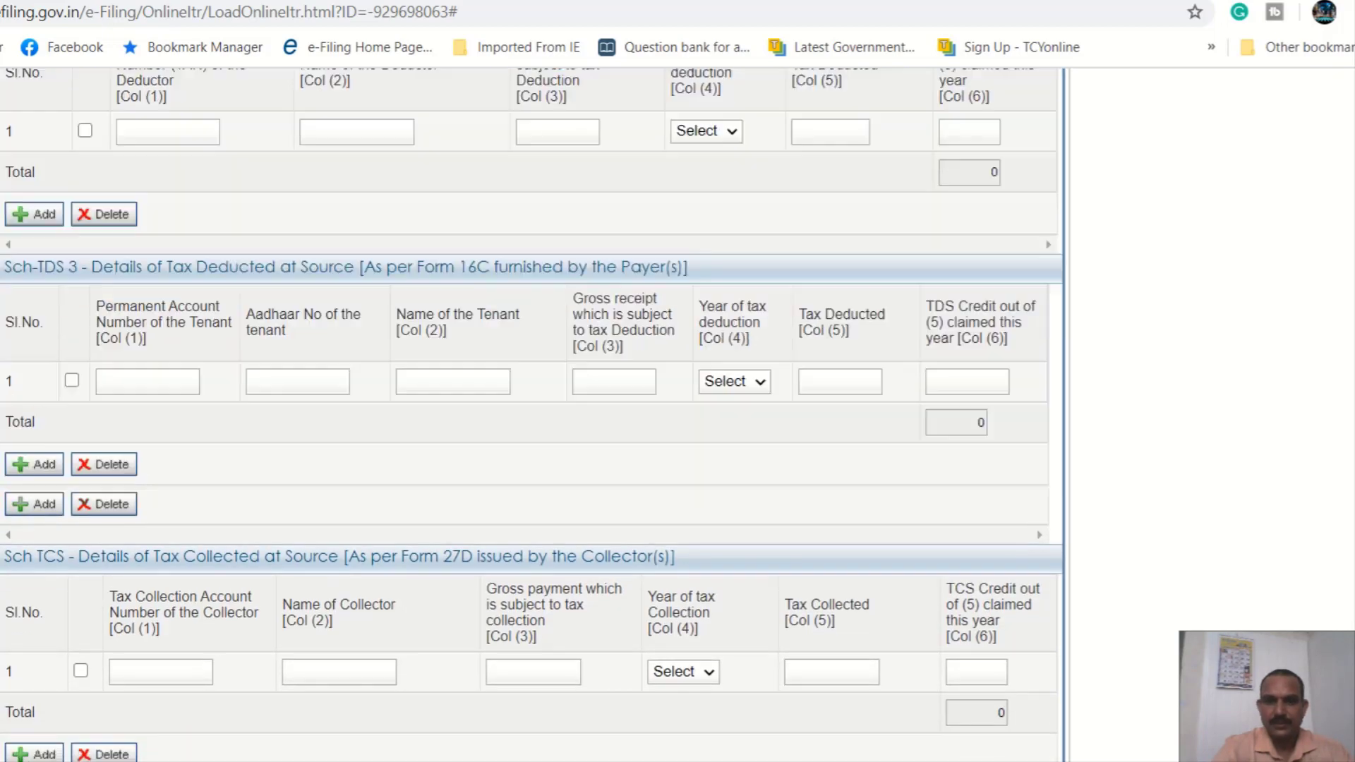
{"action": "scroll", "coordinate": [1233, 385], "scroll_direction": "down", "scroll_amount": 3}
{"action": "scroll", "coordinate": [1234, 385], "scroll_direction": "up", "scroll_amount": 2}
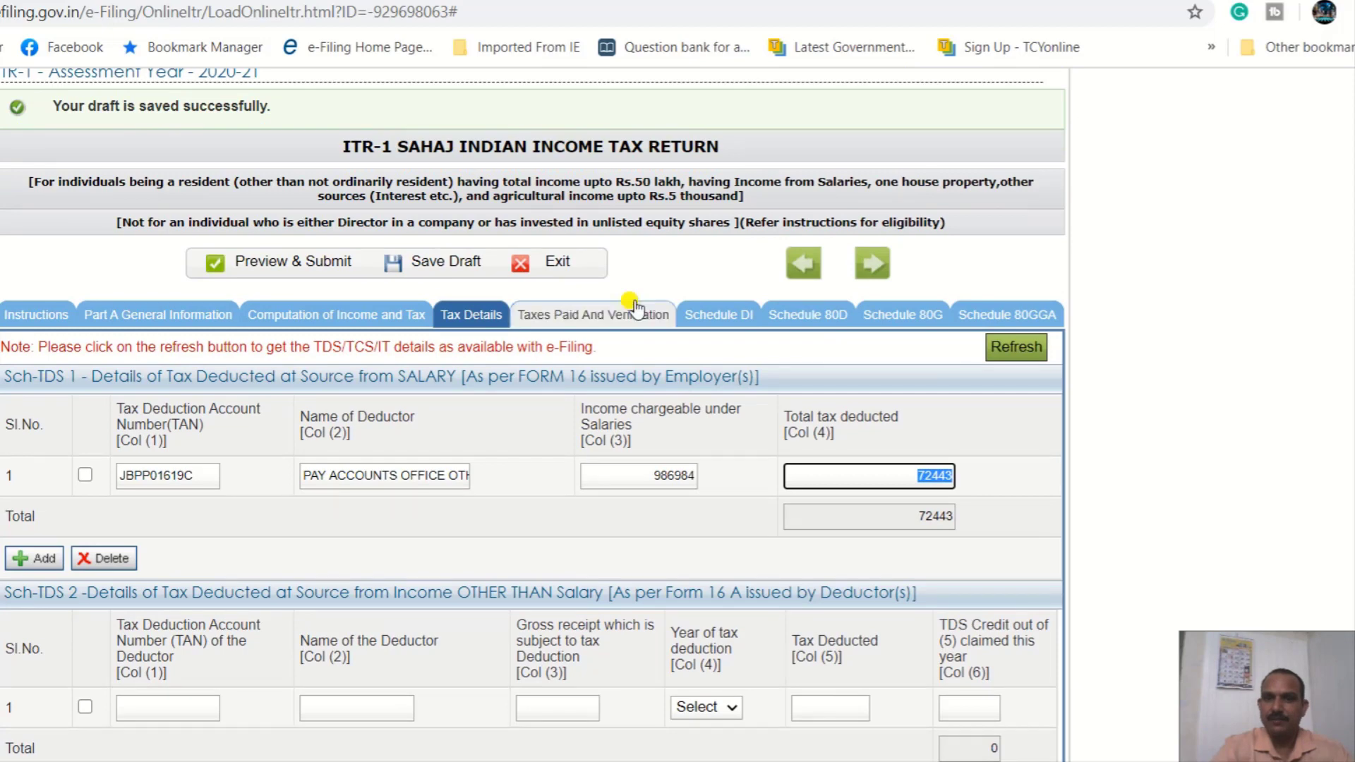
Open Taxes Paid and Verification and check the total TDS claimed, the refund, the advance tax and the refund bank account.
{"action": "left_click", "coordinate": [633, 315]}
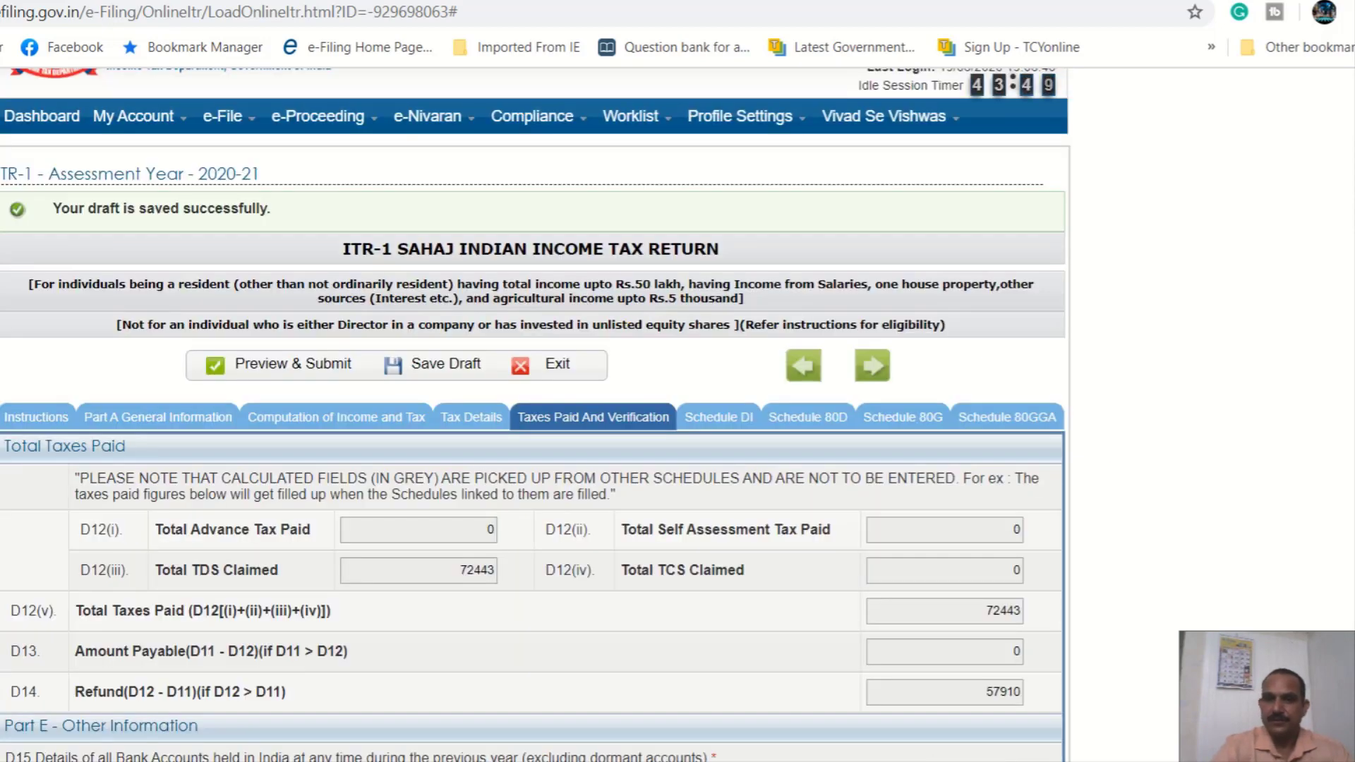
{"action": "scroll", "coordinate": [1105, 478], "scroll_direction": "down", "scroll_amount": 3}
{"action": "scroll", "coordinate": [537, 415], "scroll_direction": "down", "scroll_amount": 4}
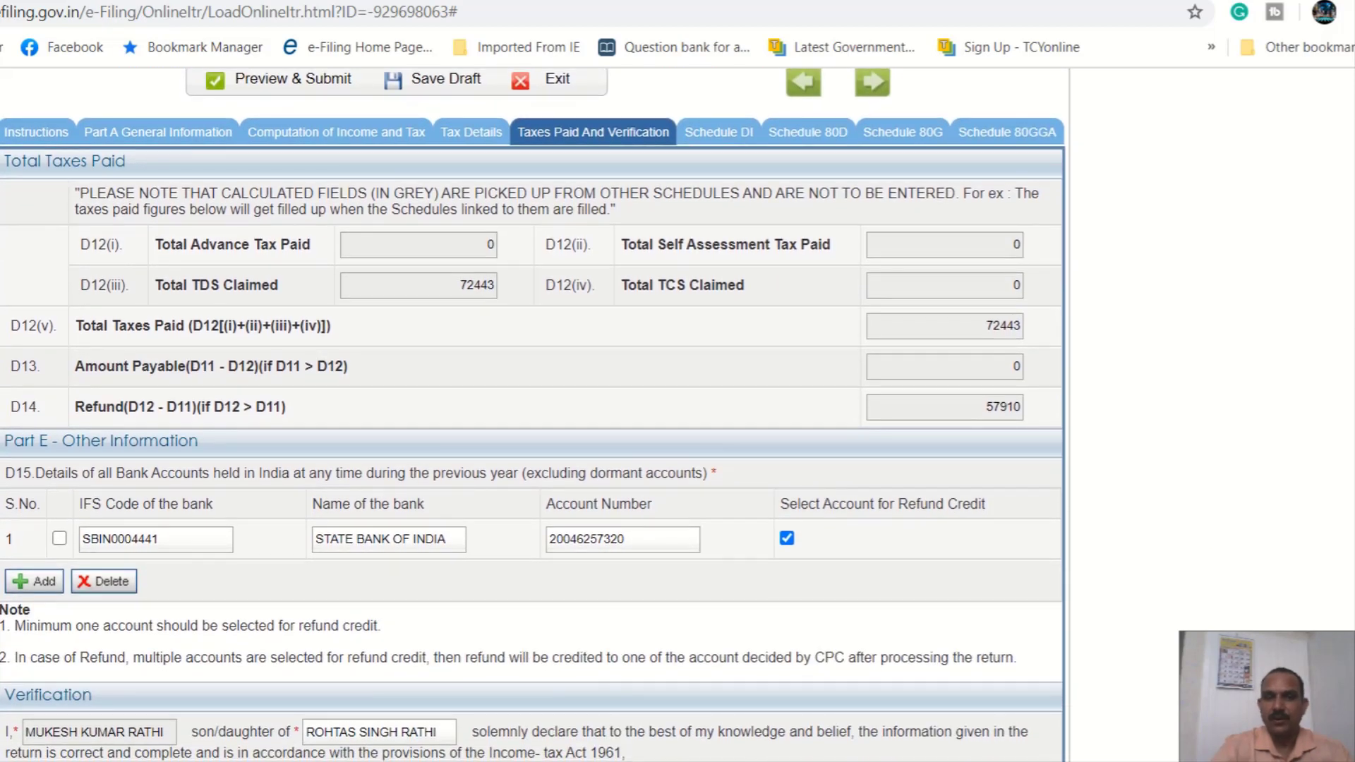
{"action": "scroll", "coordinate": [533, 415], "scroll_direction": "down", "scroll_amount": 1}
{"action": "scroll", "coordinate": [534, 415], "scroll_direction": "down", "scroll_amount": 1}
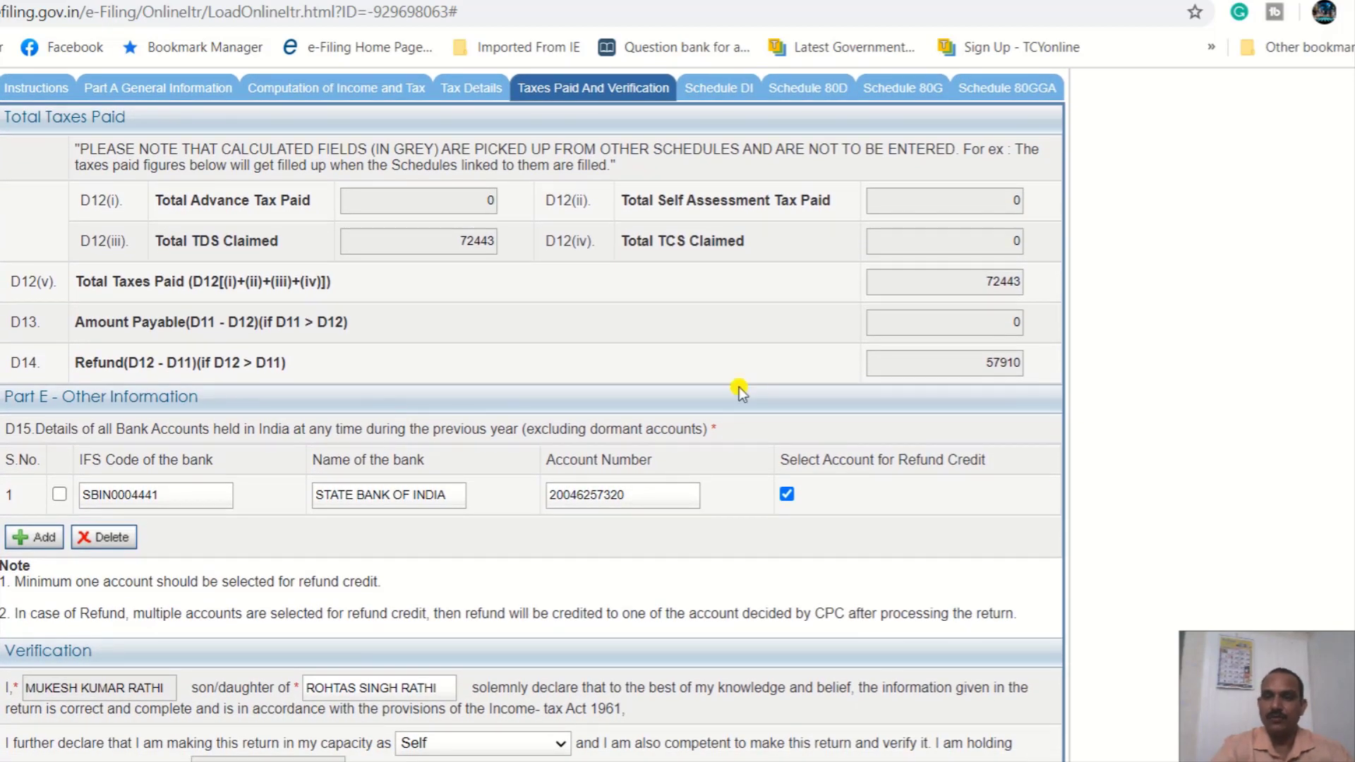
{"action": "left_click", "coordinate": [450, 240]}
{"action": "left_click_drag", "start_coordinate": [450, 240], "coordinate": [497, 244]}
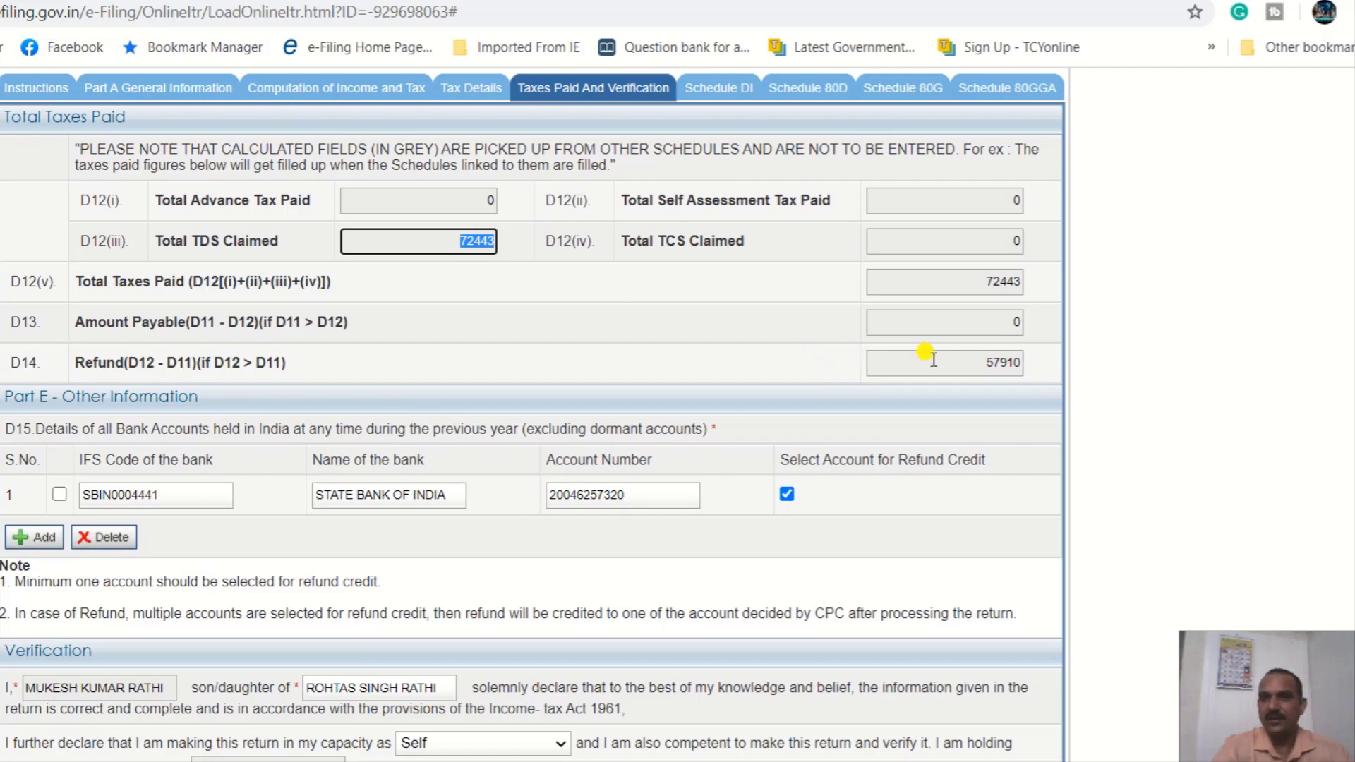
{"action": "left_click_drag", "start_coordinate": [921, 357], "coordinate": [1043, 362]}
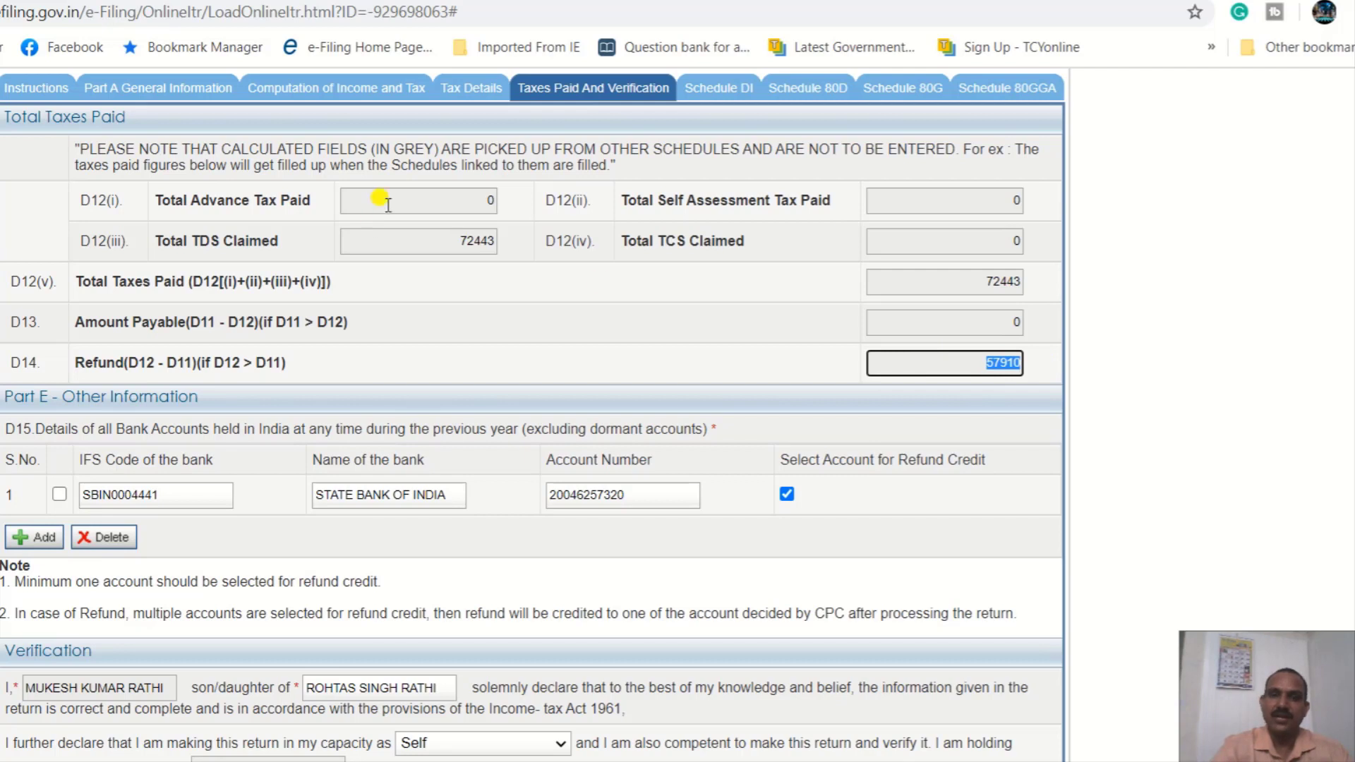
{"action": "left_click", "coordinate": [470, 206]}
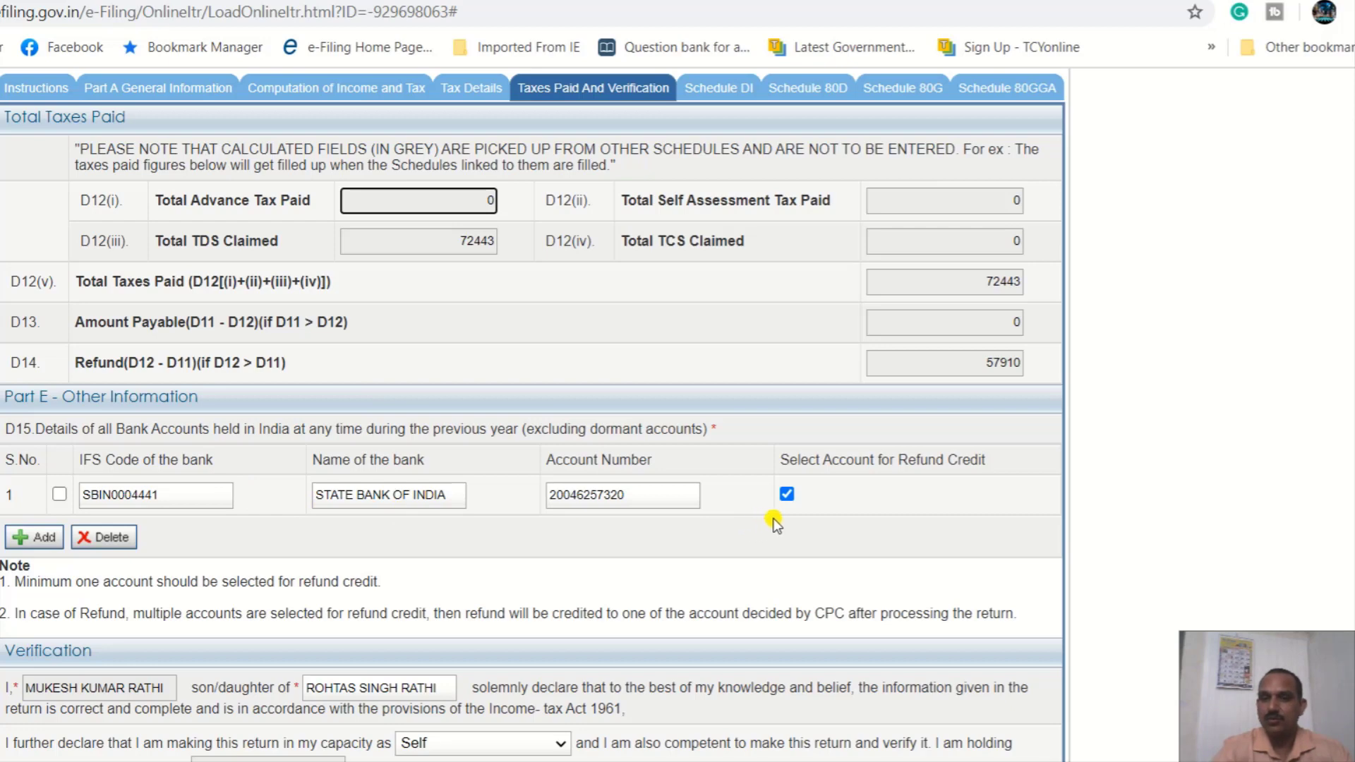
Select Self as the capacity in which the return is made in the Verification declaration.
{"action": "scroll", "coordinate": [124, 281], "scroll_direction": "down", "scroll_amount": 4}
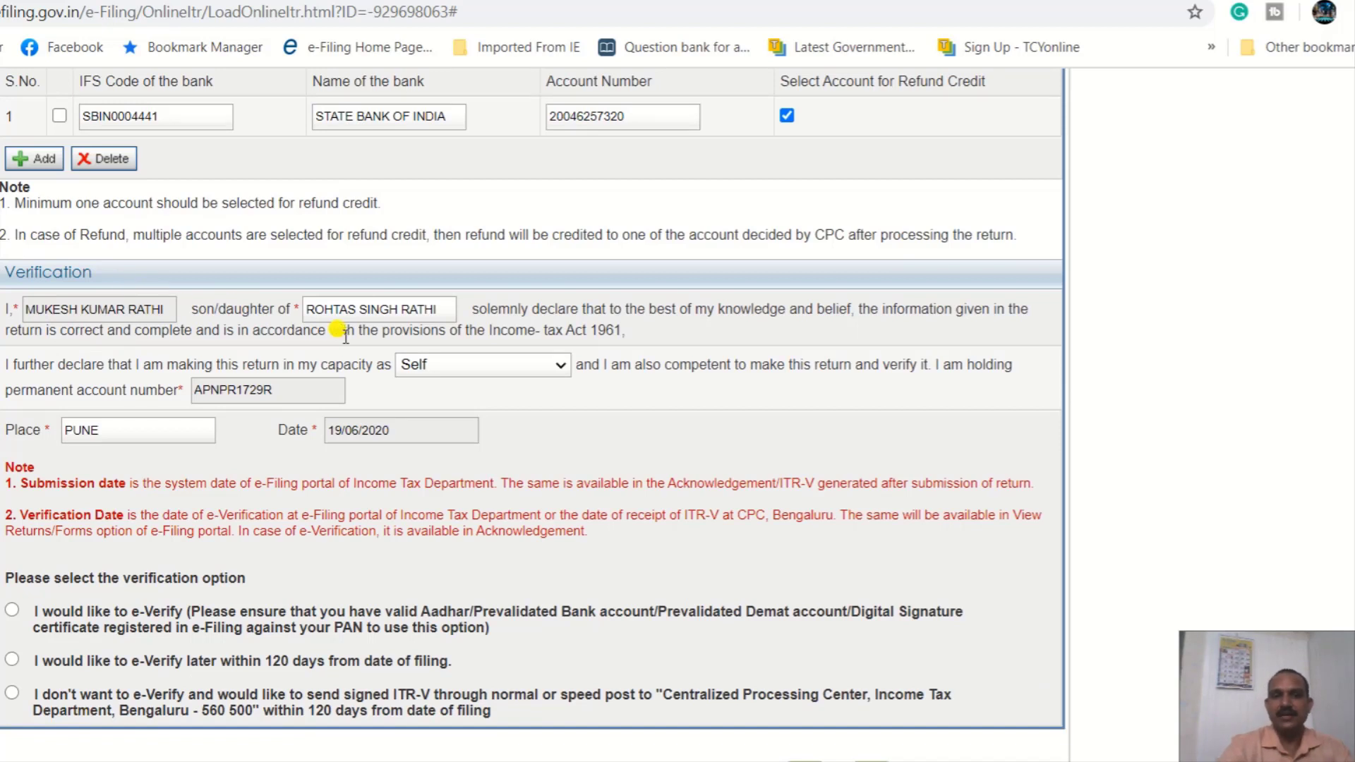
{"action": "left_click", "coordinate": [531, 366]}
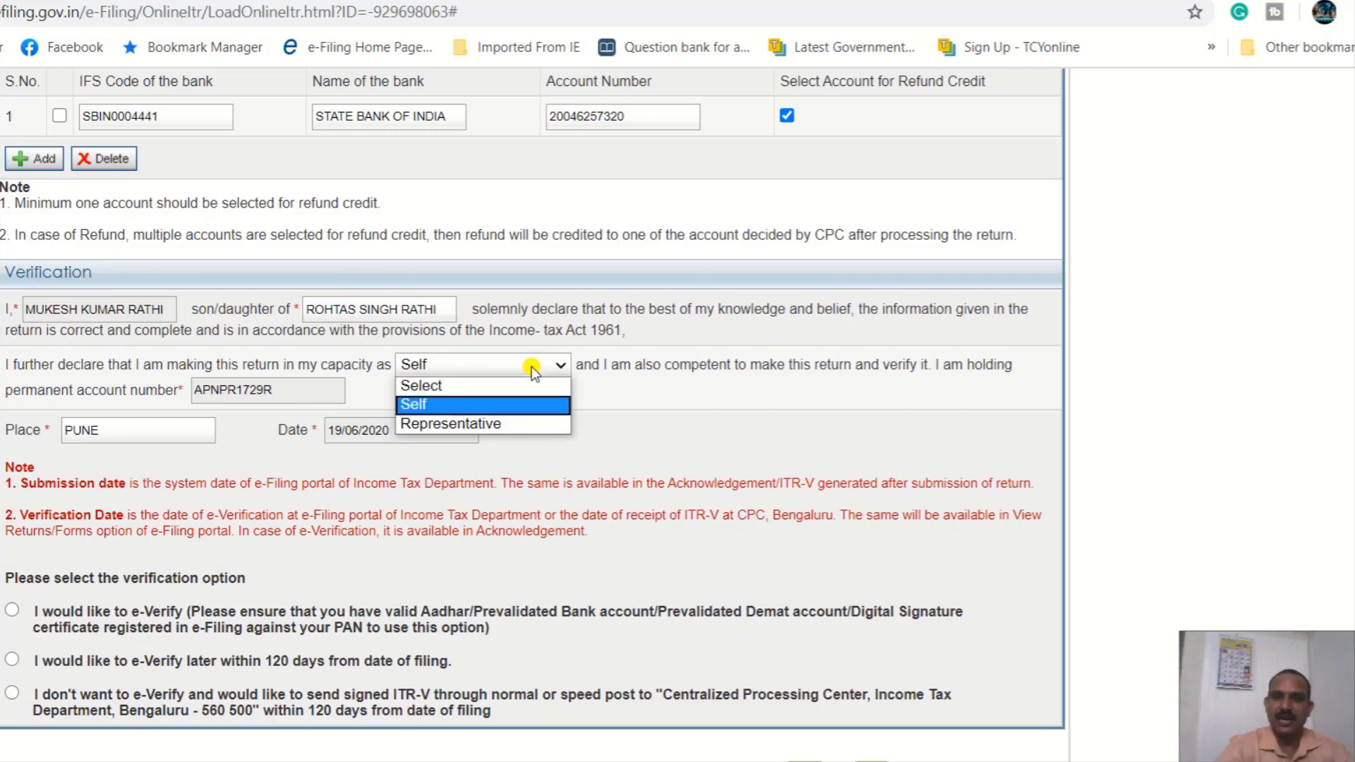
{"action": "left_click", "coordinate": [525, 403]}
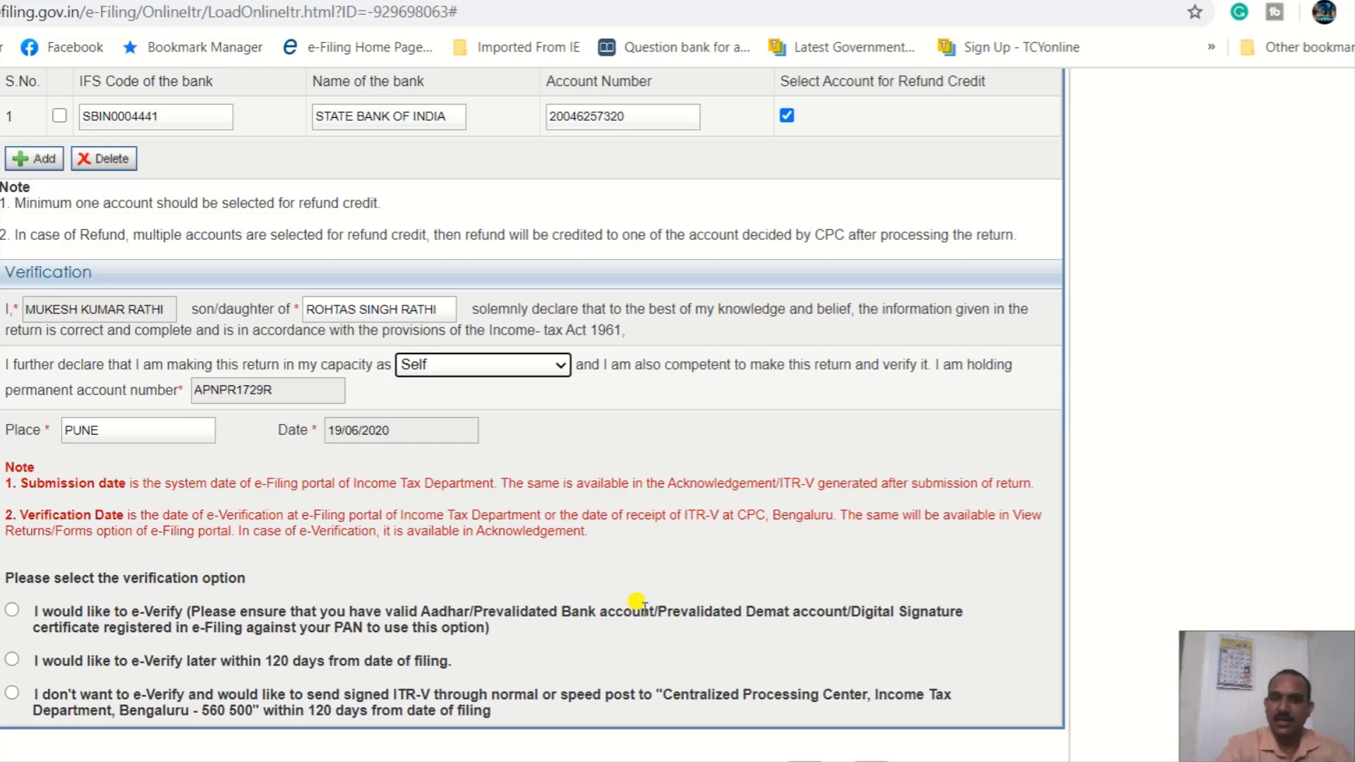
Choose the "I would like to e-Verify" verification option, save the draft and dismiss the save reminder.
{"action": "scroll", "coordinate": [531, 395], "scroll_direction": "down", "scroll_amount": 1}
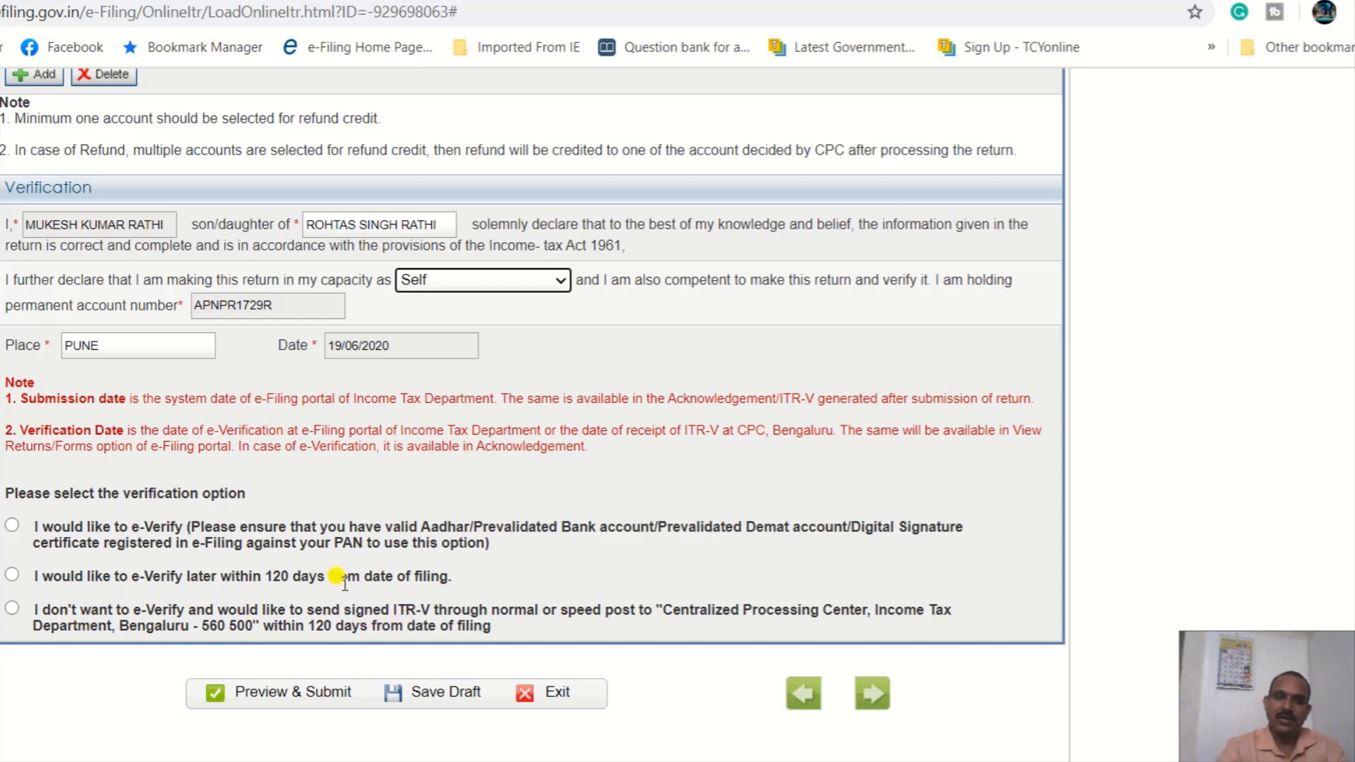
{"action": "left_click", "coordinate": [10, 526]}
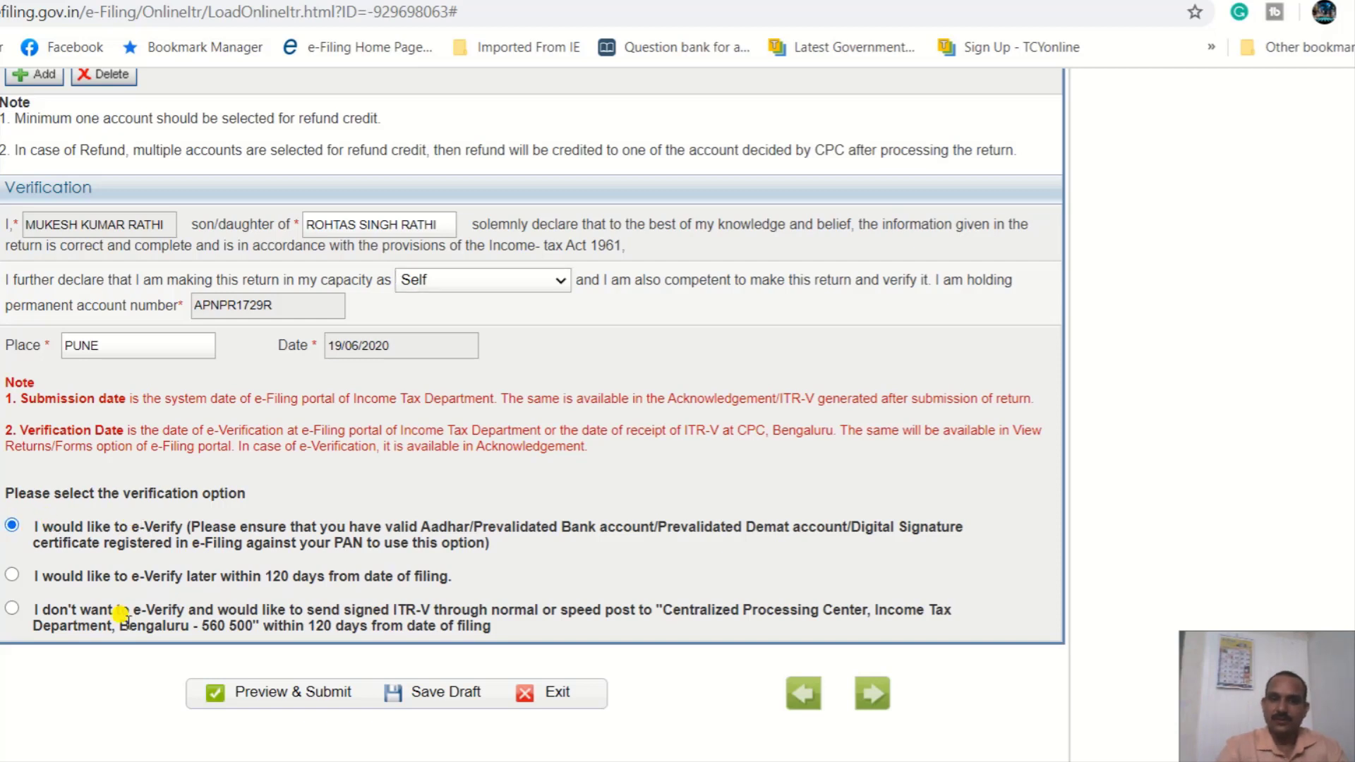
{"action": "left_click", "coordinate": [471, 695]}
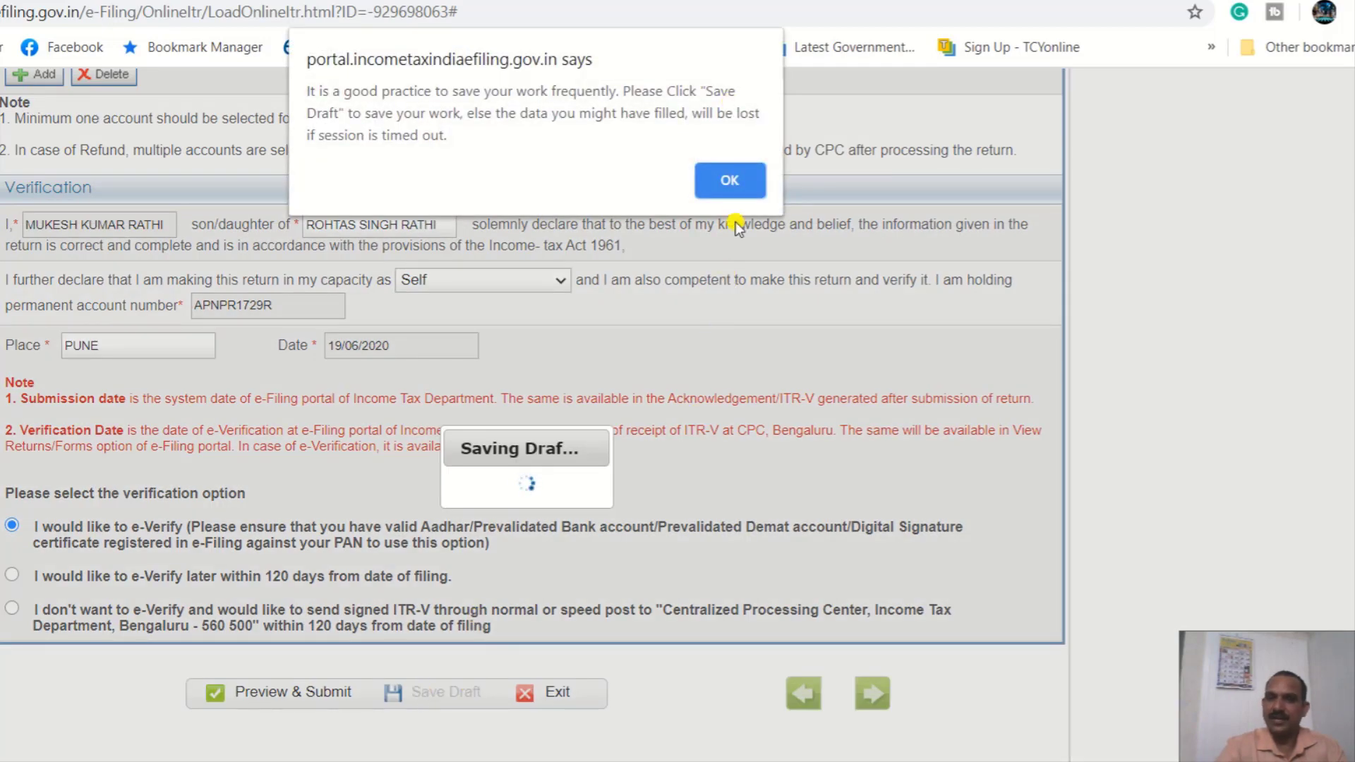
{"action": "left_click", "coordinate": [730, 185]}
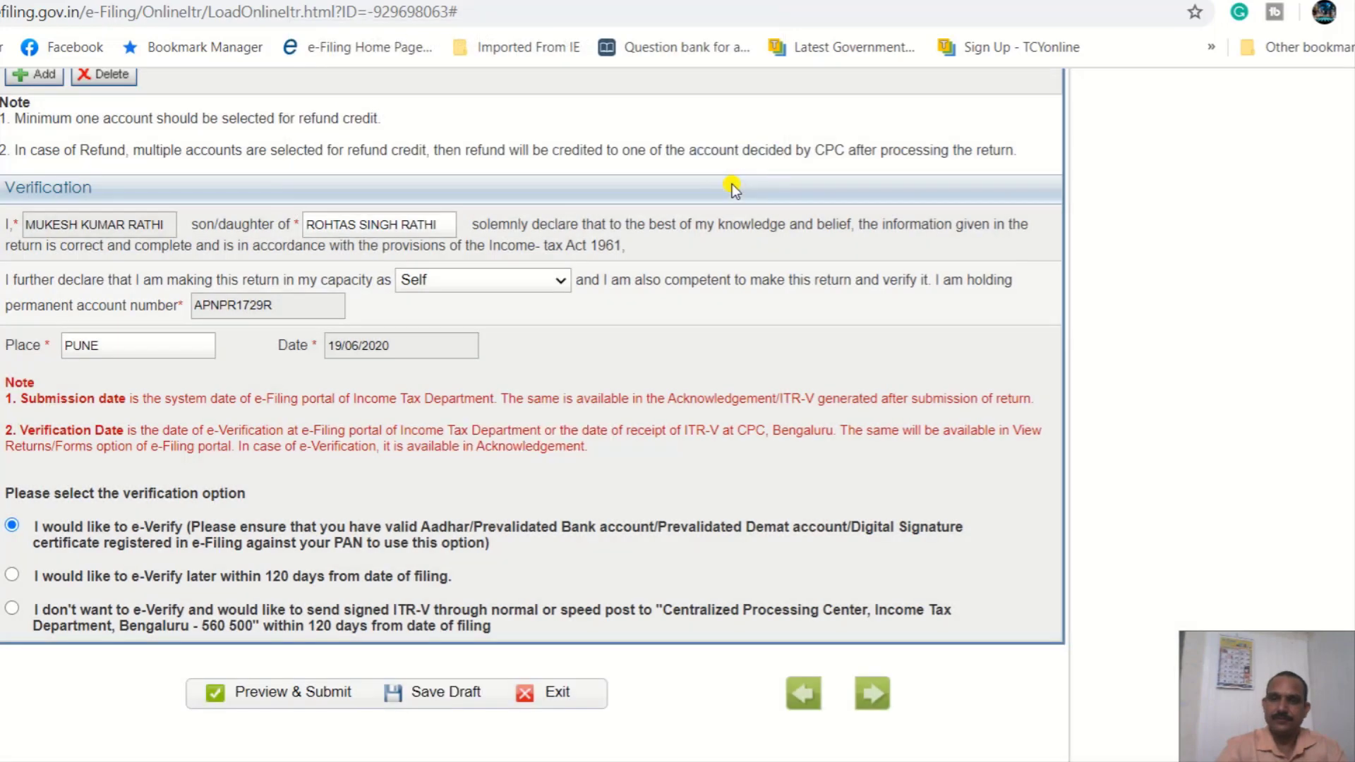
Try to preview the return, and review Schedule DI's deductions for investments made between 01.04.2020 and 30.06.2020.
{"action": "left_click", "coordinate": [310, 700]}
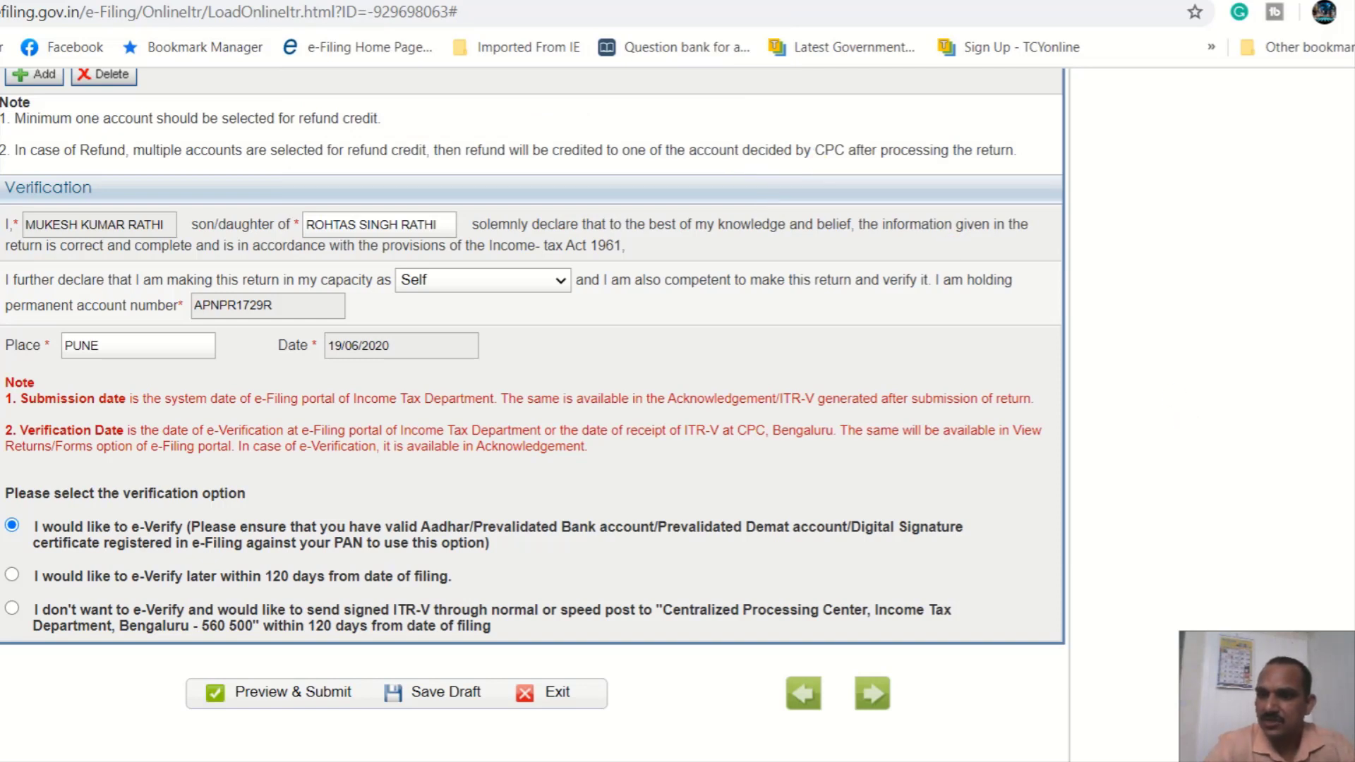
{"action": "scroll", "coordinate": [688, 436], "scroll_direction": "up", "scroll_amount": 10}
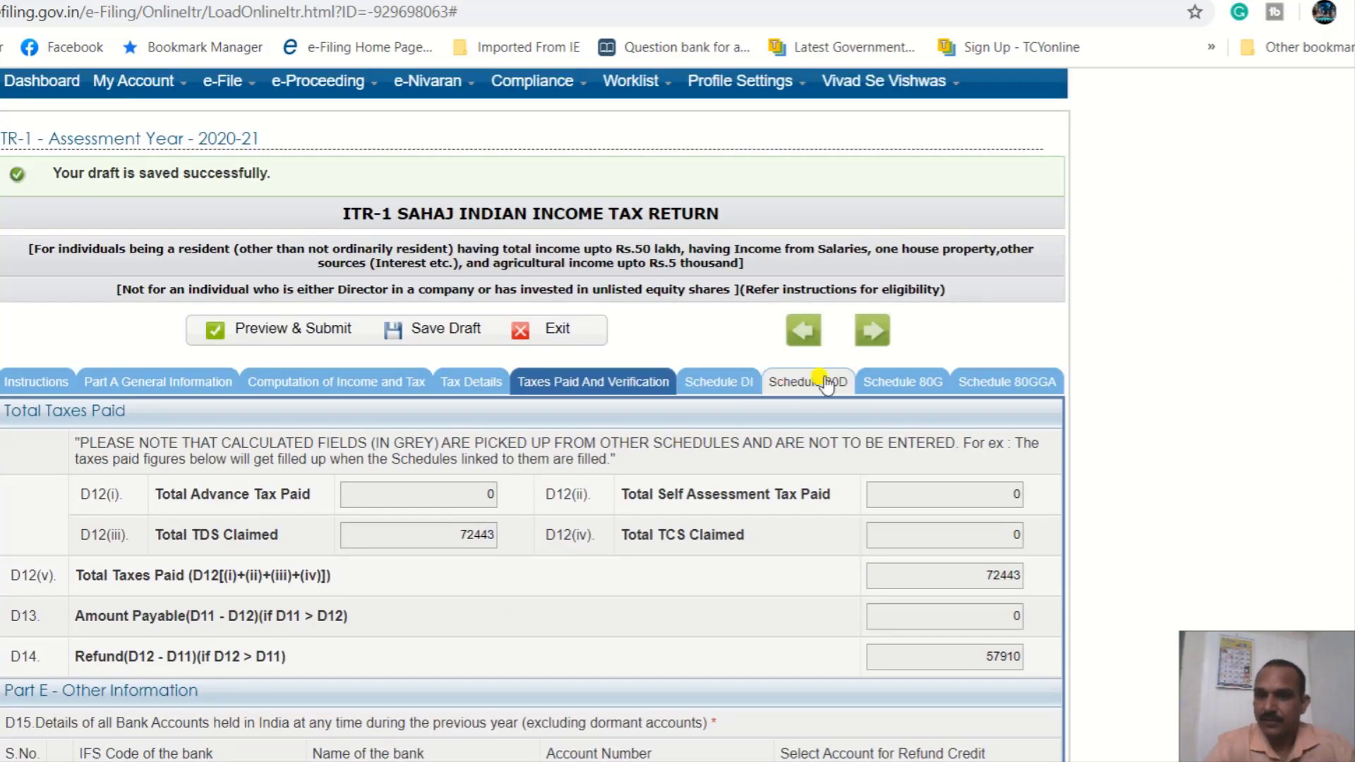
{"action": "left_click", "coordinate": [705, 382]}
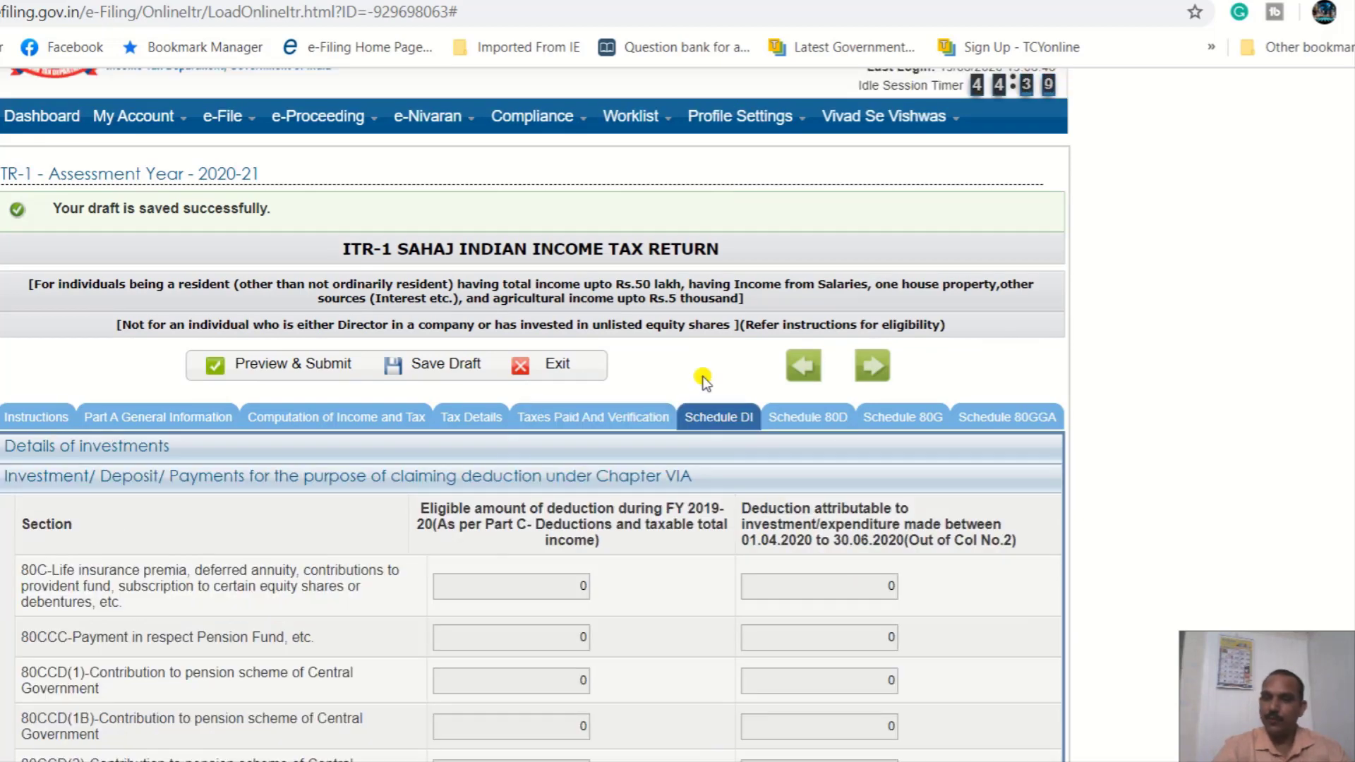
{"action": "scroll", "coordinate": [728, 156], "scroll_direction": "down", "scroll_amount": 4}
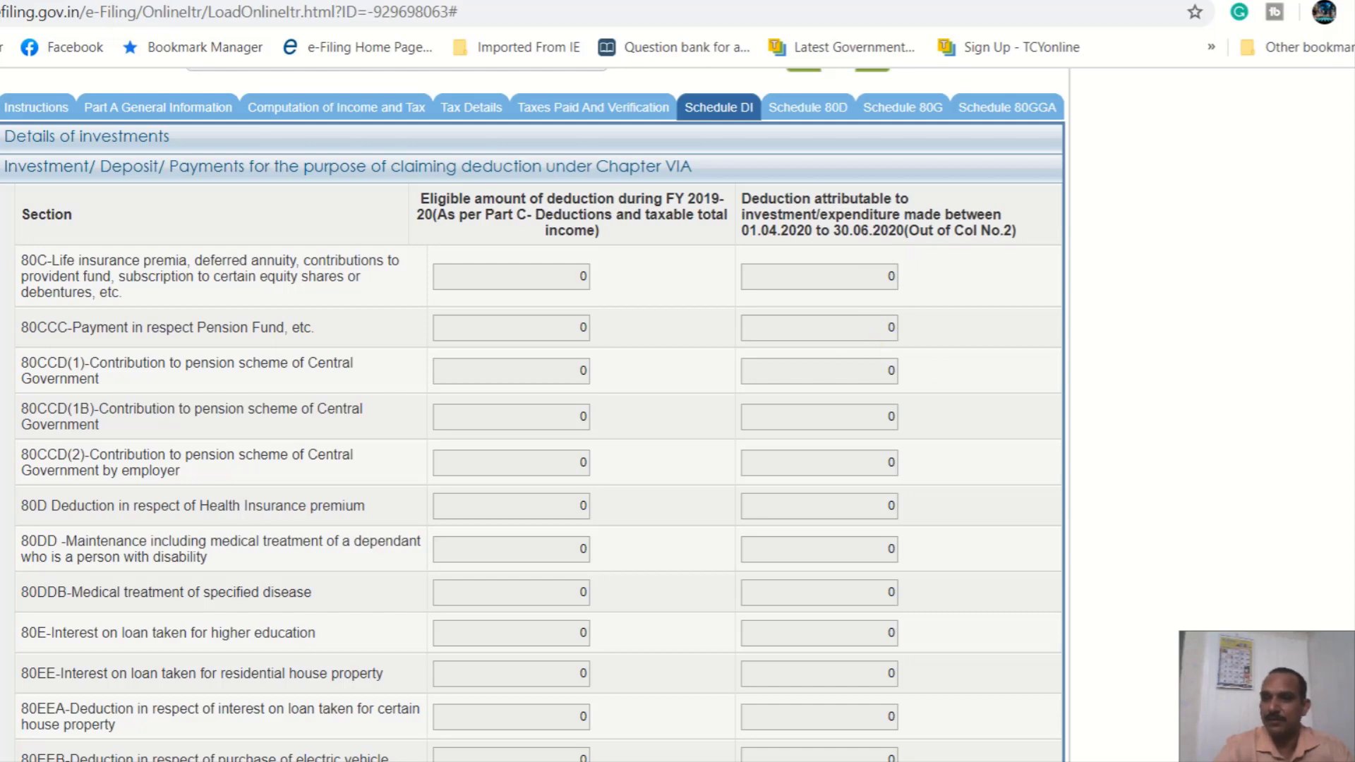
{"action": "scroll", "coordinate": [536, 417], "scroll_direction": "down", "scroll_amount": 5}
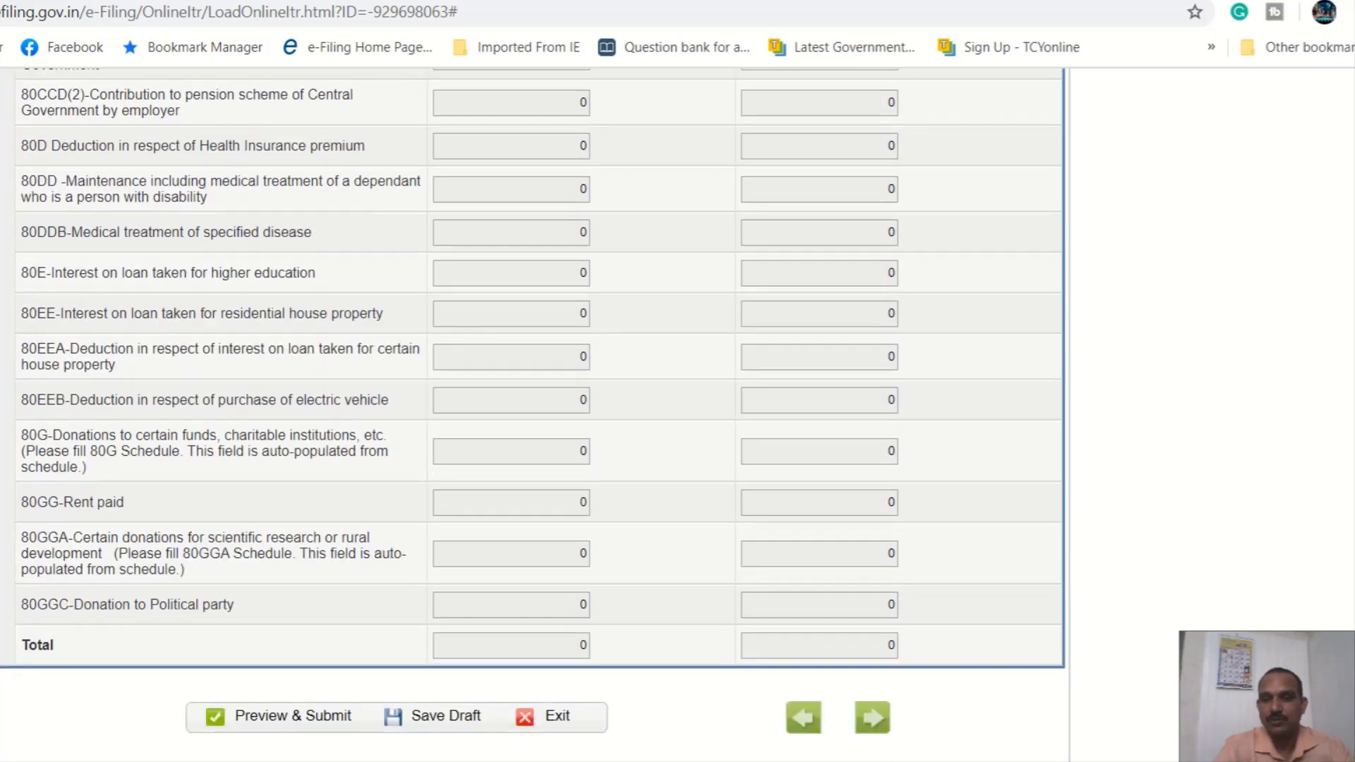
Review the health insurance fields in Schedule 80D and the donation tables in Schedule 80G and Schedule 80GGA.
{"action": "scroll", "coordinate": [1285, 311], "scroll_direction": "up", "scroll_amount": 6}
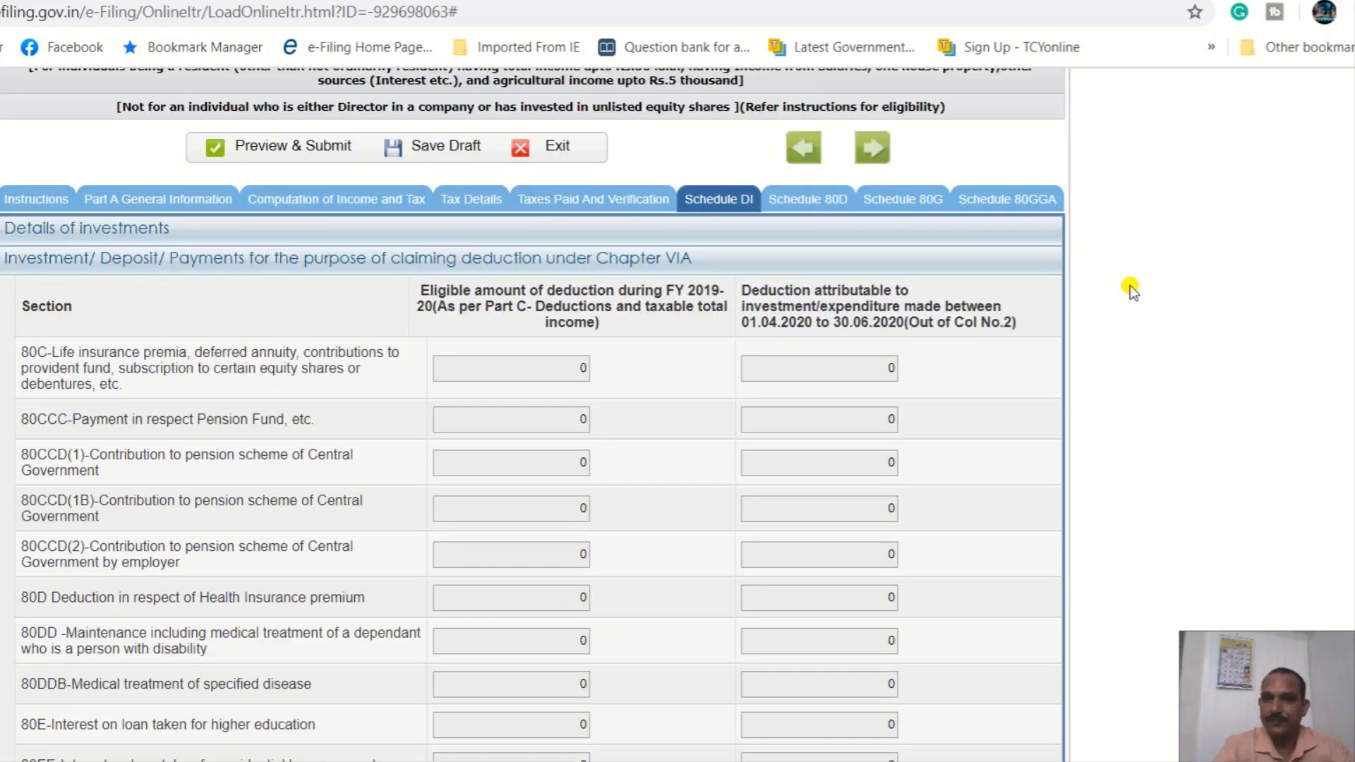
{"action": "left_click", "coordinate": [811, 203]}
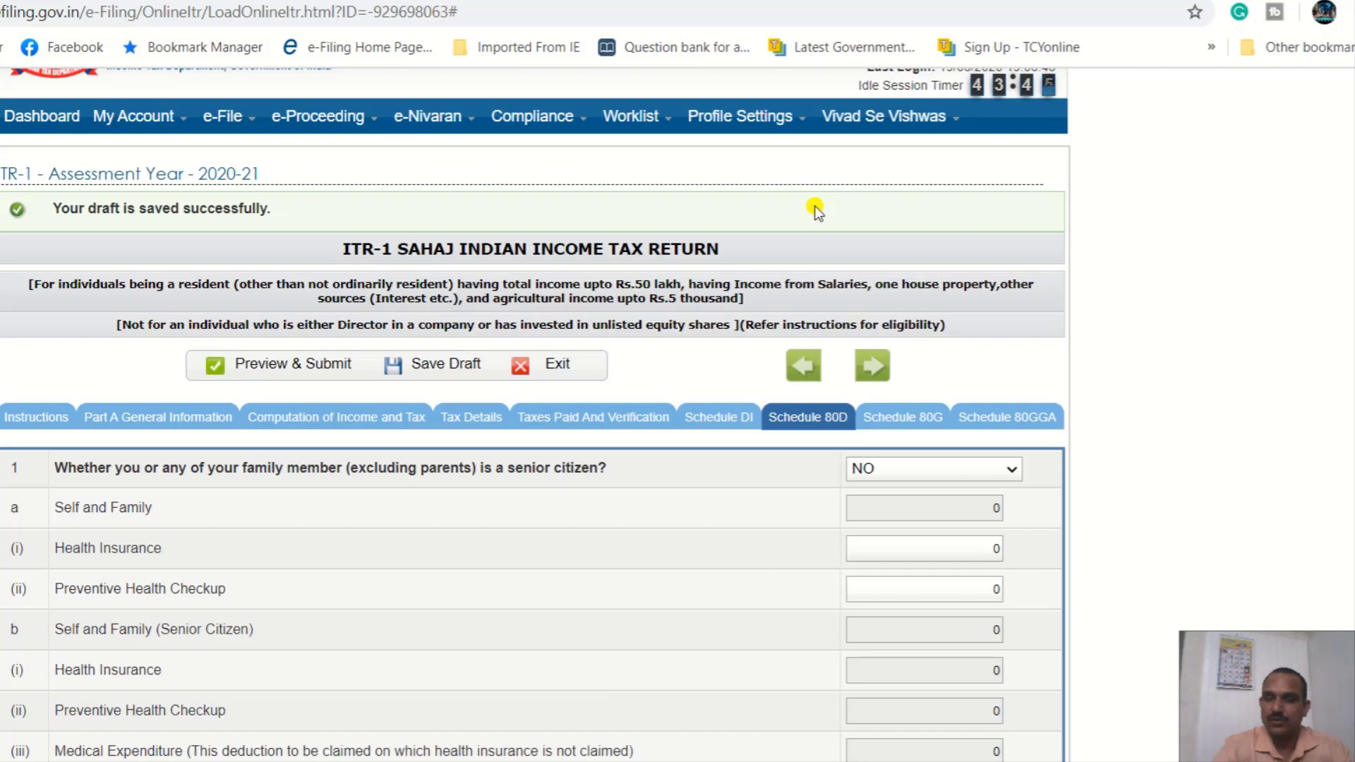
{"action": "left_click", "coordinate": [896, 422]}
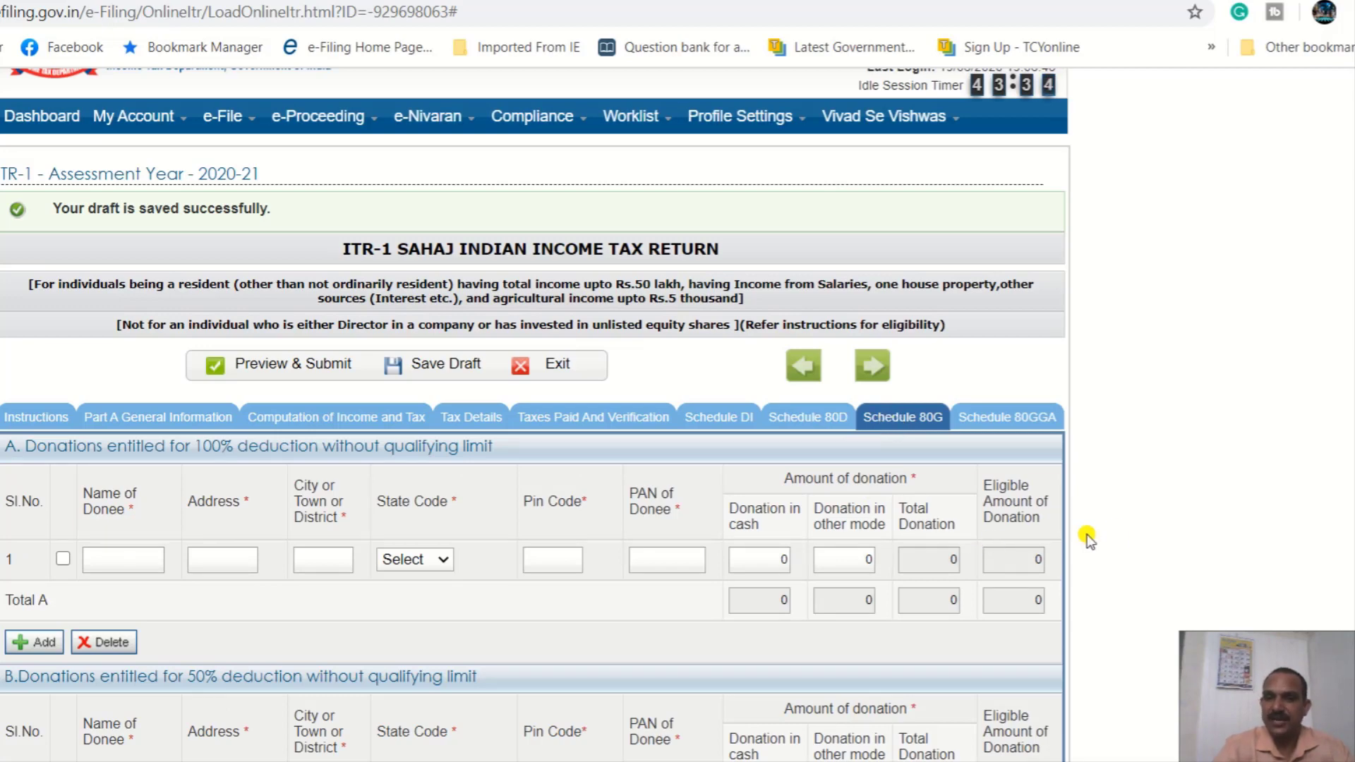
{"action": "scroll", "coordinate": [537, 415], "scroll_direction": "down", "scroll_amount": 7}
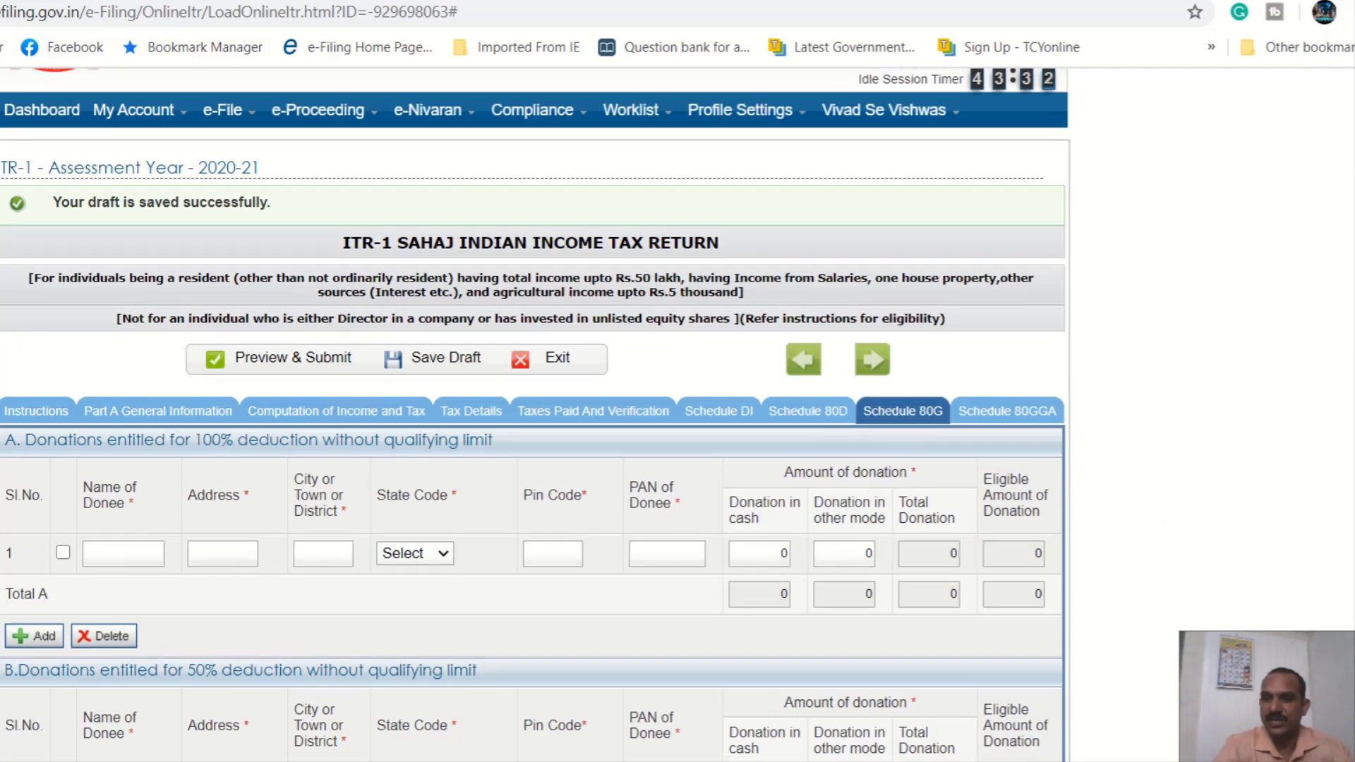
{"action": "scroll", "coordinate": [1349, 663], "scroll_direction": "down", "scroll_amount": 4}
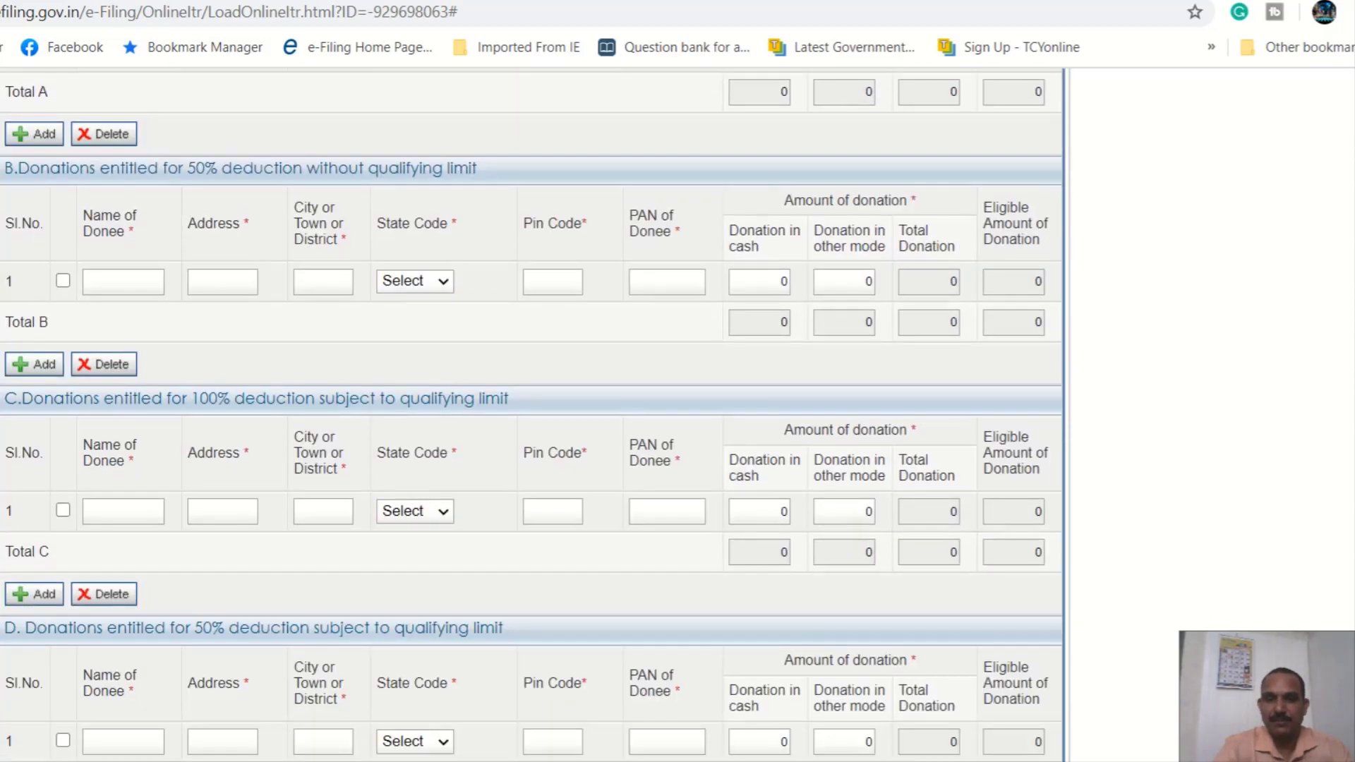
{"action": "scroll", "coordinate": [1349, 663], "scroll_direction": "up", "scroll_amount": 4}
{"action": "left_click_drag", "start_coordinate": [1353, 663], "coordinate": [1340, 593]}
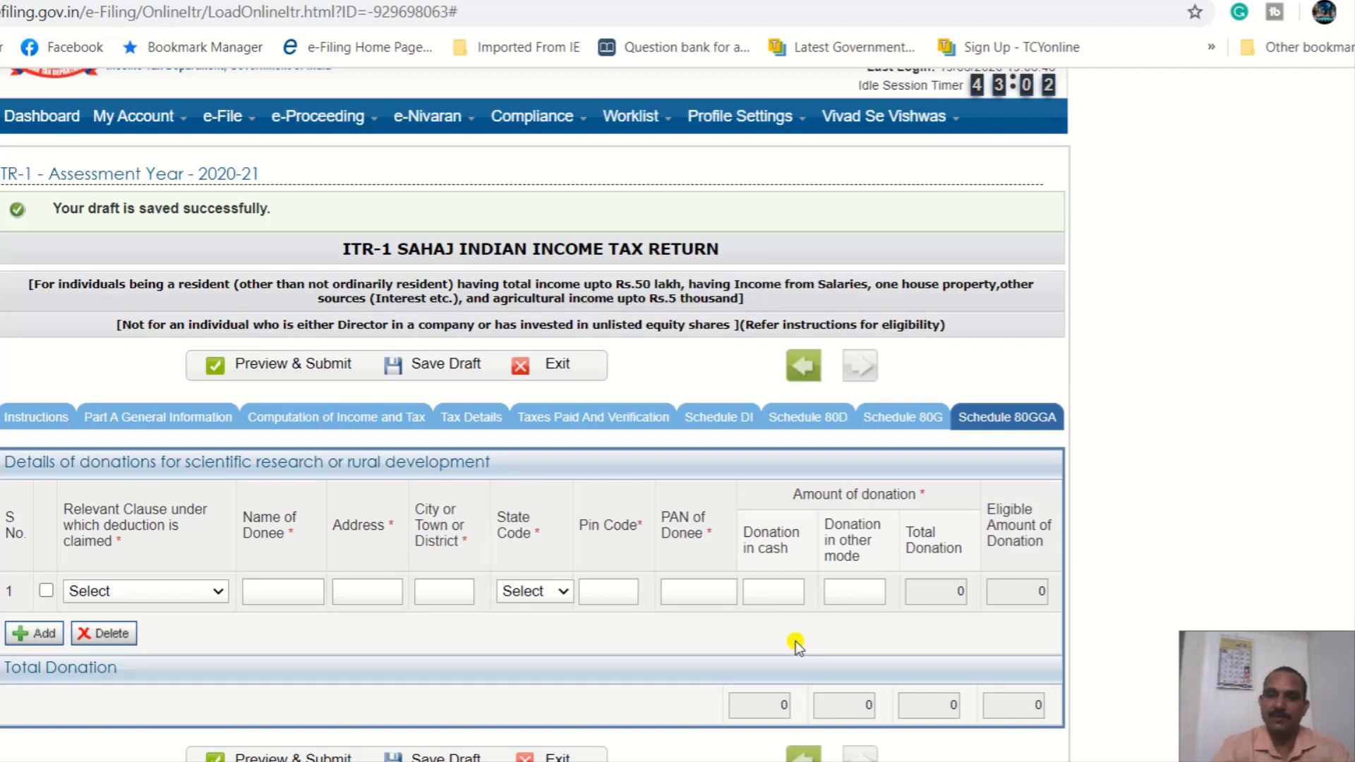
Save the ITR-1 draft again and exit the return form.
{"action": "left_click", "coordinate": [445, 365]}
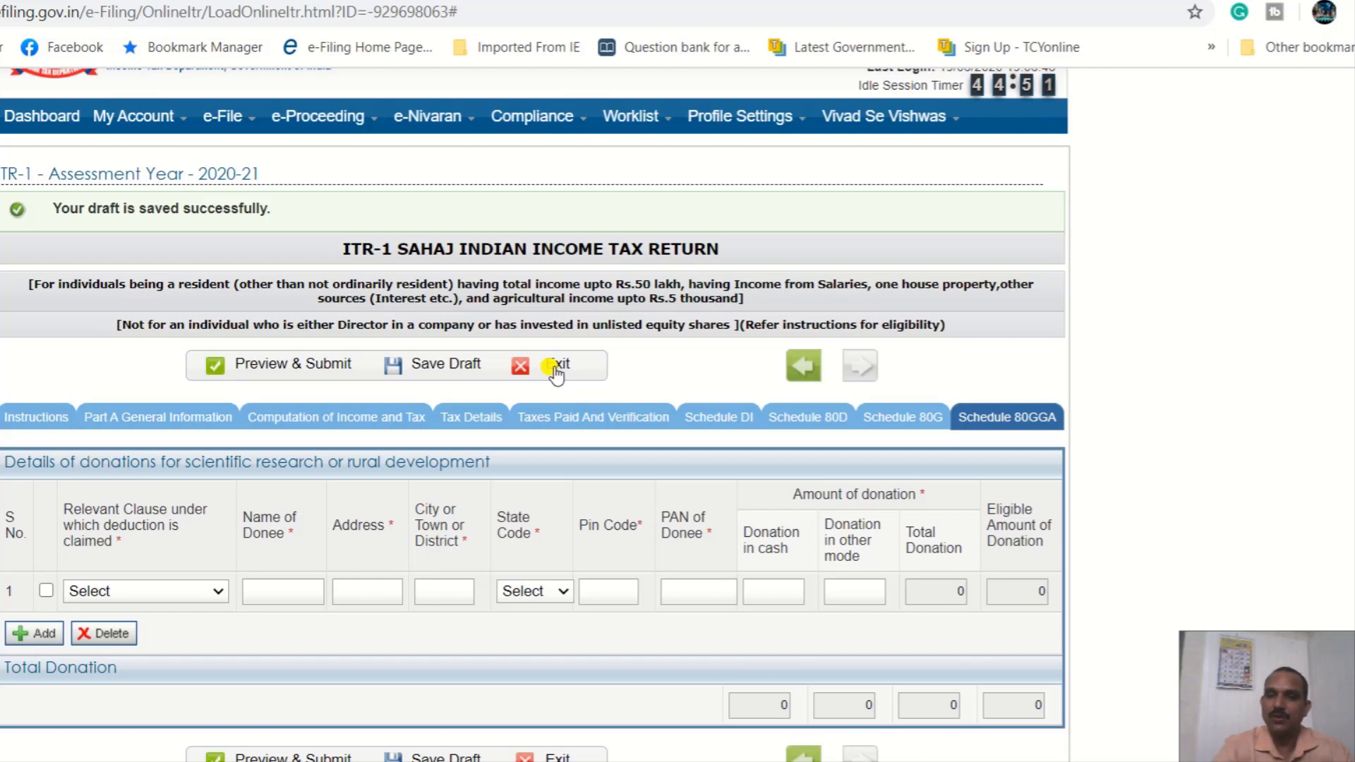
{"action": "left_click", "coordinate": [556, 372]}
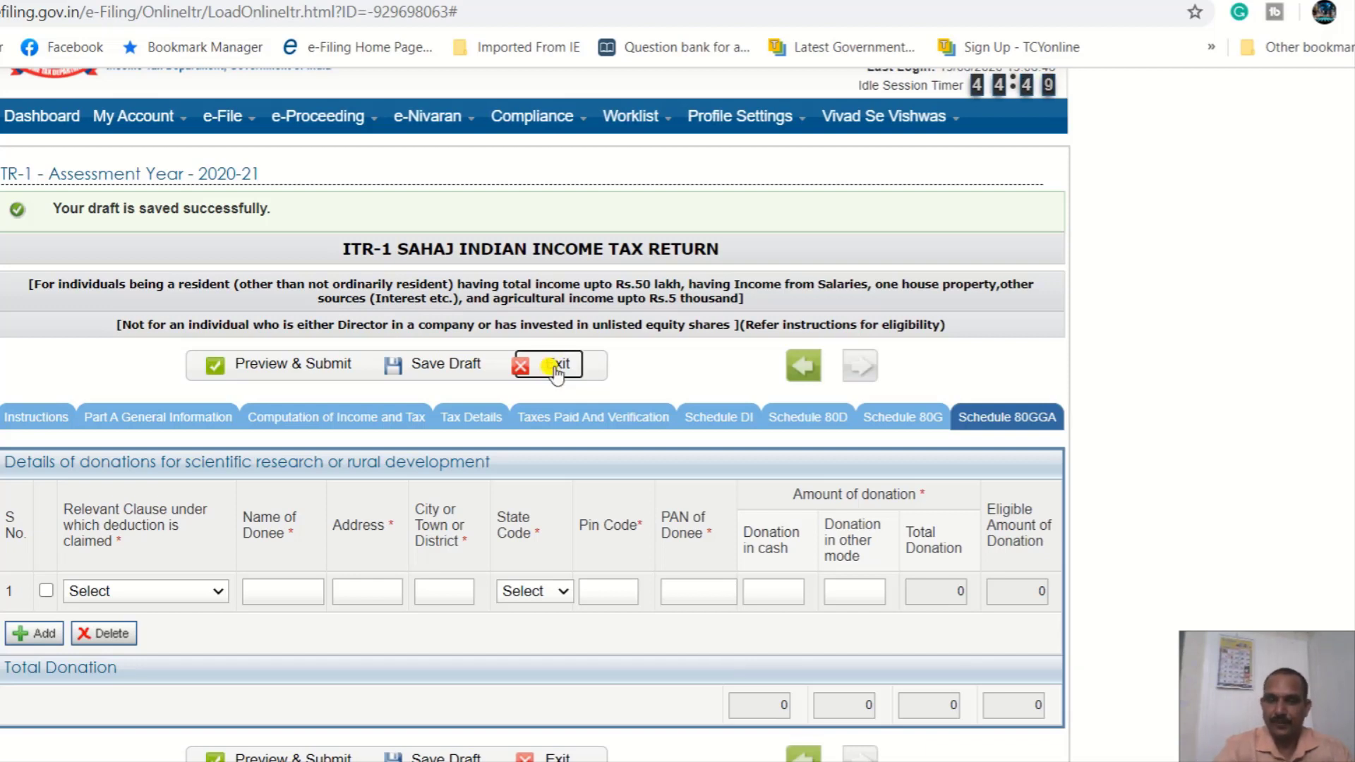